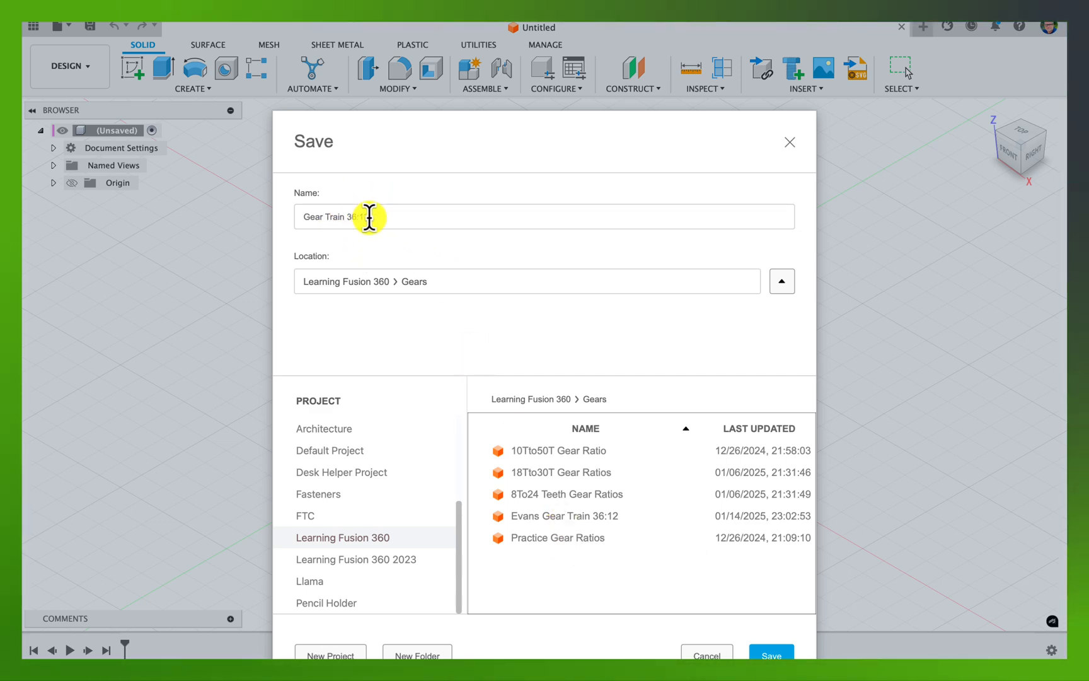
- Save the design as Gear Train 36:12 in the Gears folder of the Learning Fusion 360 project
click(772, 654)
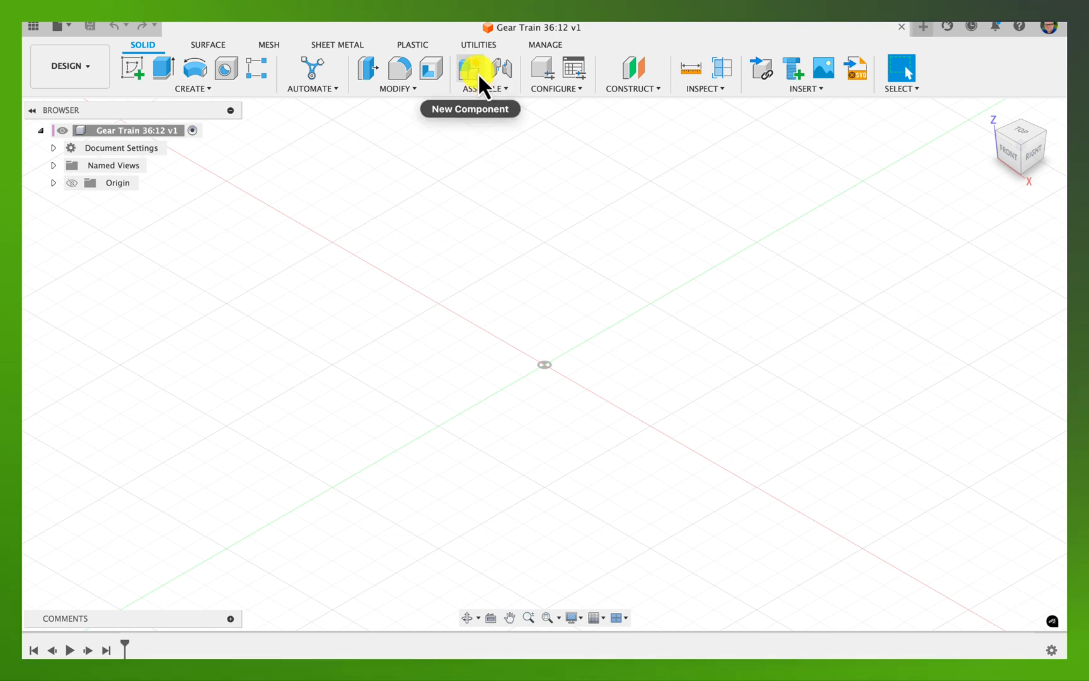
- Run the Python SpurGear sample add-in to load the Spur Gear command, and dismiss its message
click(479, 46)
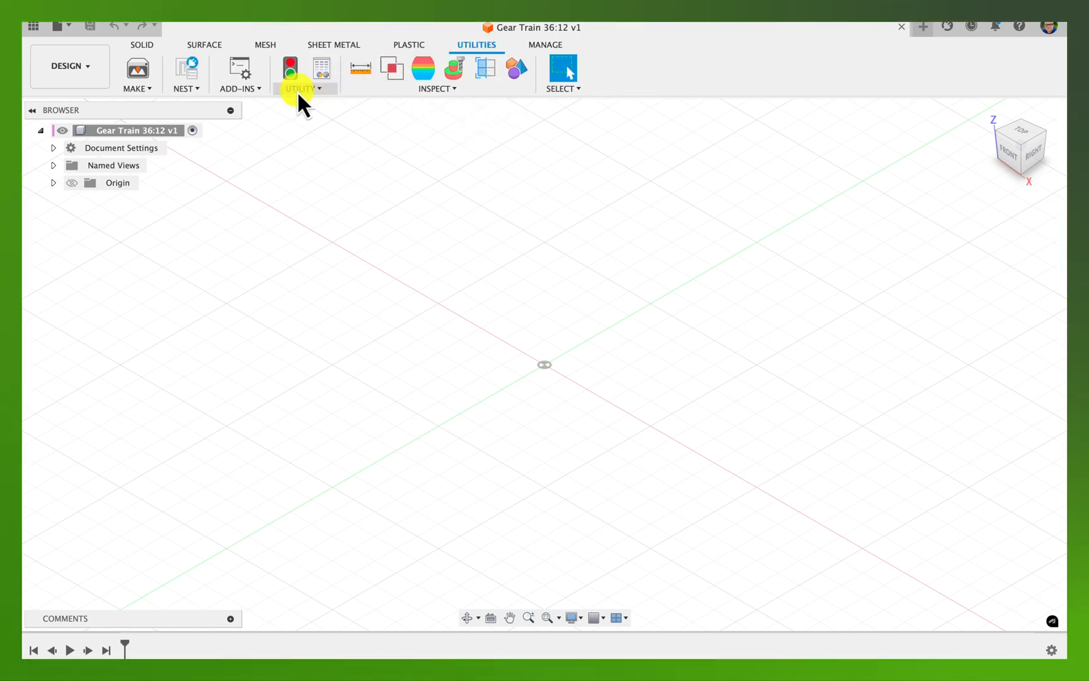
click(250, 89)
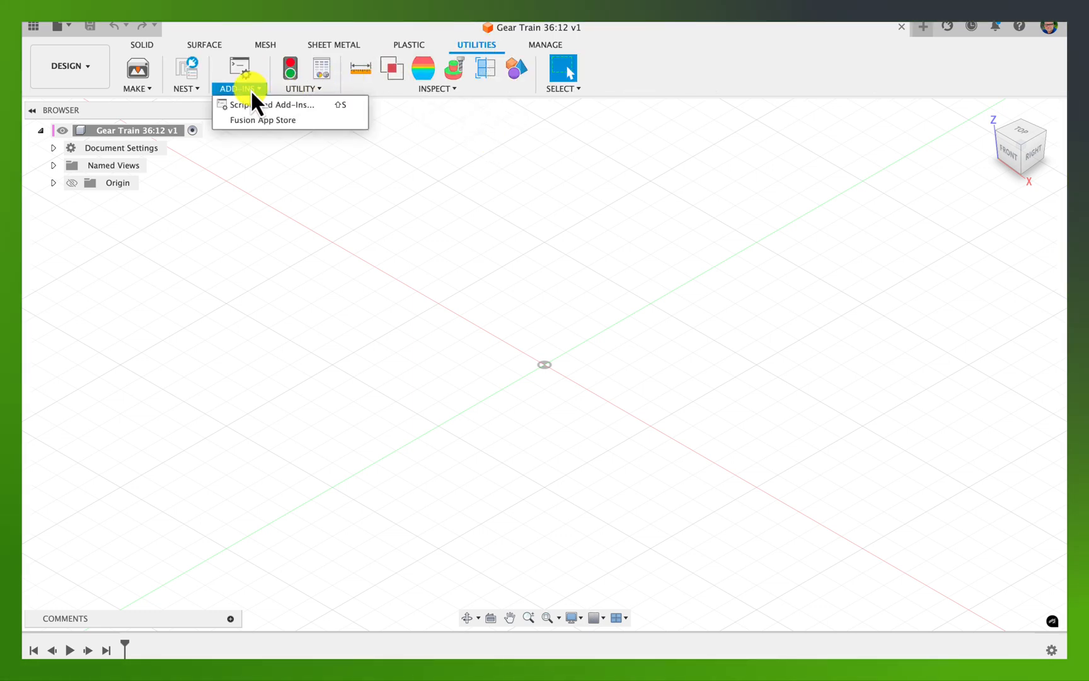
click(253, 106)
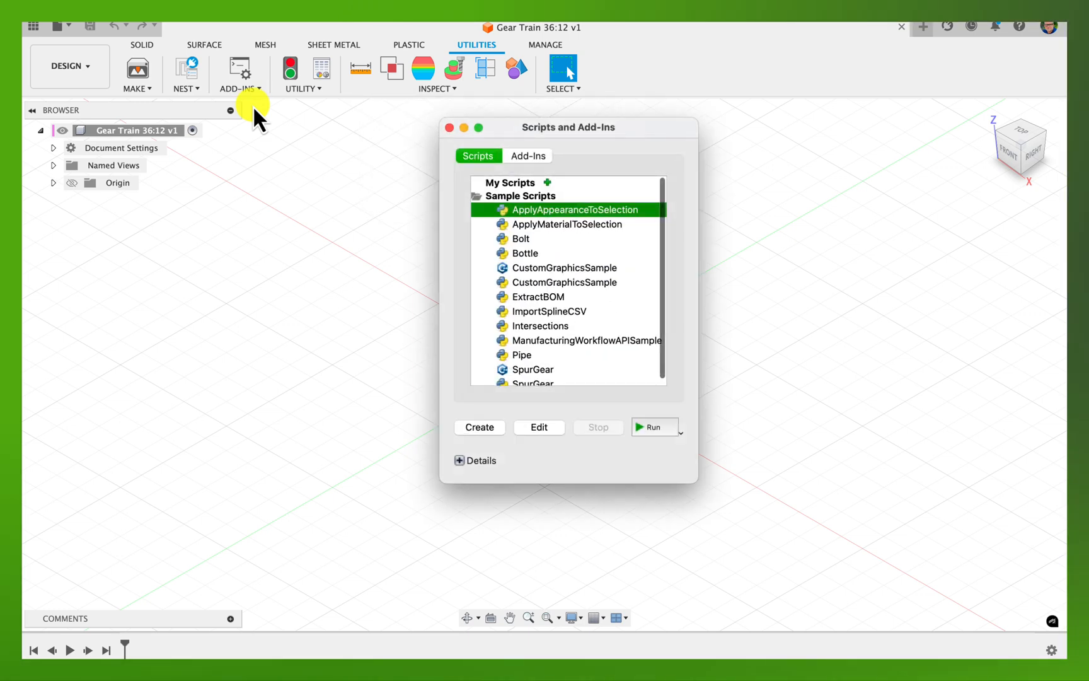
click(526, 156)
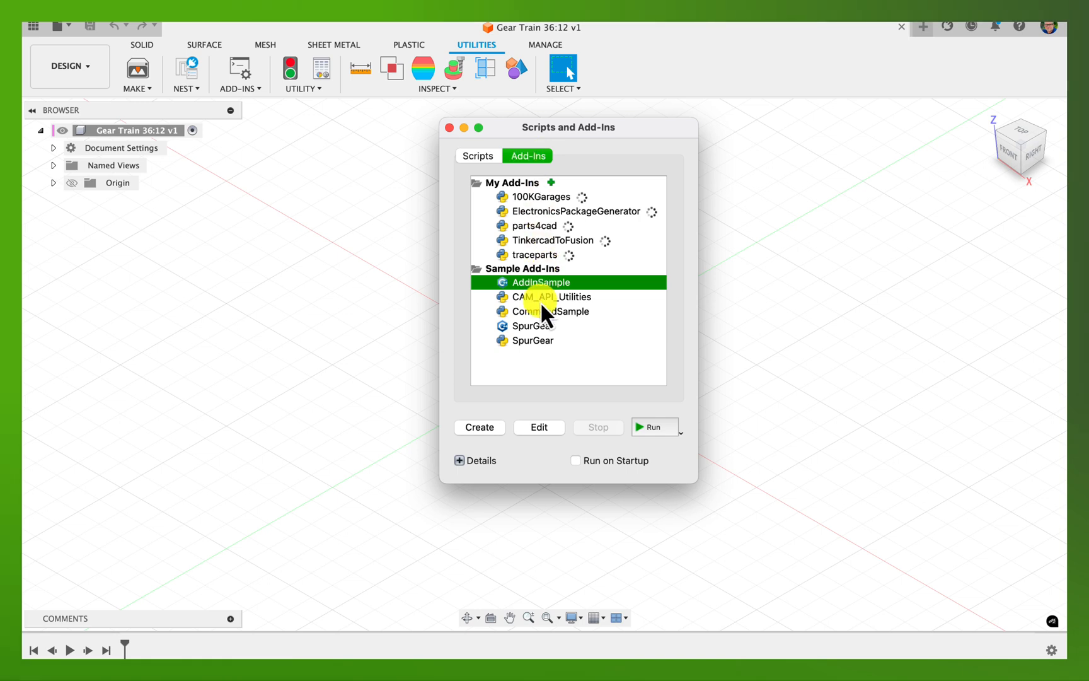
click(546, 341)
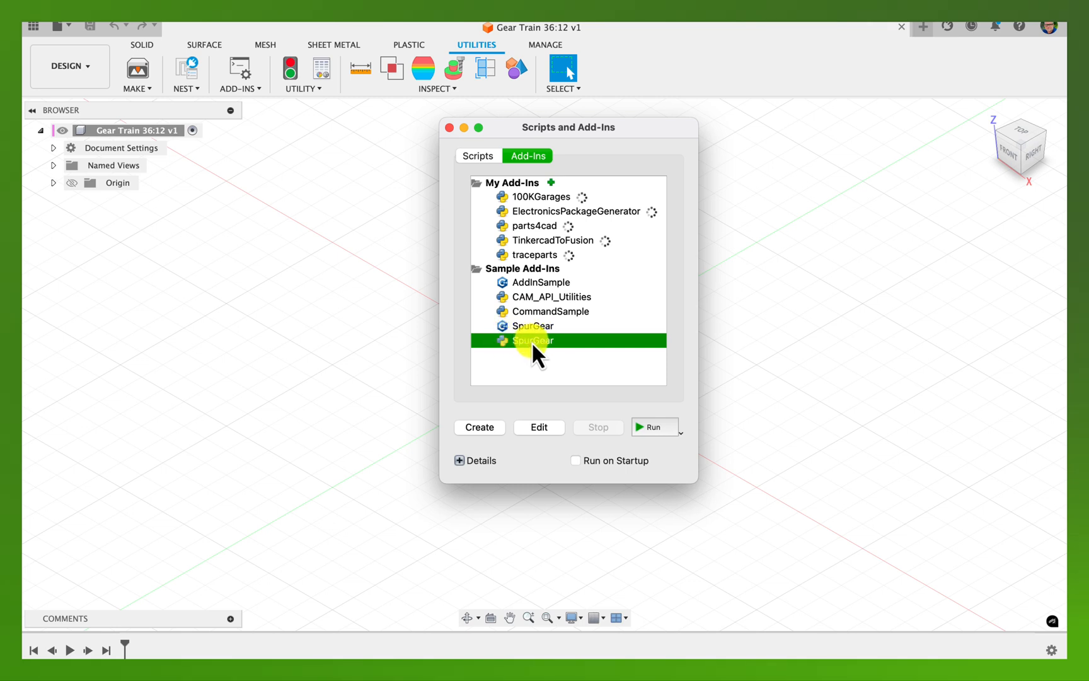
click(650, 426)
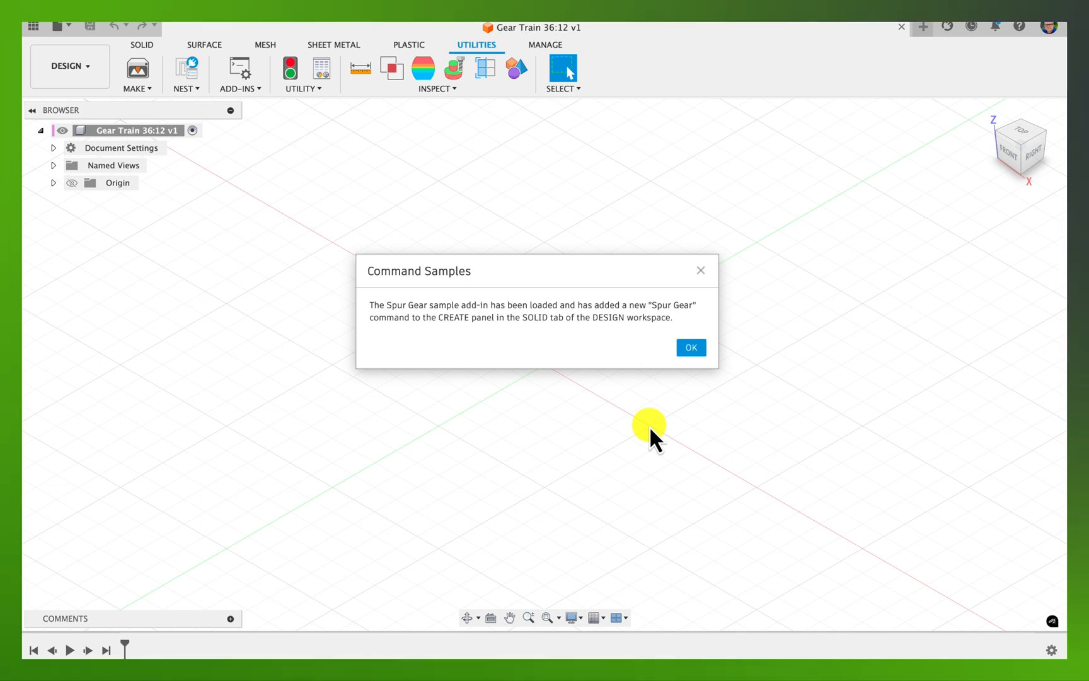
click(691, 346)
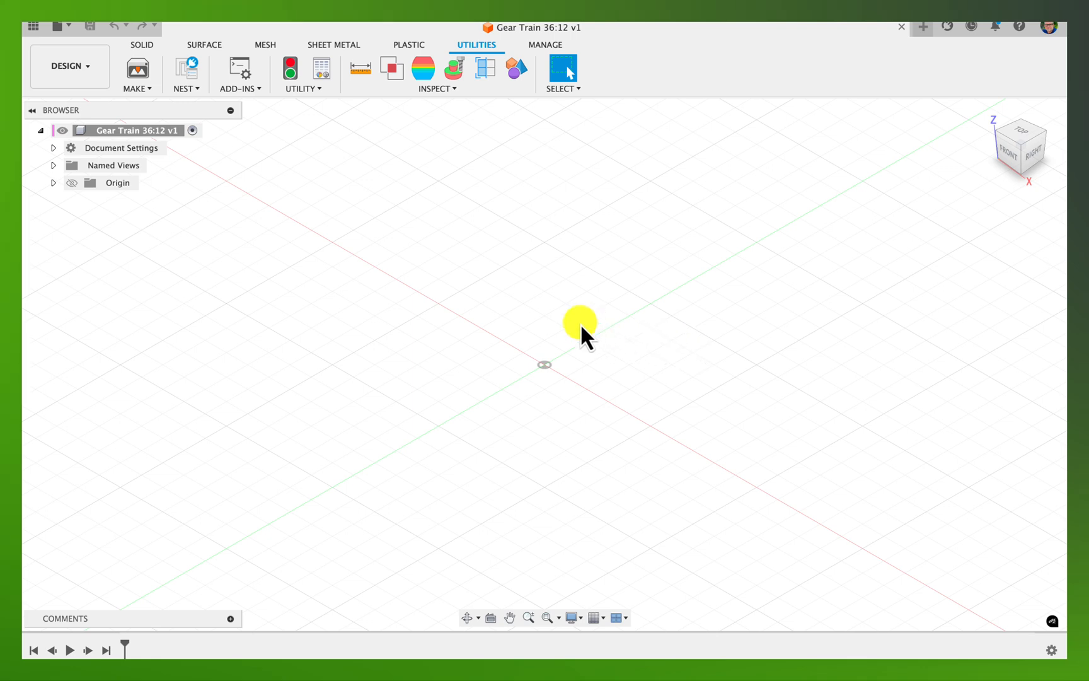
- Start a metric spur gear with module 2, 12 teeth and a backlash of 0.15 mm
click(141, 50)
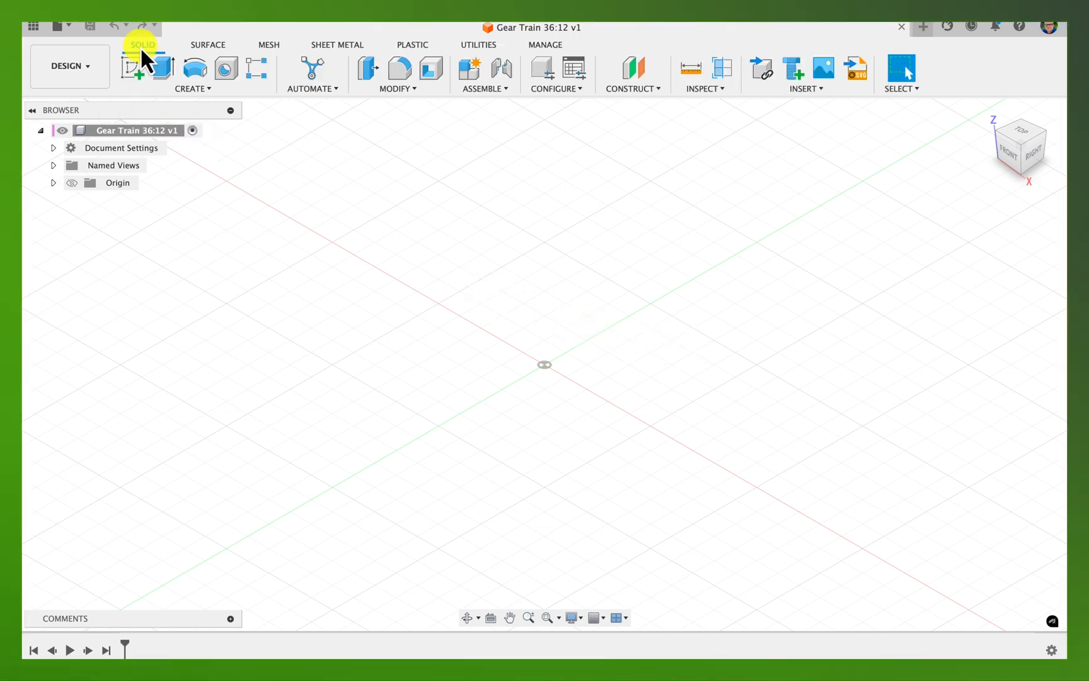
click(194, 88)
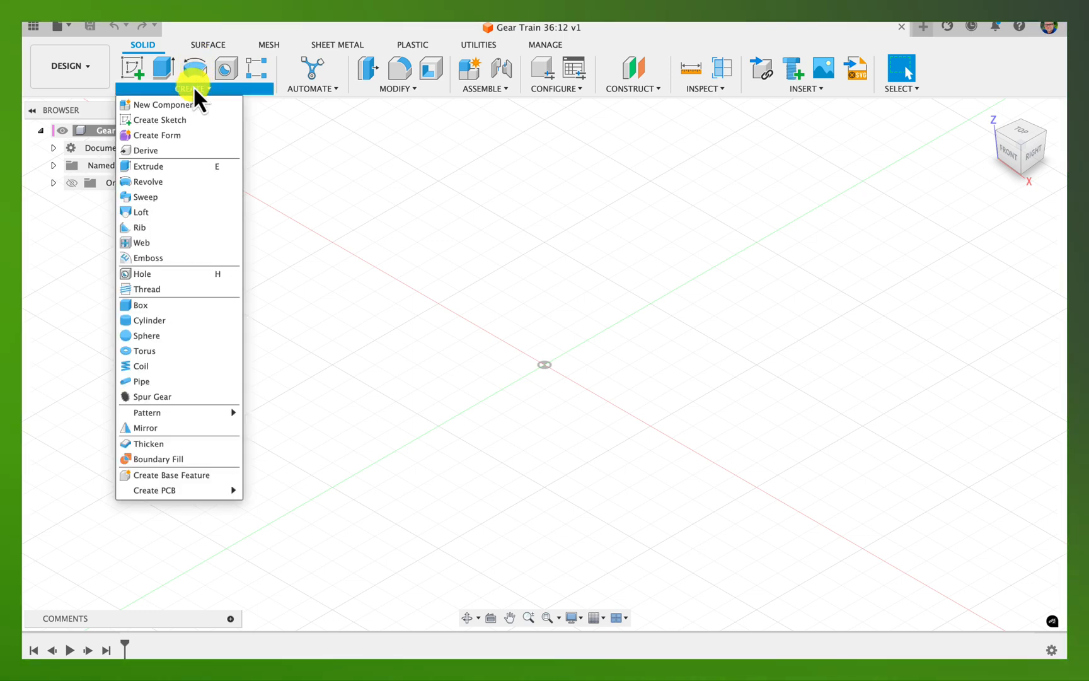
click(158, 399)
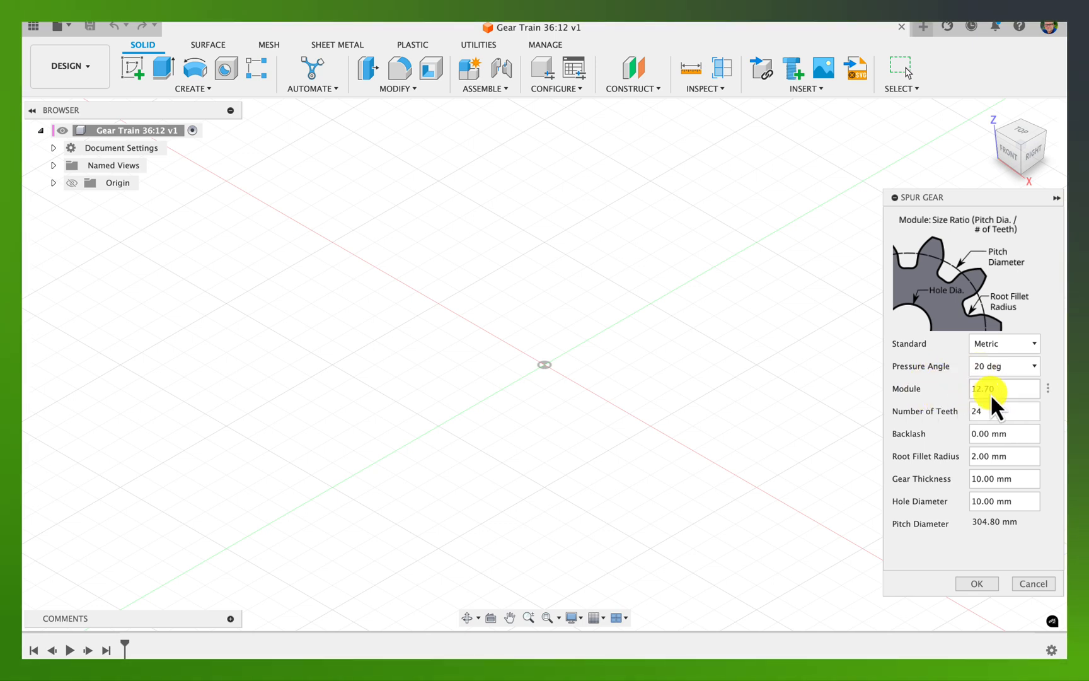
drag(1008, 392, 961, 389)
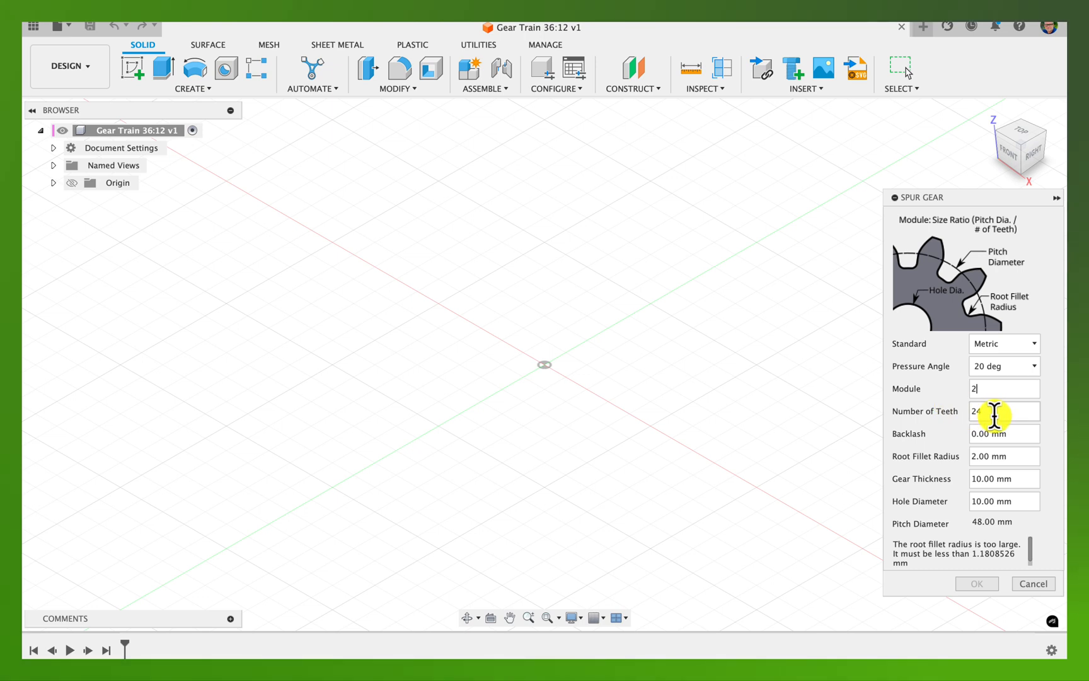
drag(985, 415, 963, 414)
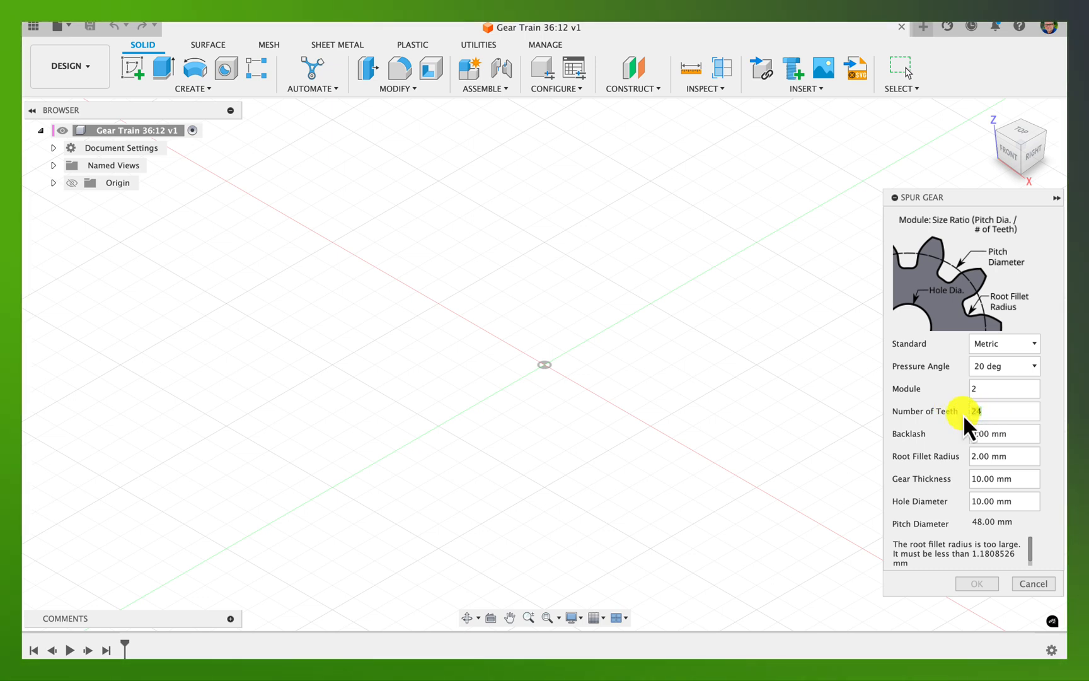
text(12)
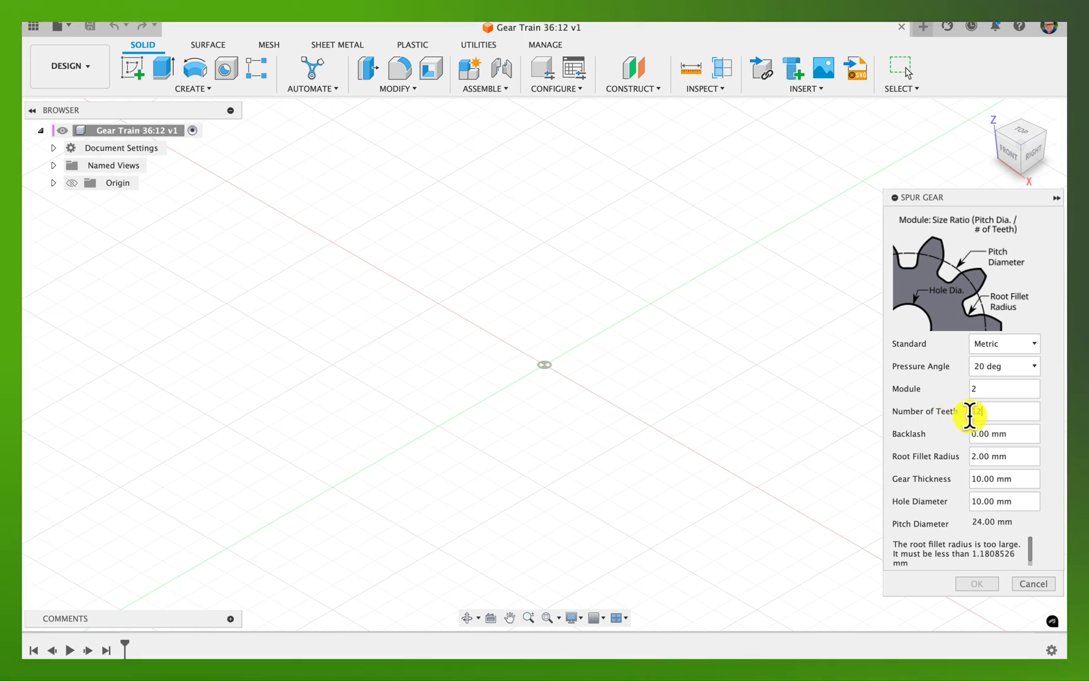
drag(1015, 434, 968, 434)
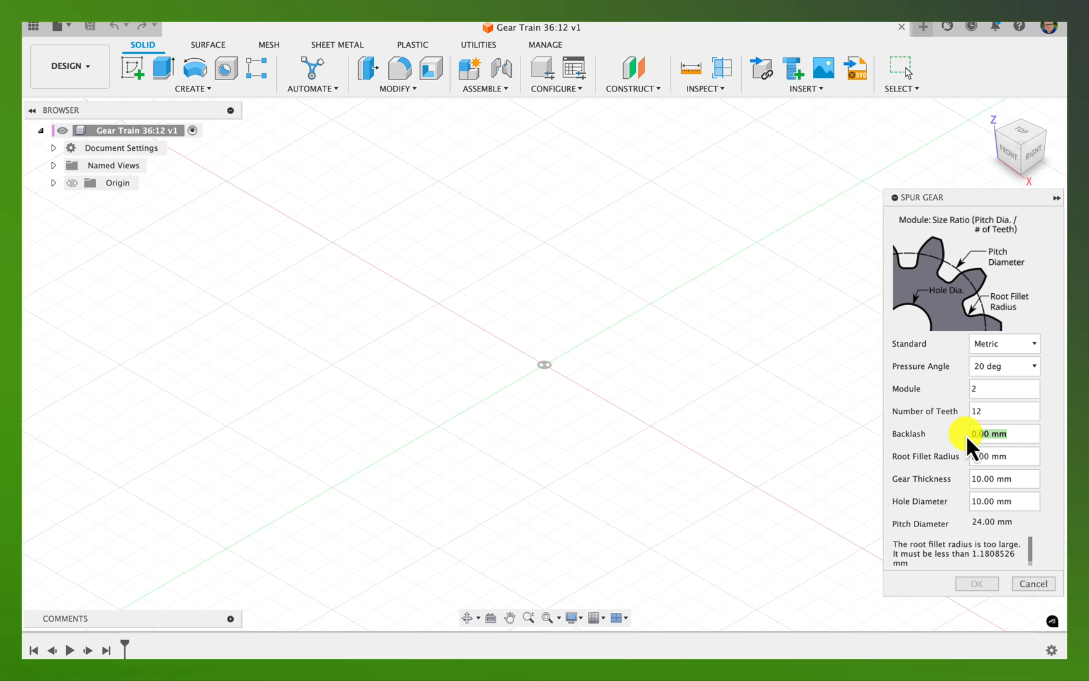
text(.1)
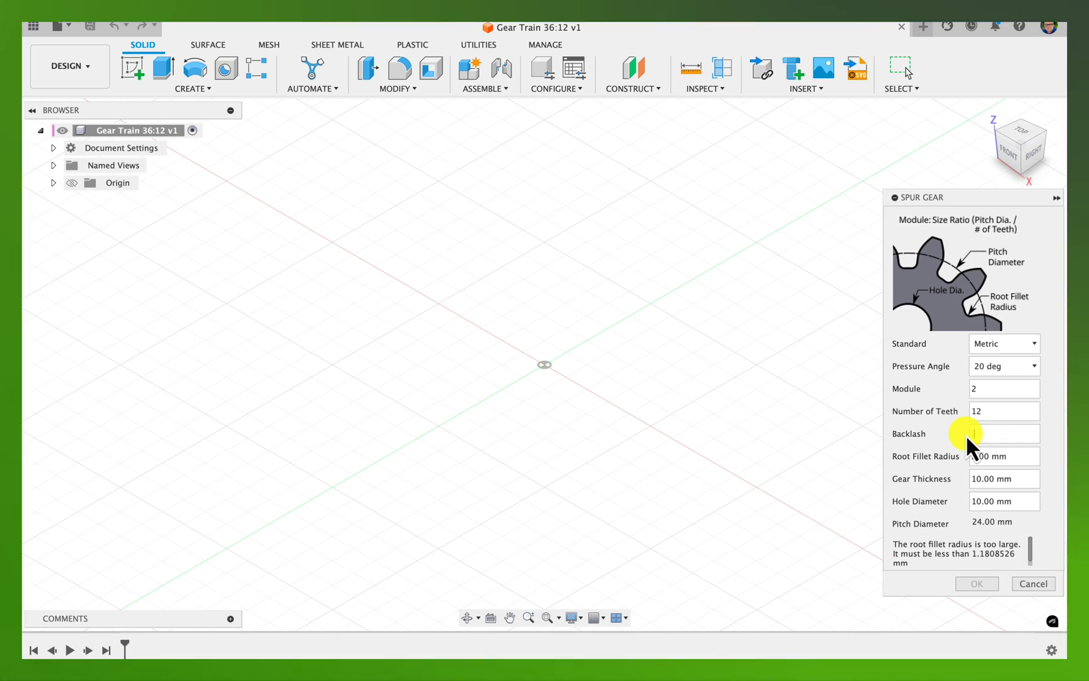
text(5)
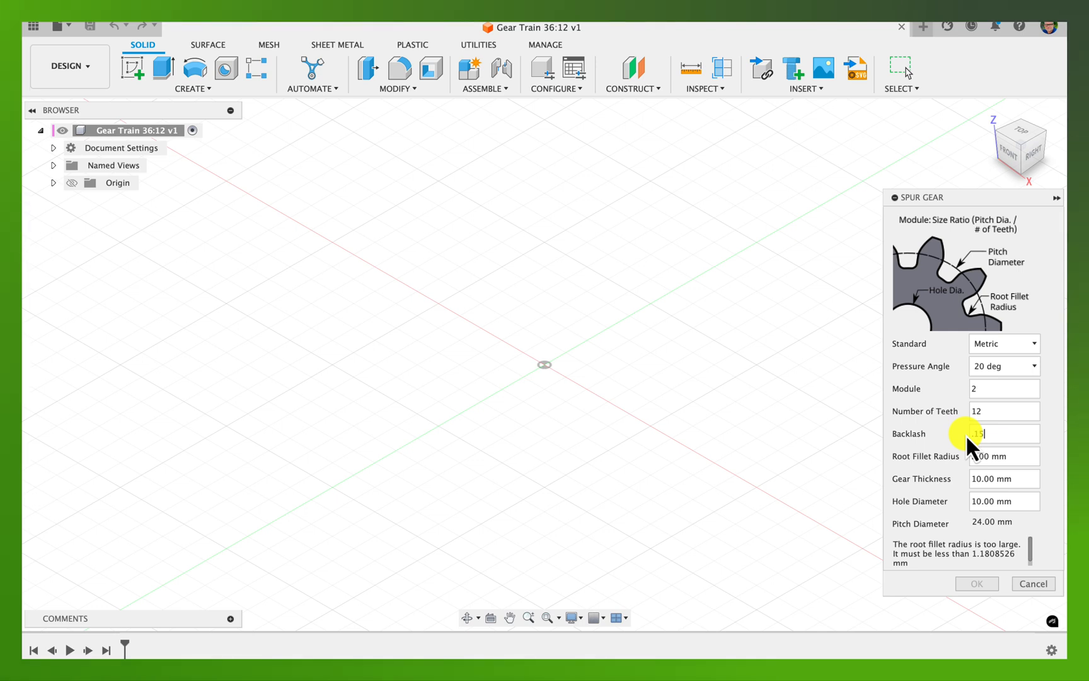
- Set the root fillet radius to 0.9 mm and the hole diameter to 12 mm, and create the 12-tooth gear
click(974, 453)
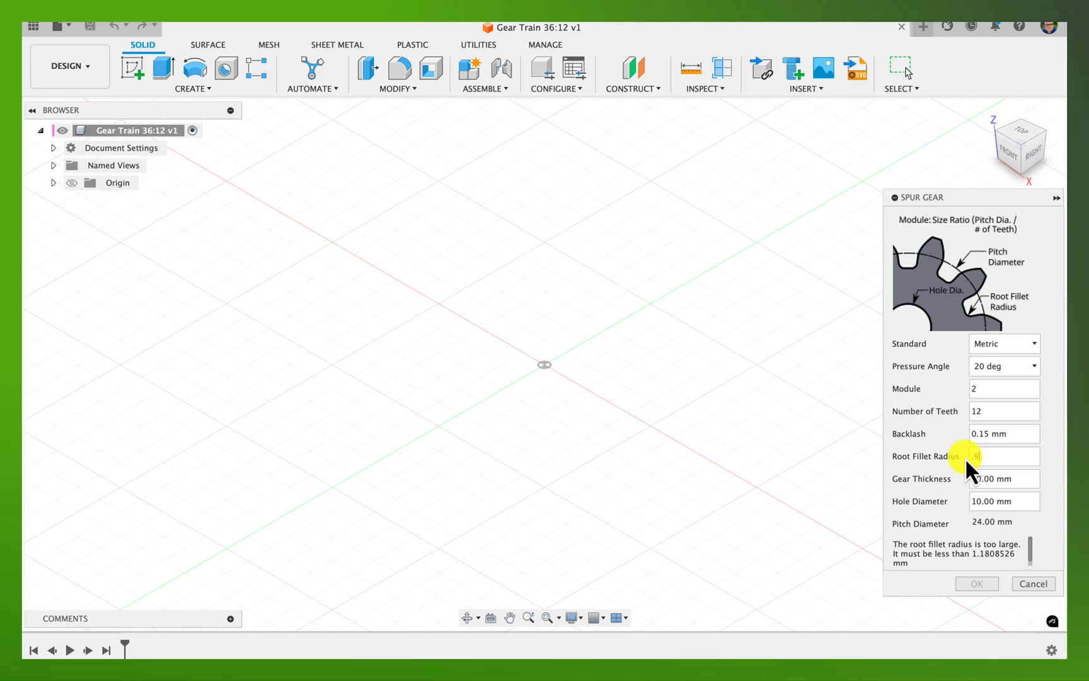
text(0.5)
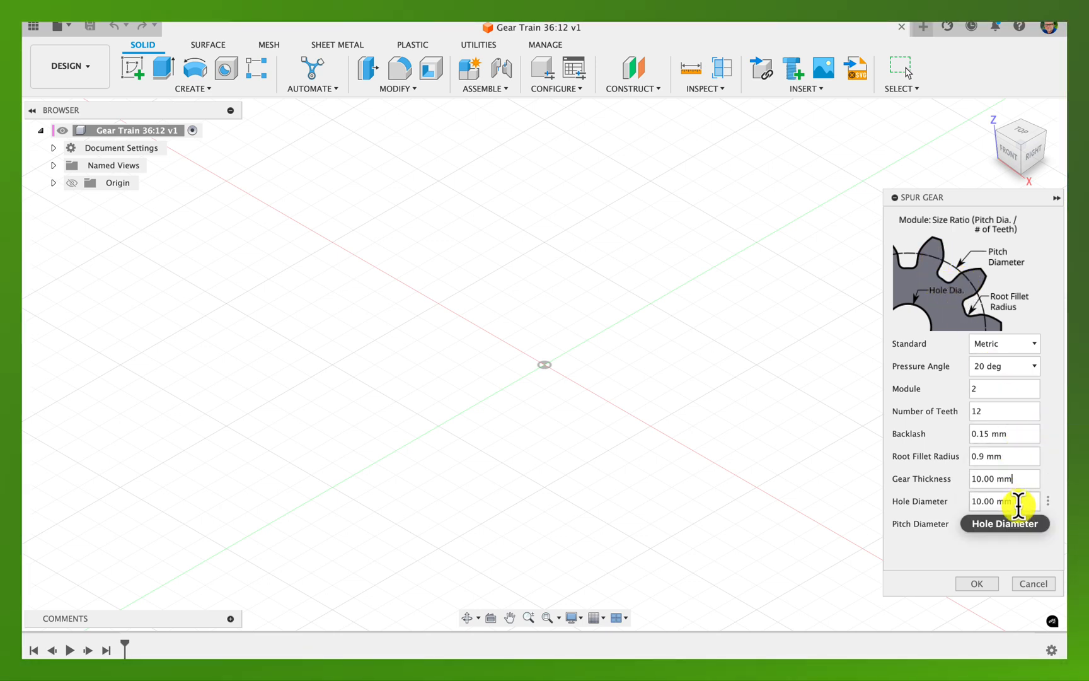
drag(1022, 504, 962, 507)
text(12)
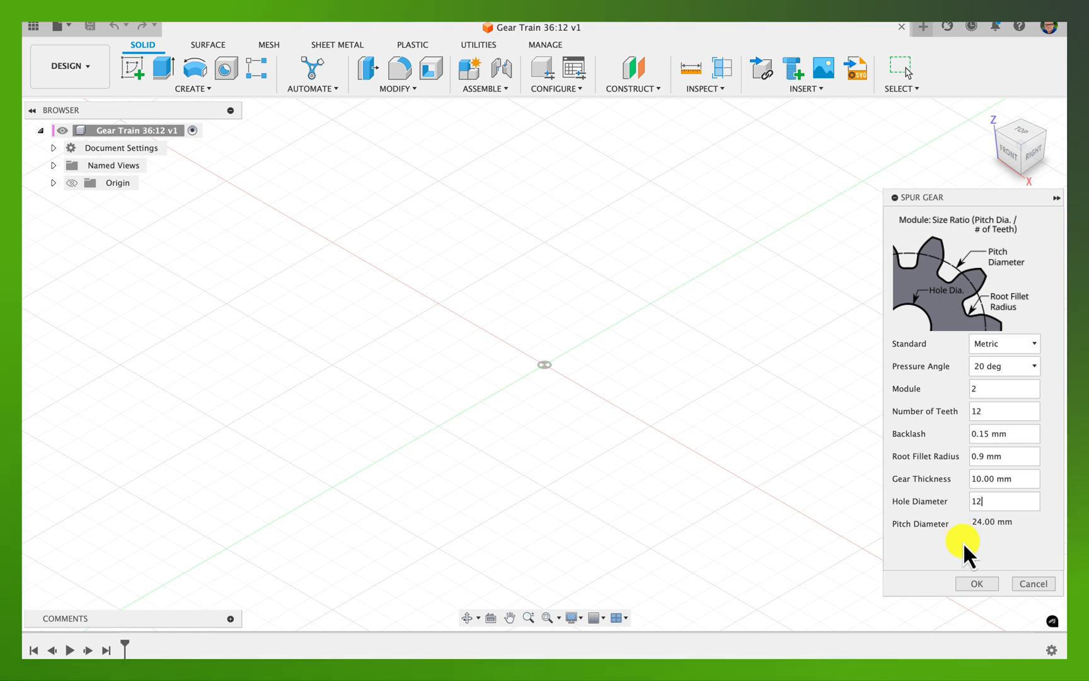
click(973, 581)
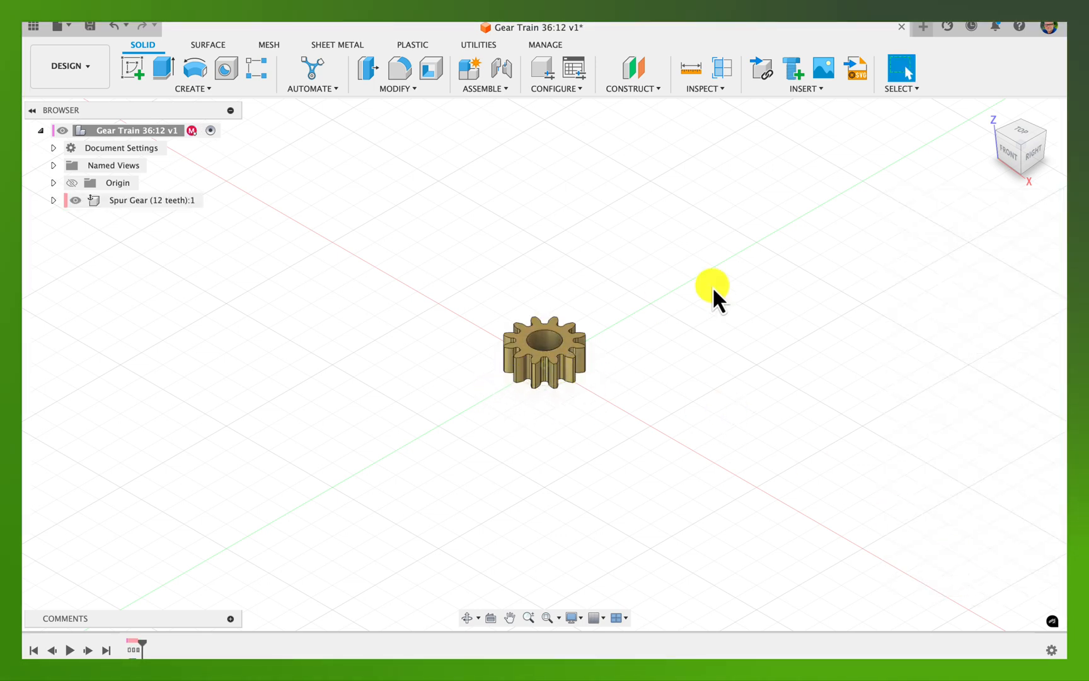
- Create a second spur gear with 36 teeth, keeping the other parameters of the 12-tooth gear
click(988, 114)
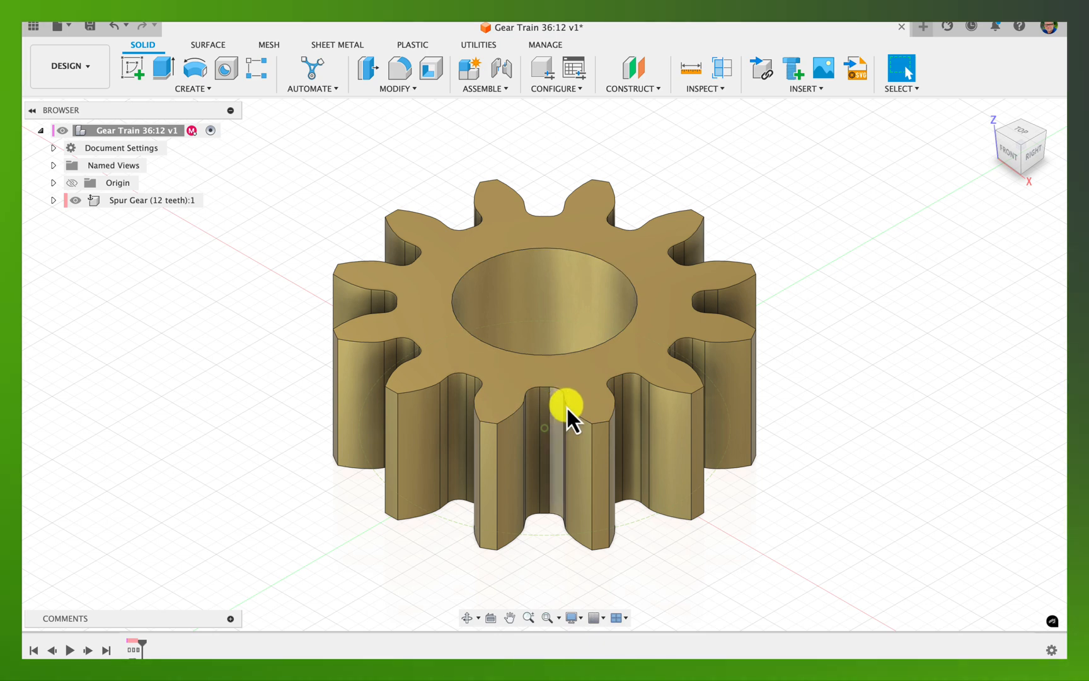
click(1021, 139)
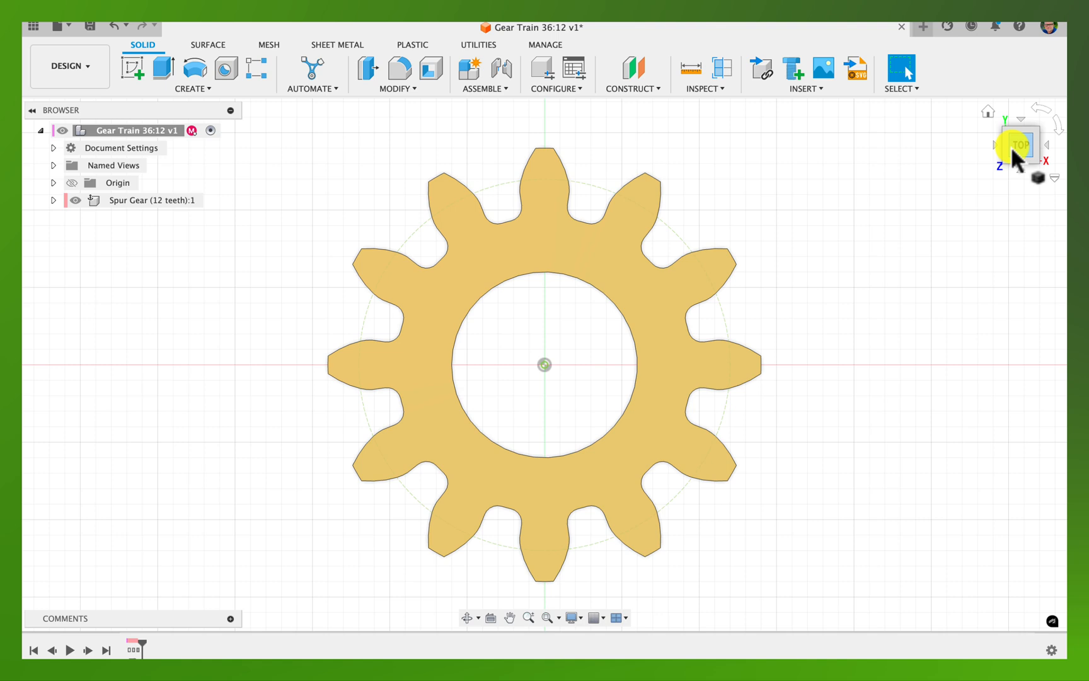
click(989, 113)
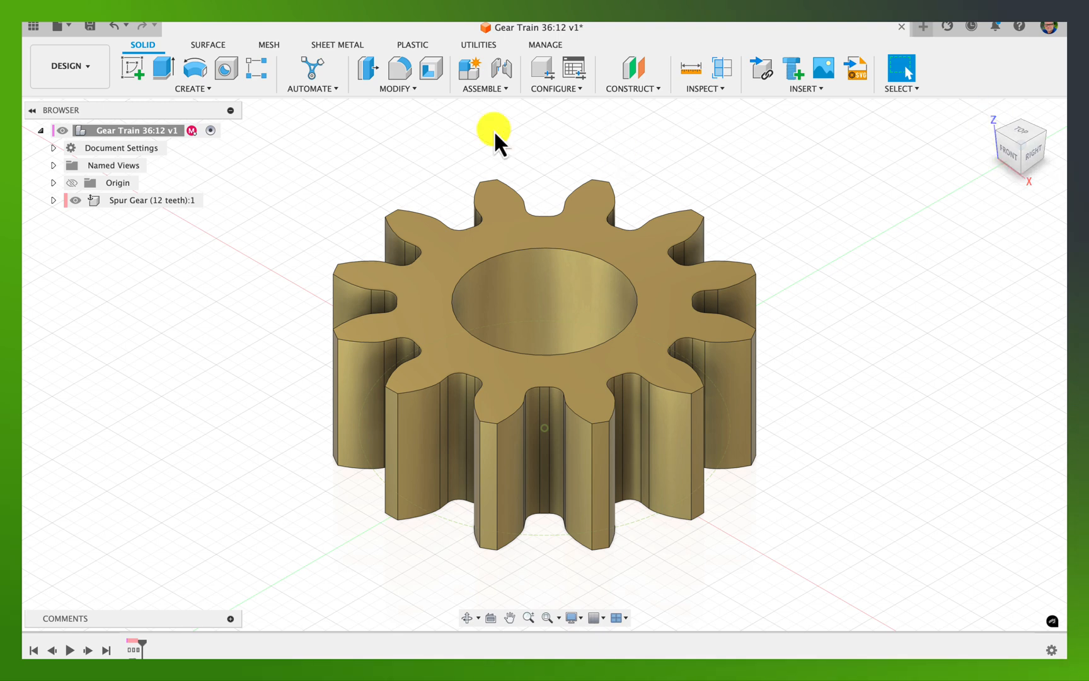
click(176, 88)
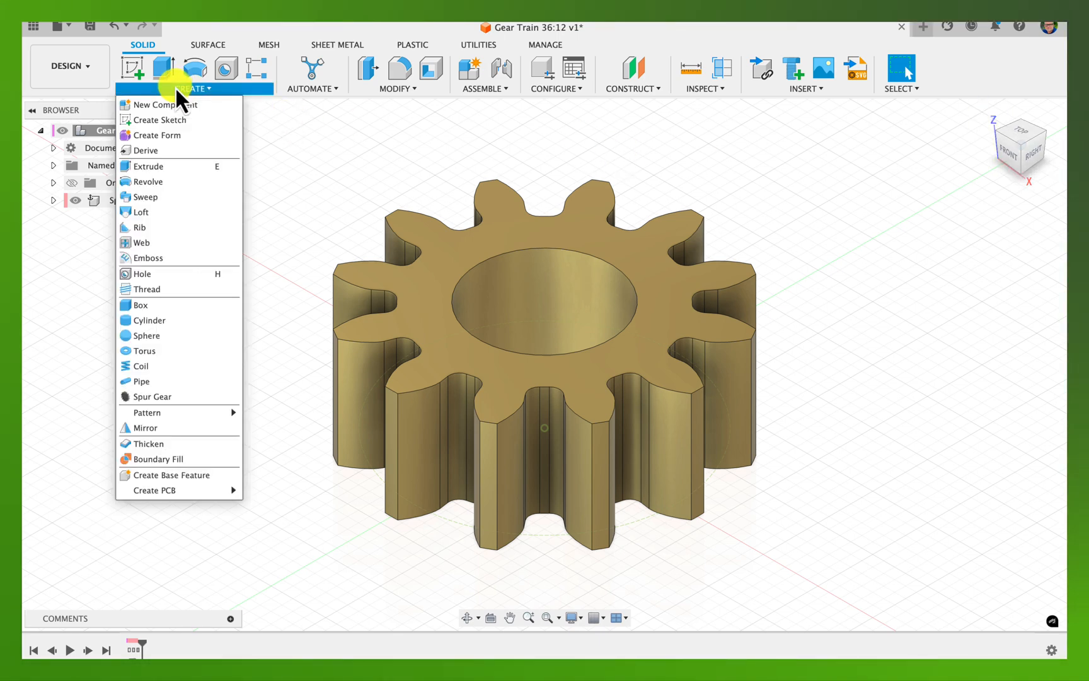
click(176, 396)
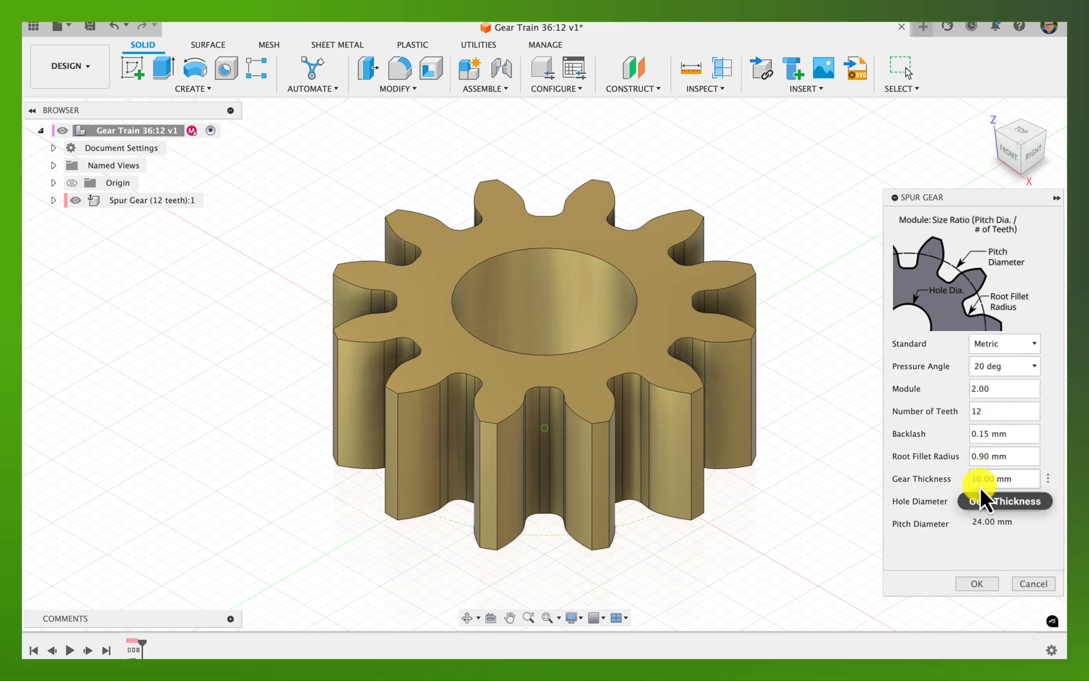
click(993, 410)
text(3)
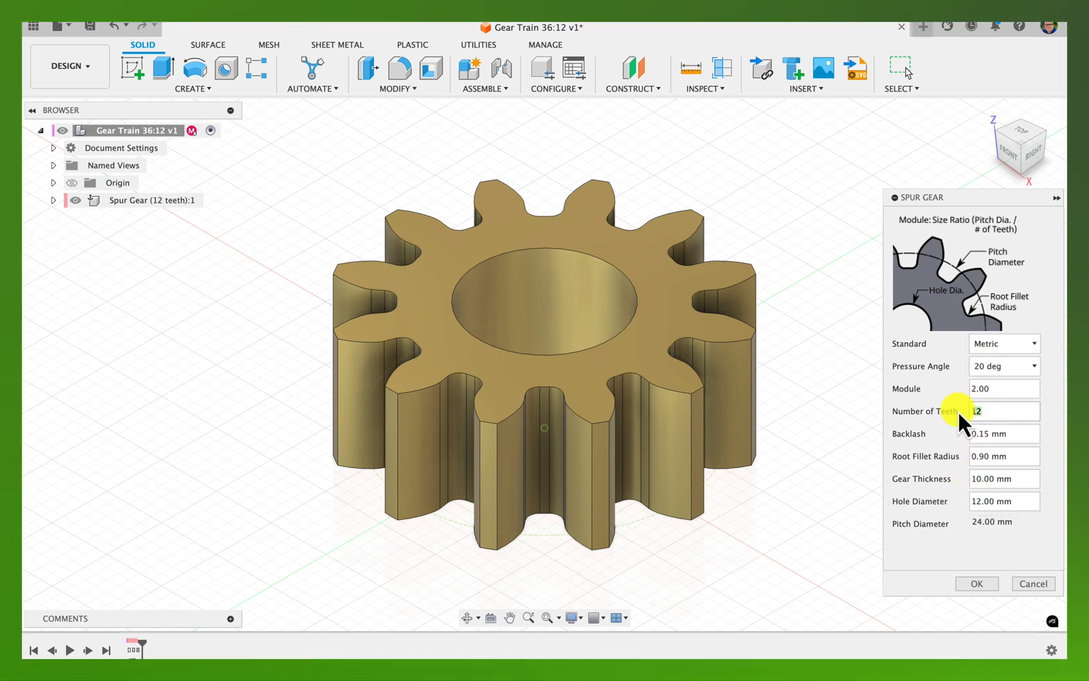
text(6)
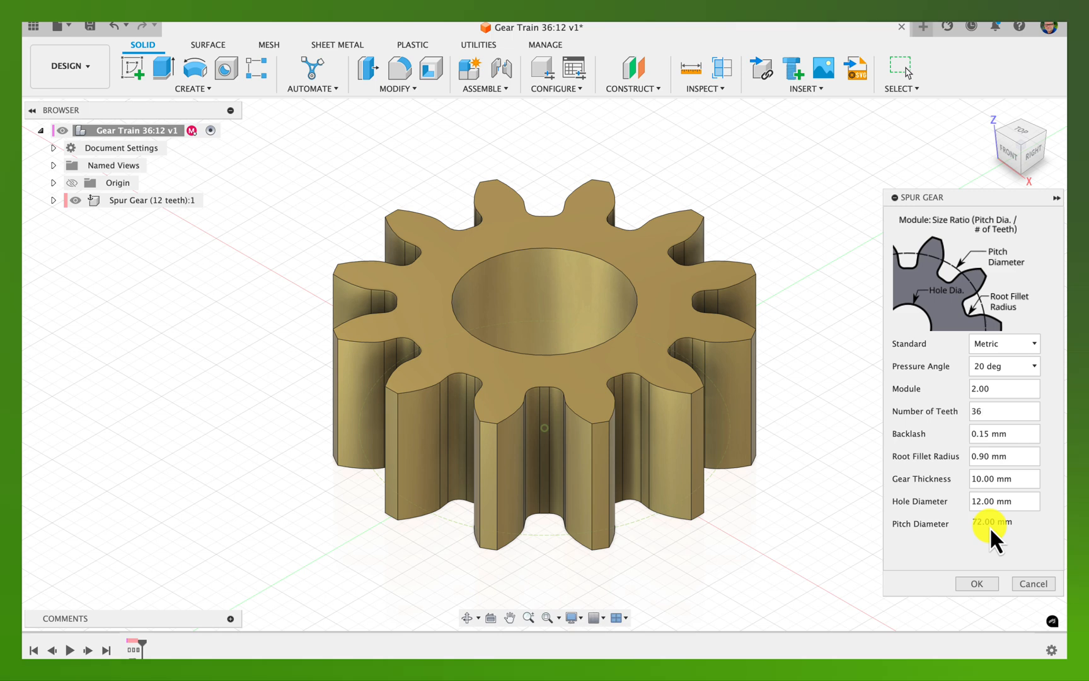
click(975, 583)
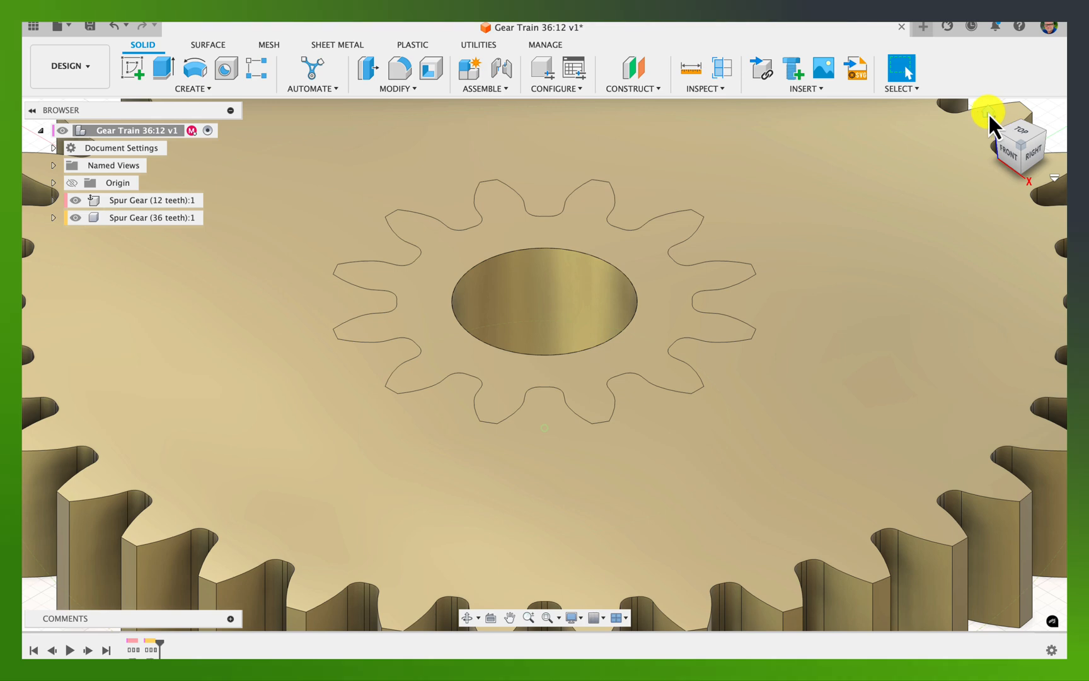
- Turn on component colour display and unground the 12-tooth spur gear from its parent
click(988, 112)
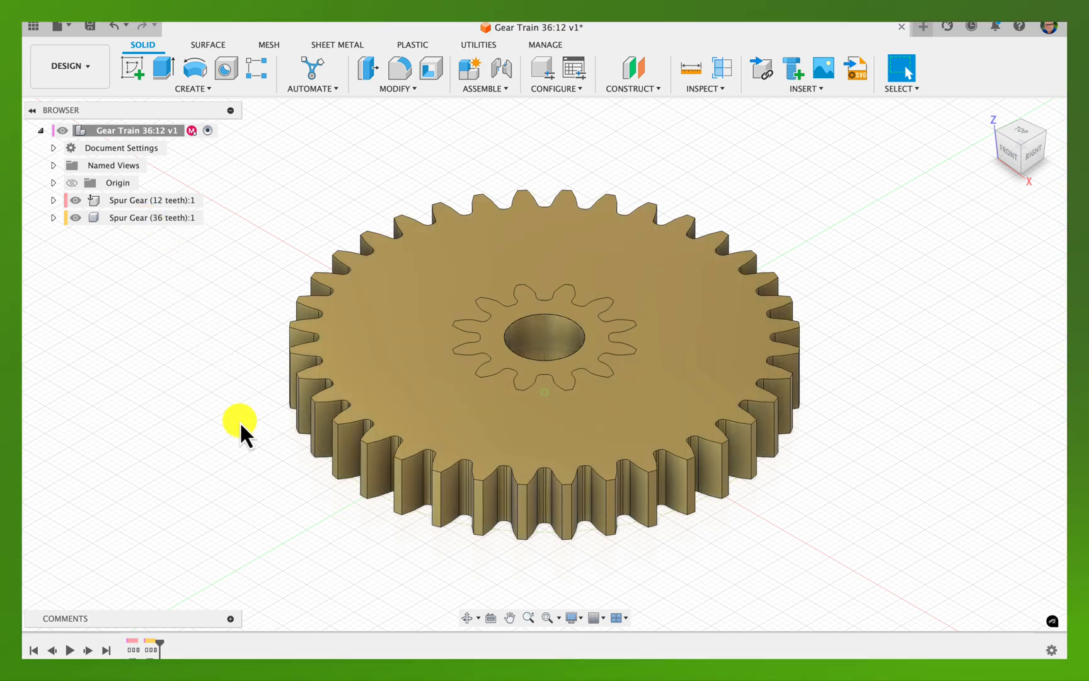
key(shift+n)
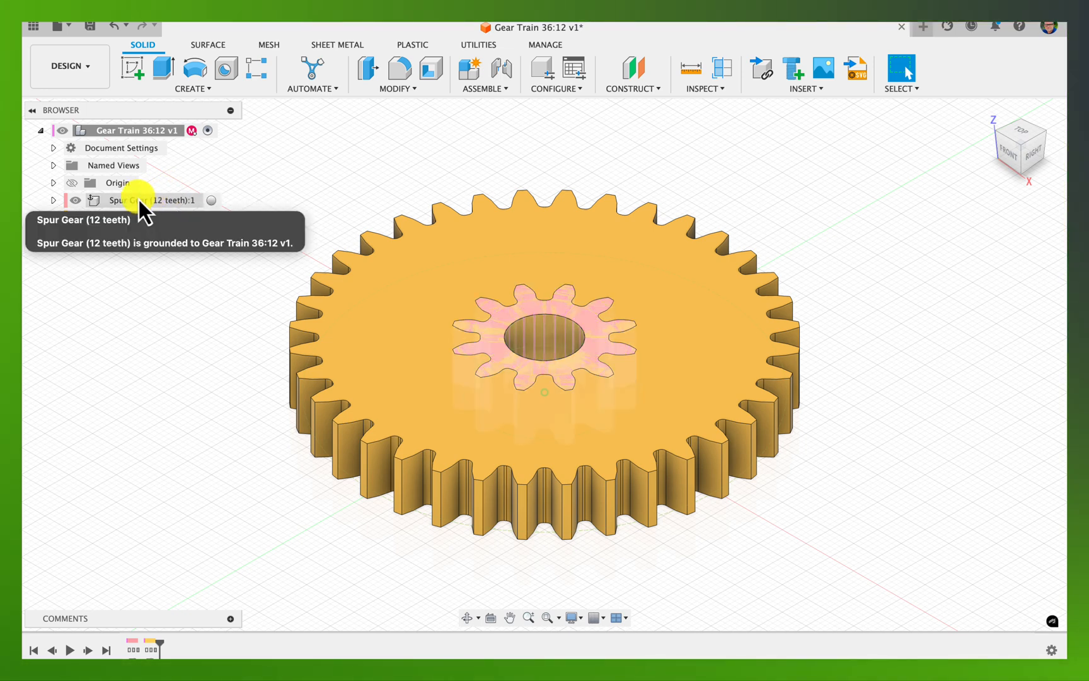
right_click(138, 200)
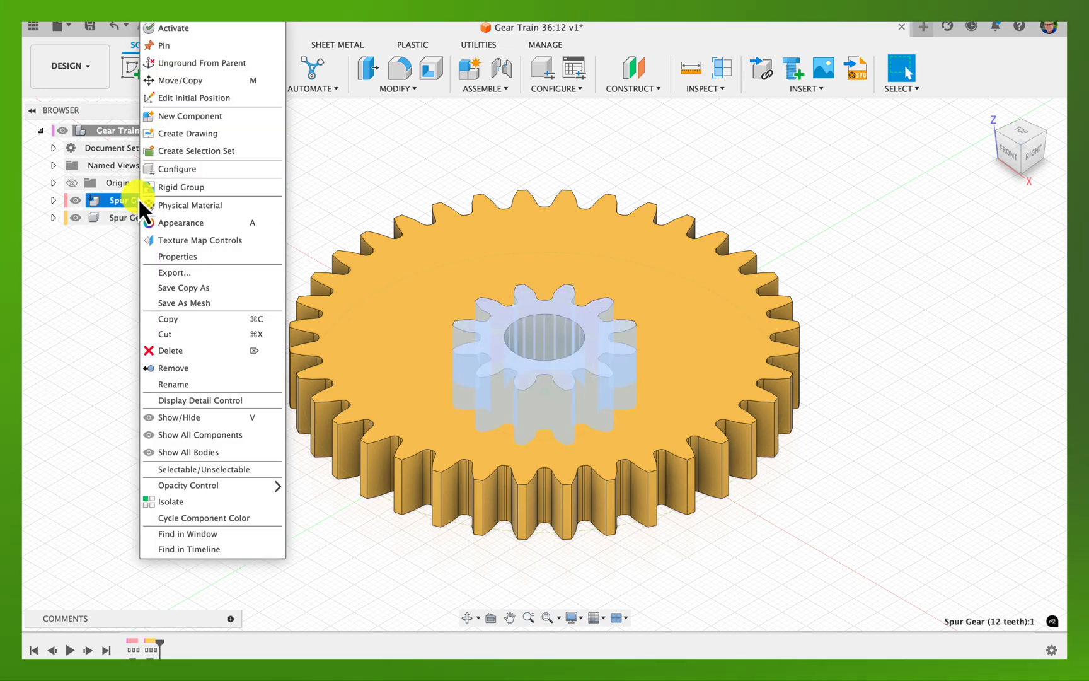
click(205, 64)
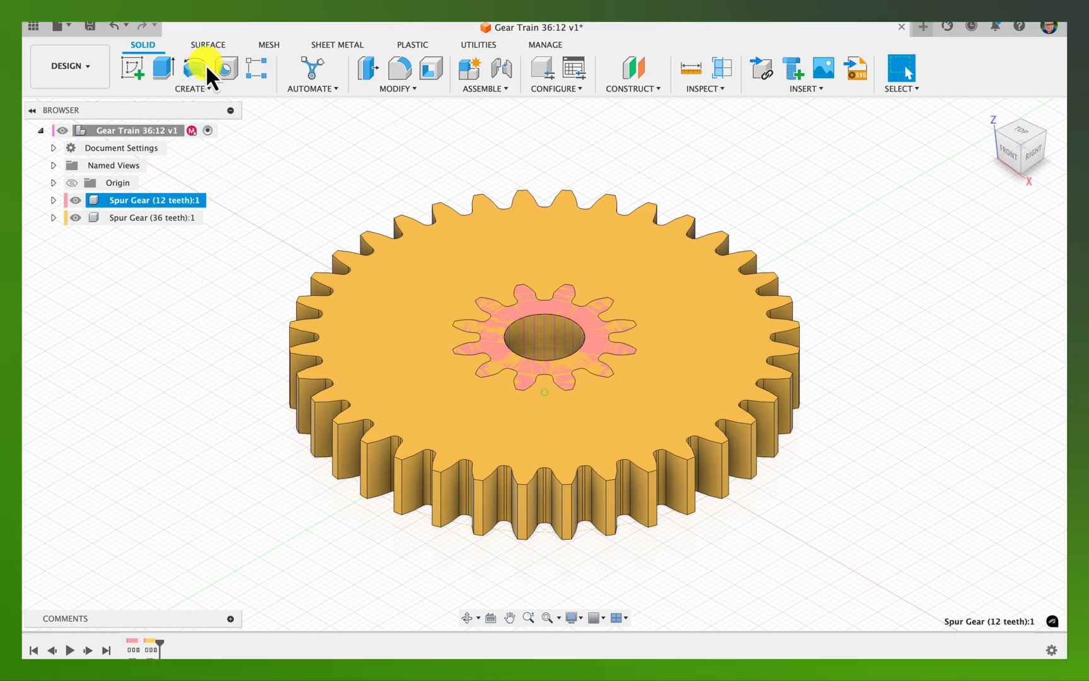
- Move the 12-tooth spur gear 48.5 mm along X so that it sits beside the 36-tooth gear
right_click(124, 202)
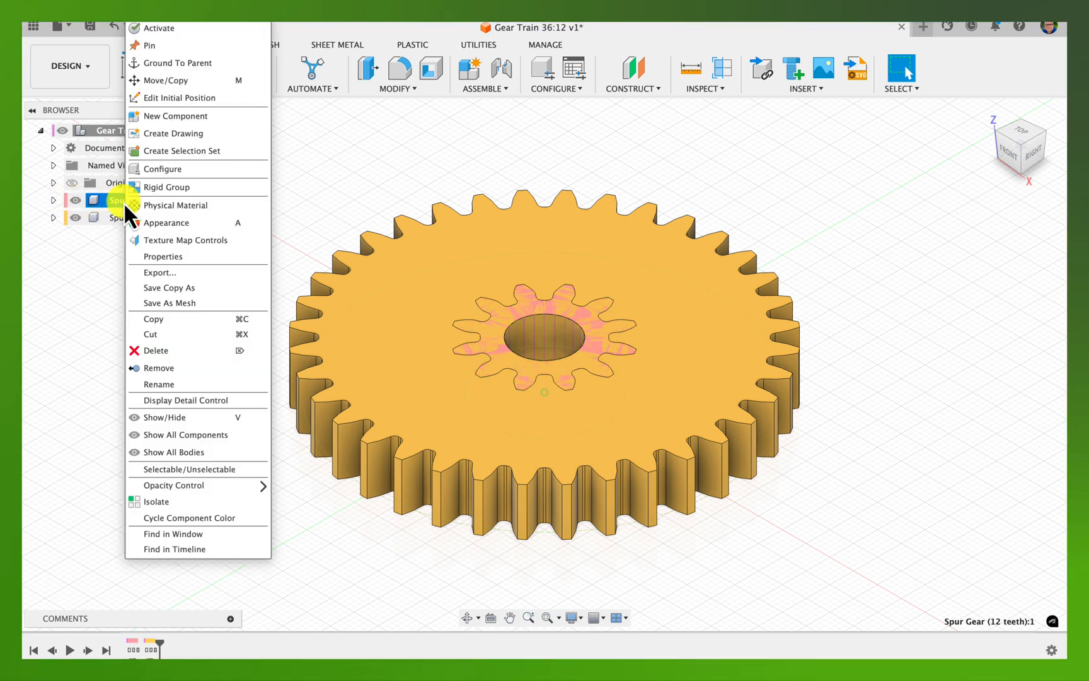
click(183, 81)
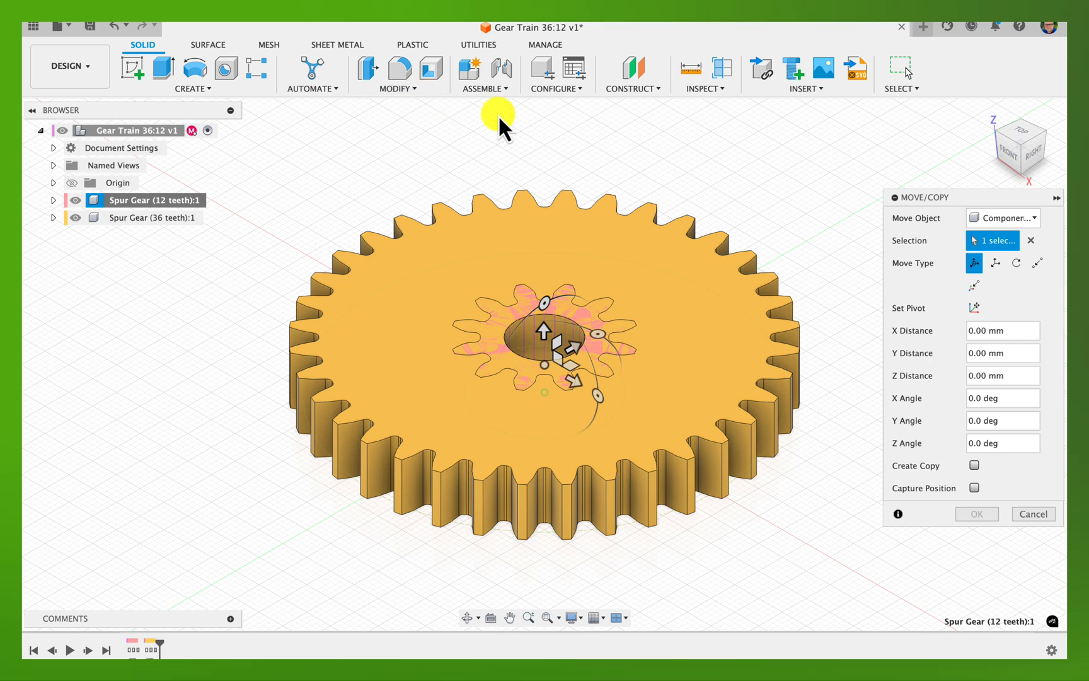
click(1022, 134)
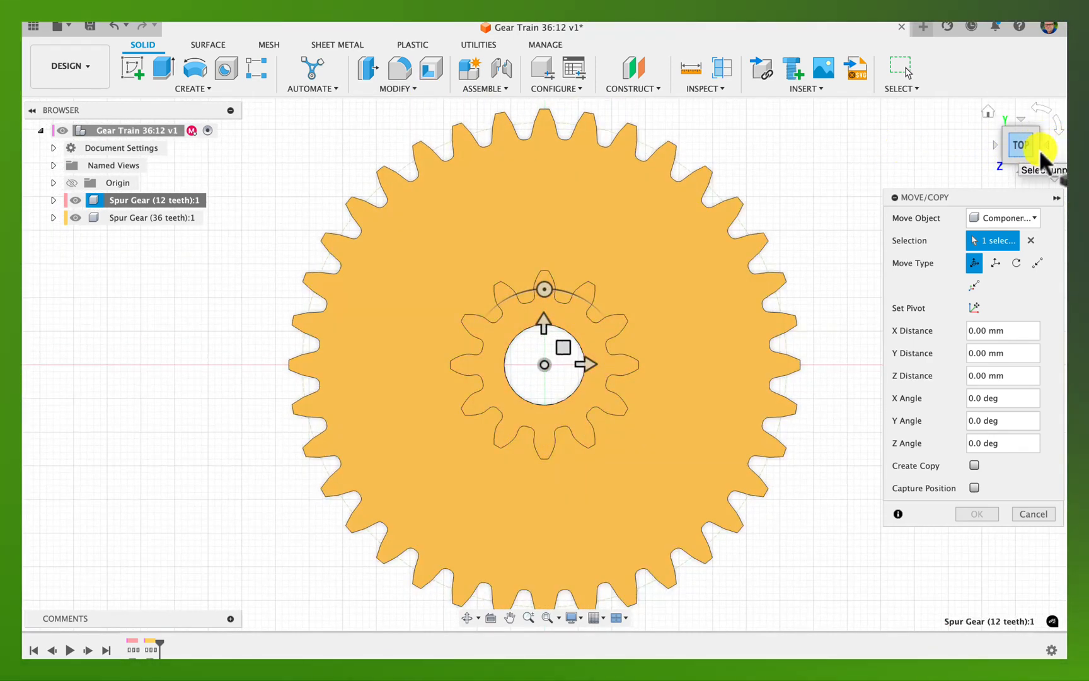
click(1059, 131)
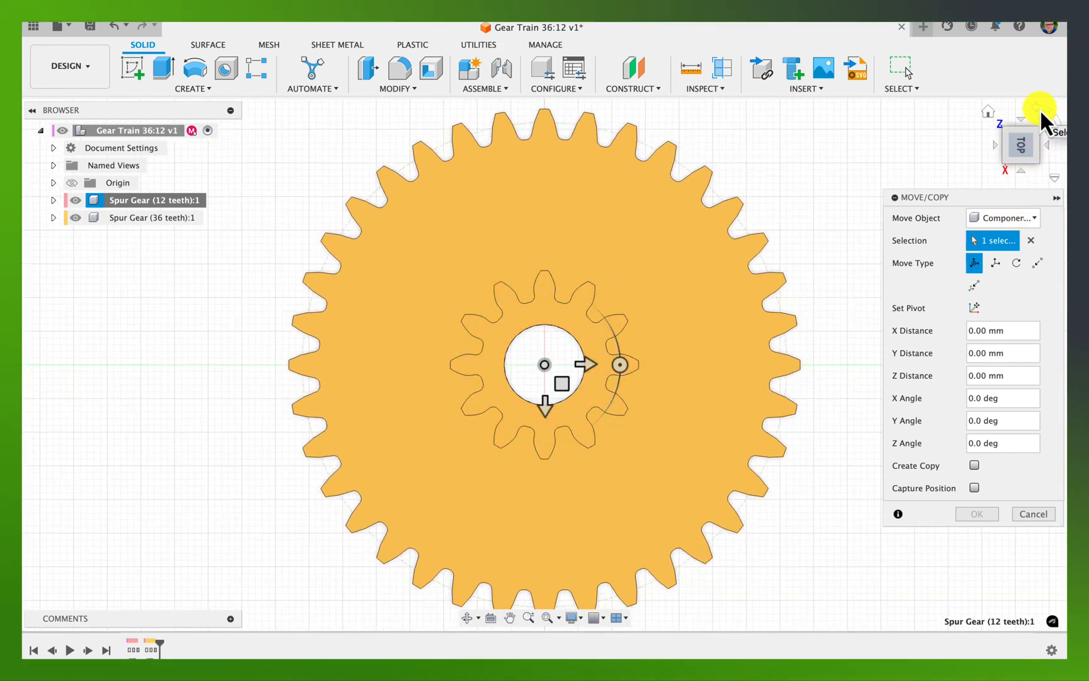
click(1040, 109)
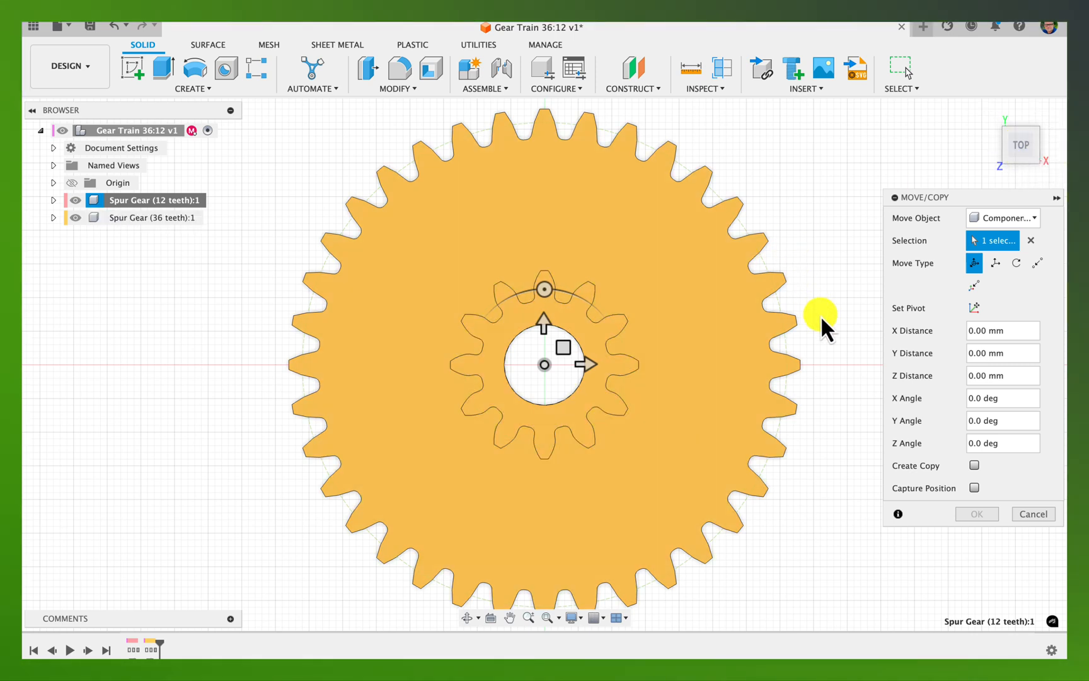
scroll(822, 320, right, 2)
scroll(821, 317, right, 8)
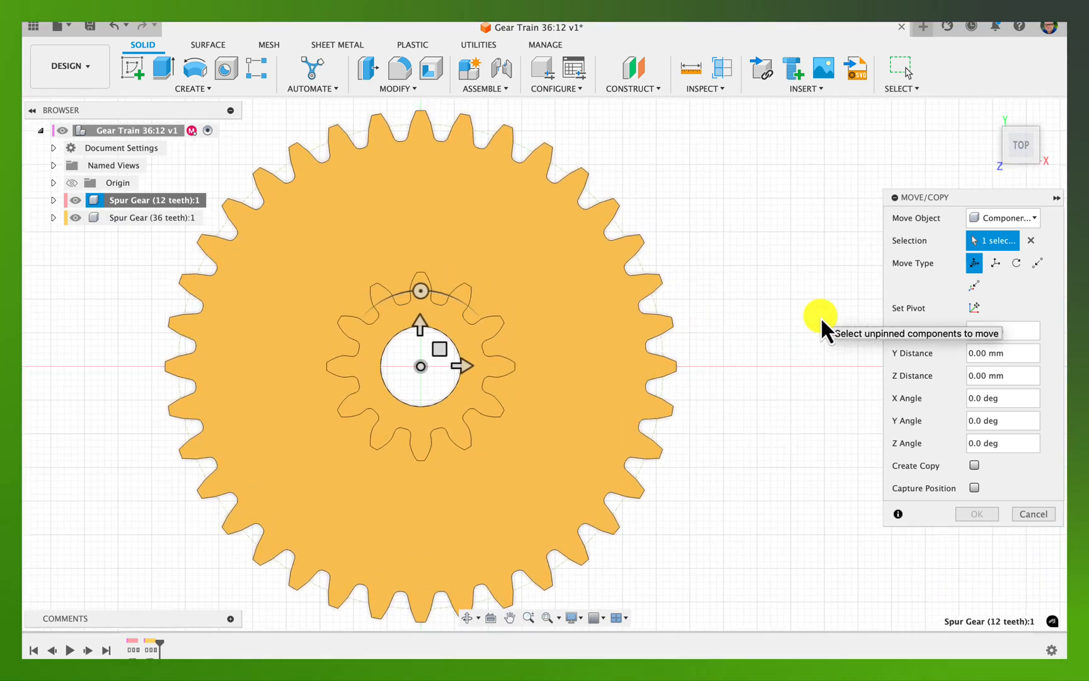
scroll(820, 316, right, 3)
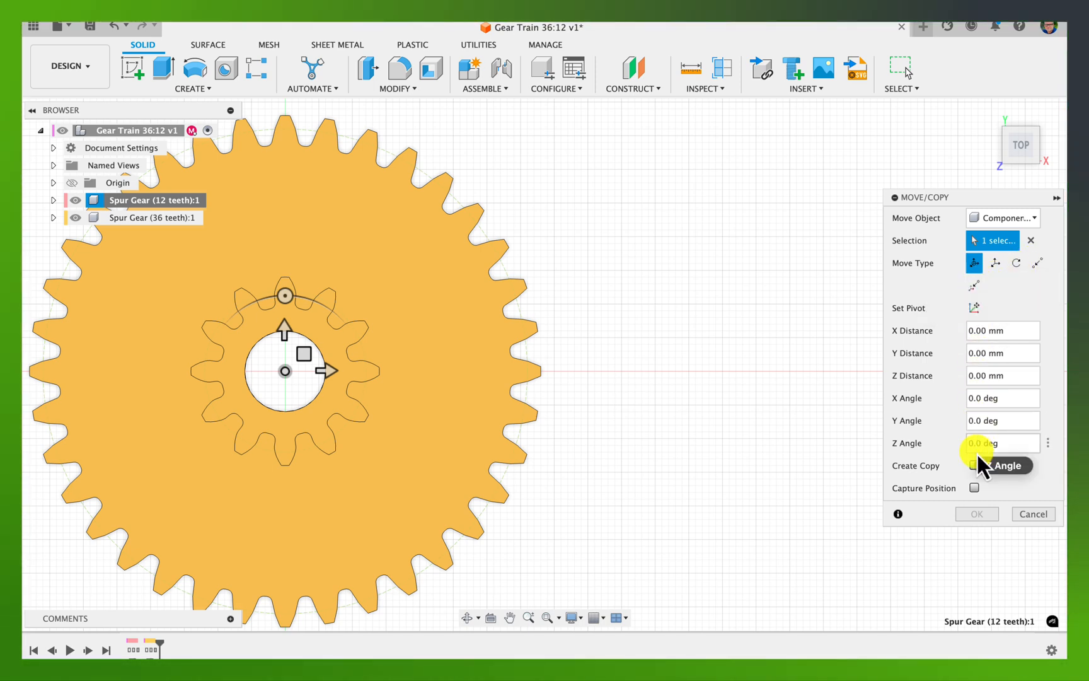
click(973, 263)
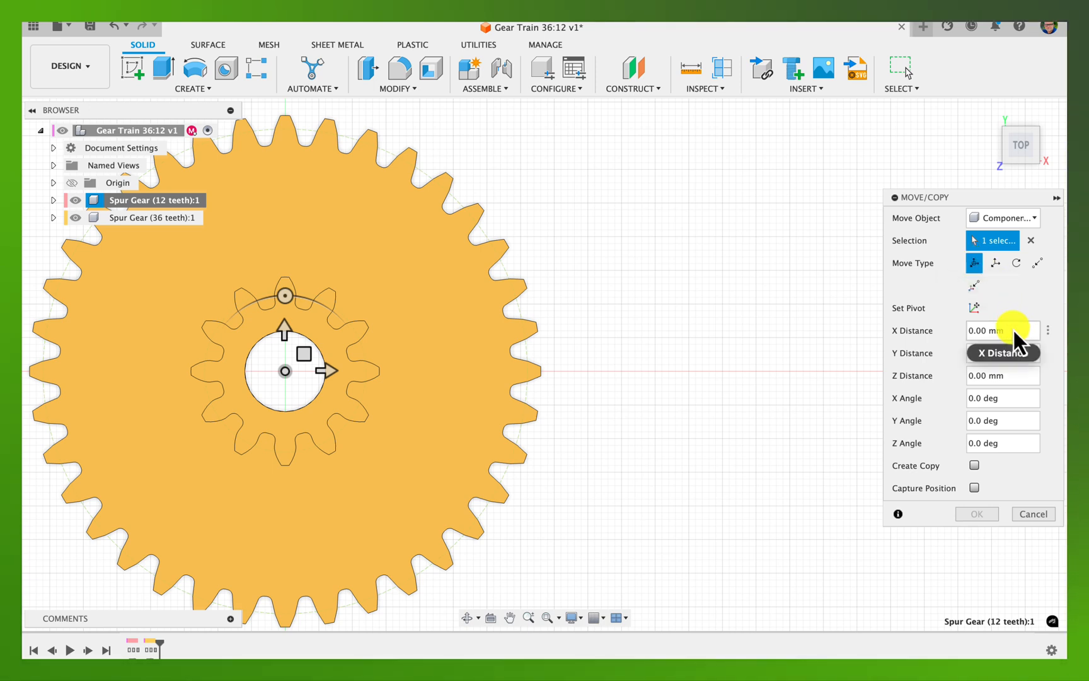
click(978, 328)
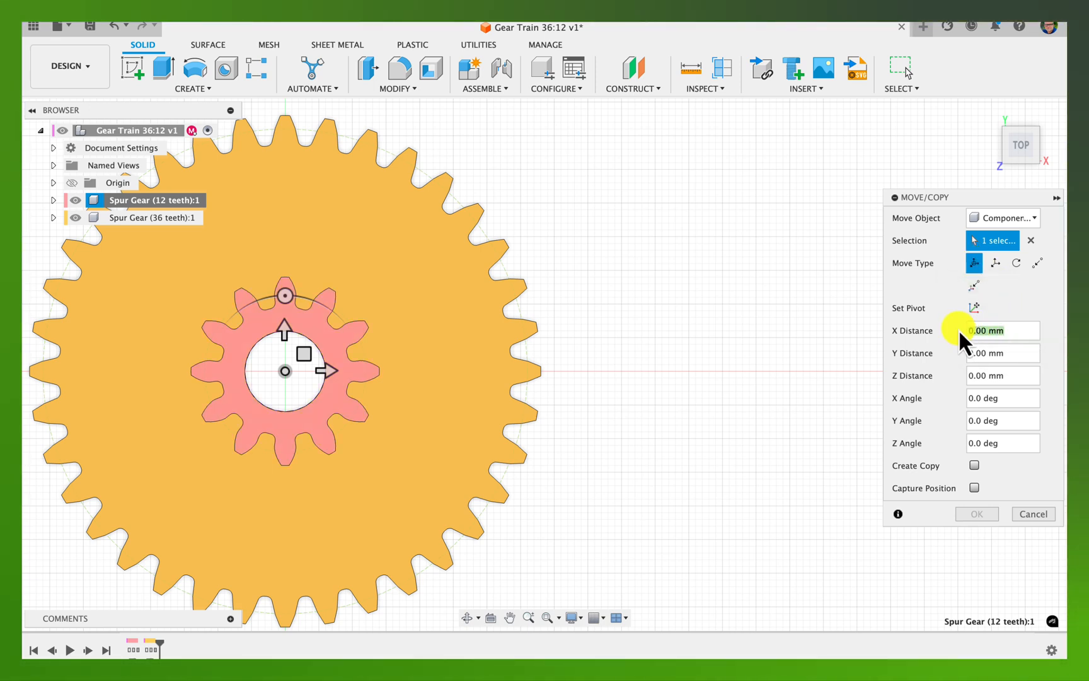
text(48)
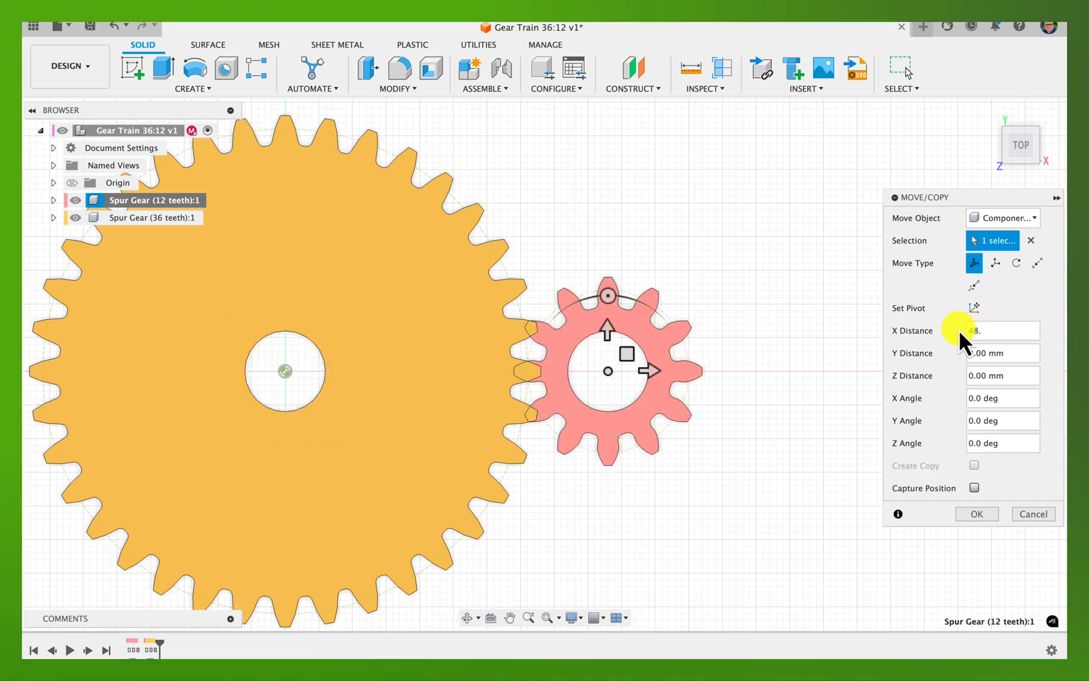
text(.5)
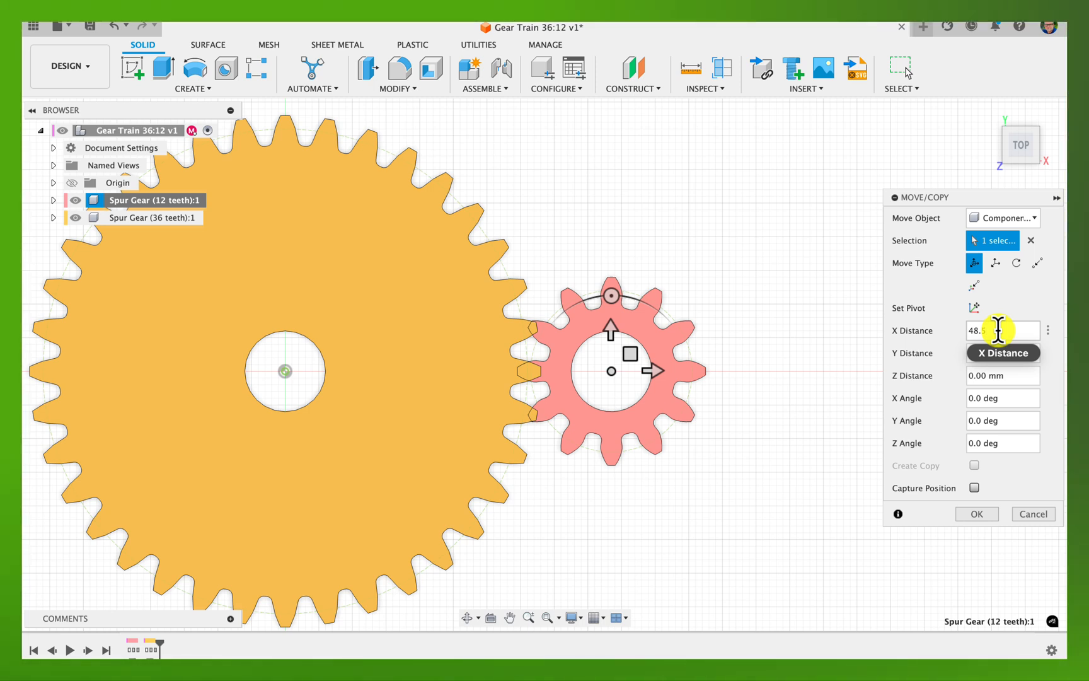
- Rotate the 12-tooth gear 15 degrees about its centre hole's axis to mesh the teeth, and finish the move
click(1015, 264)
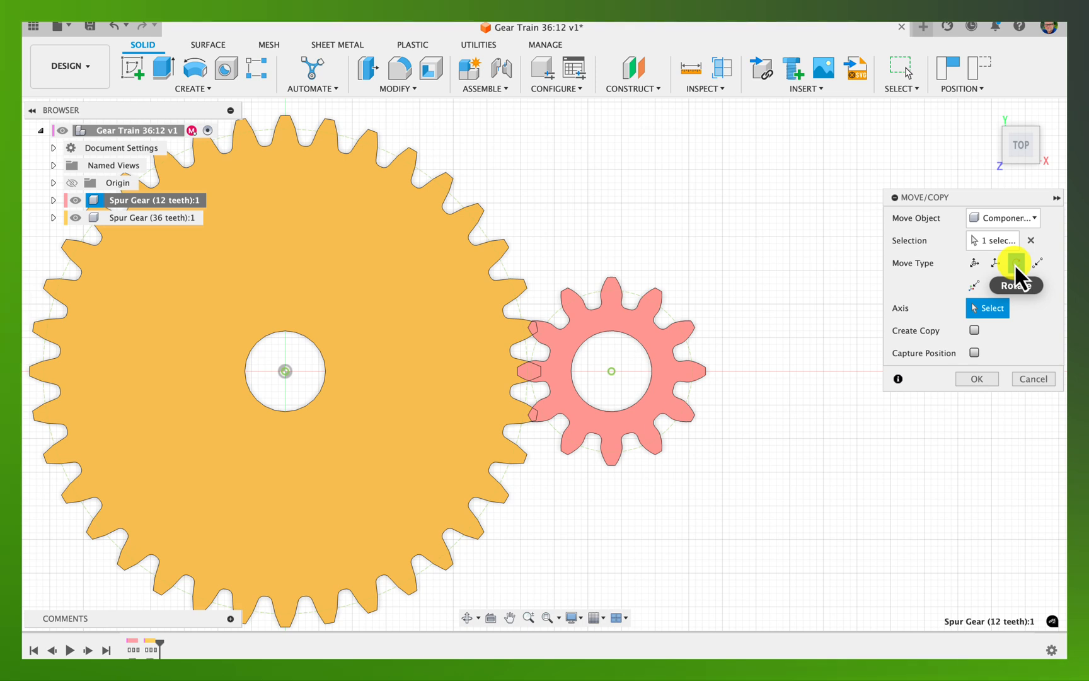
click(995, 306)
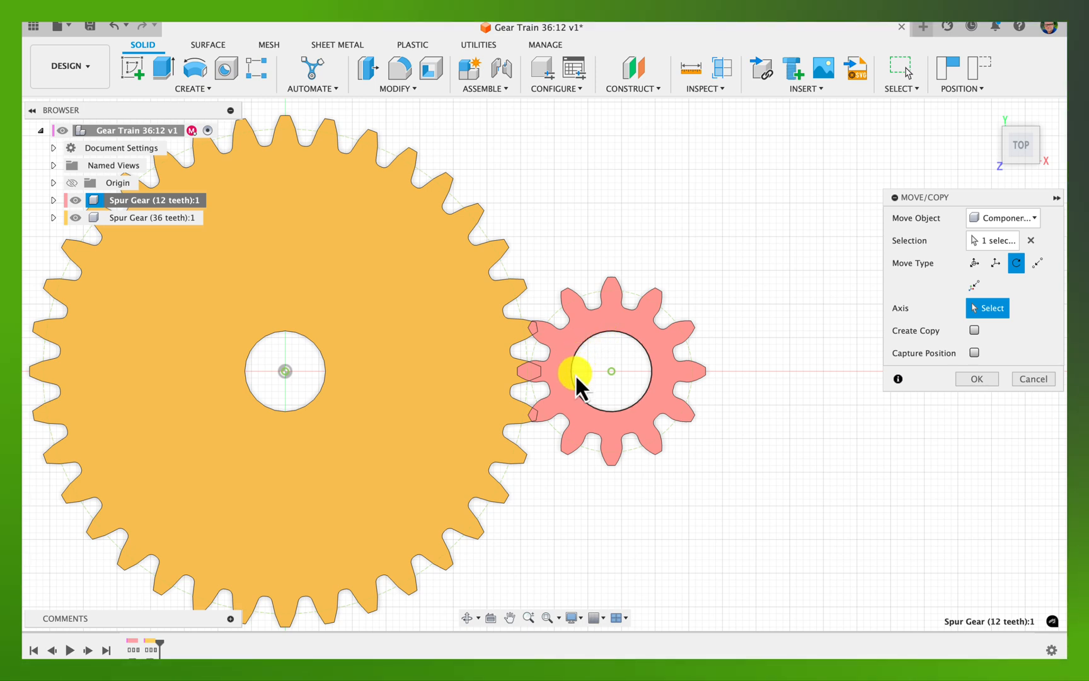
click(648, 361)
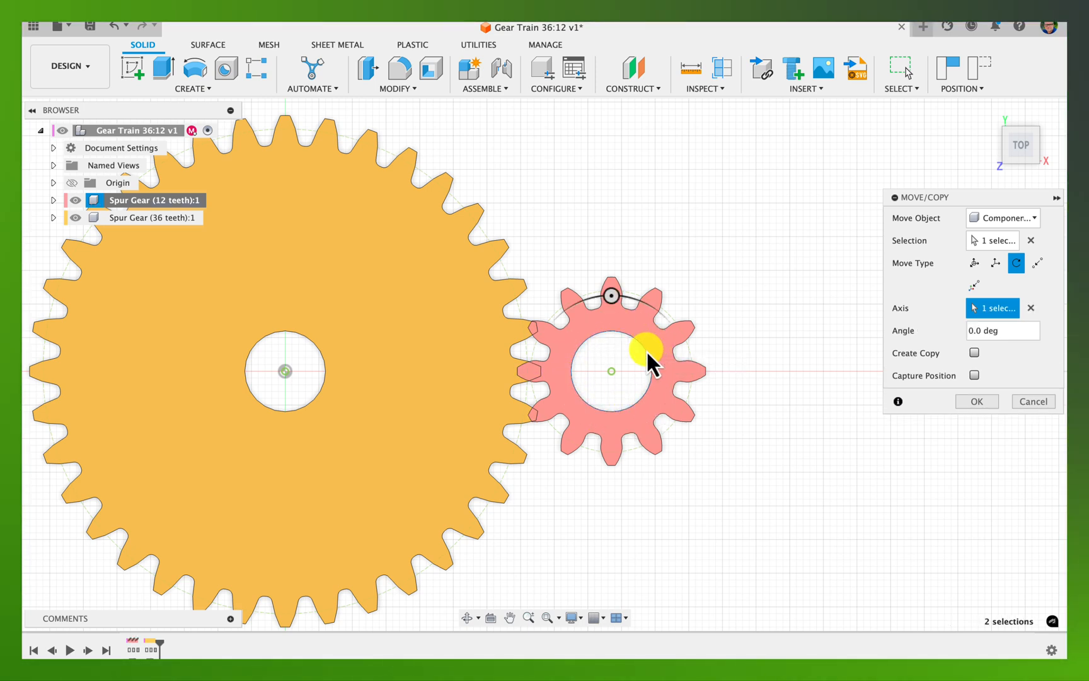
click(981, 329)
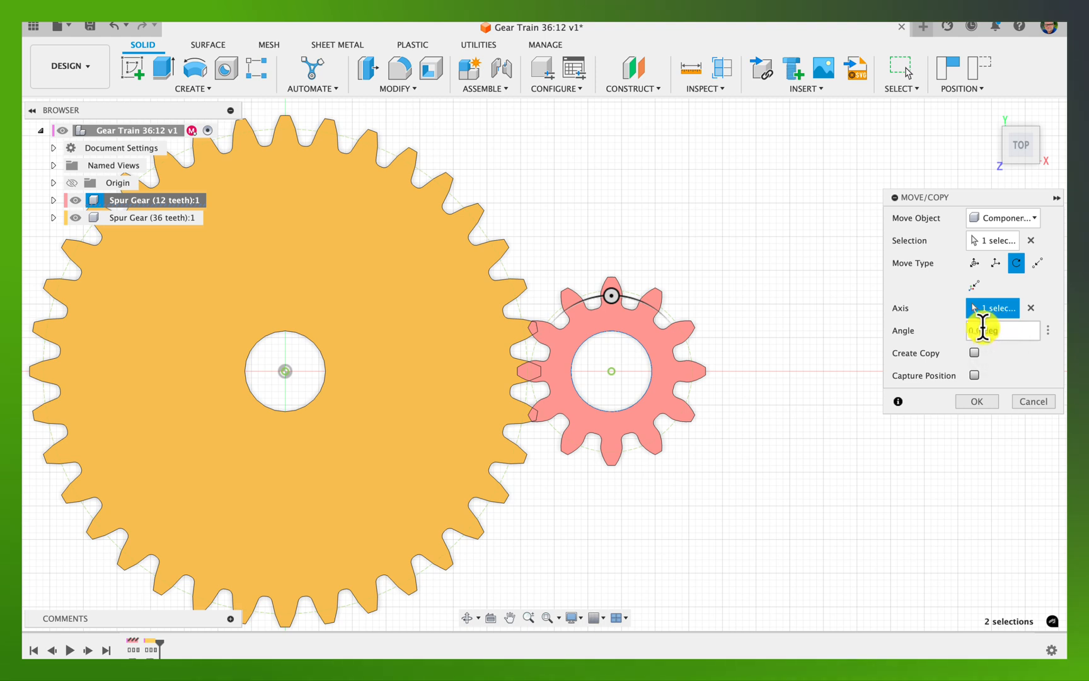
text(15)
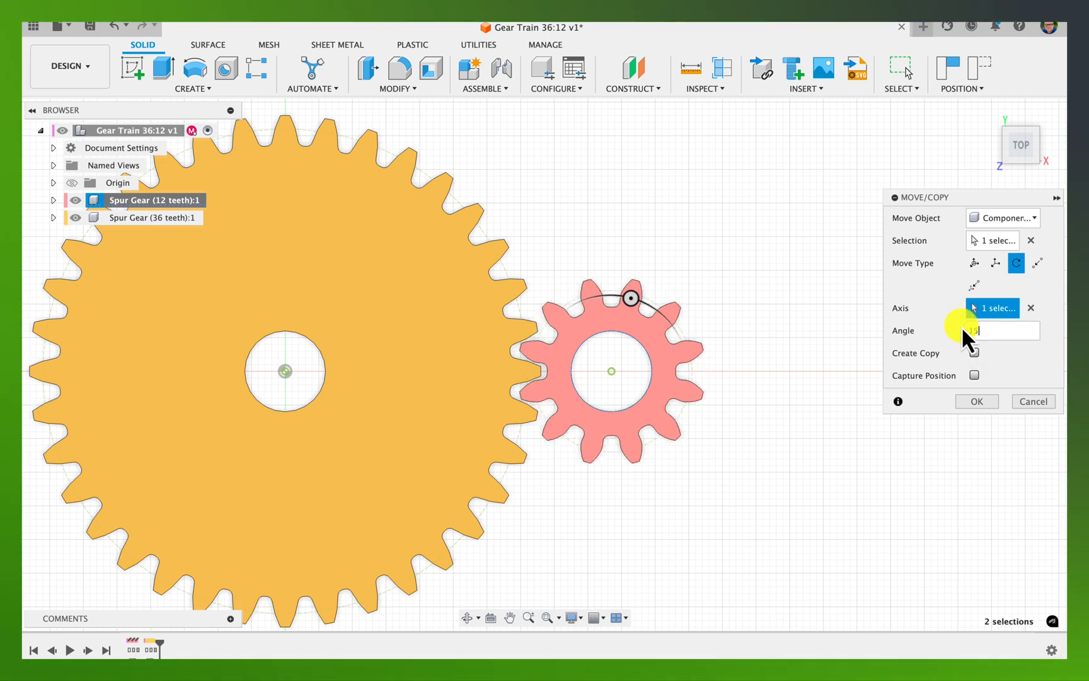
click(976, 401)
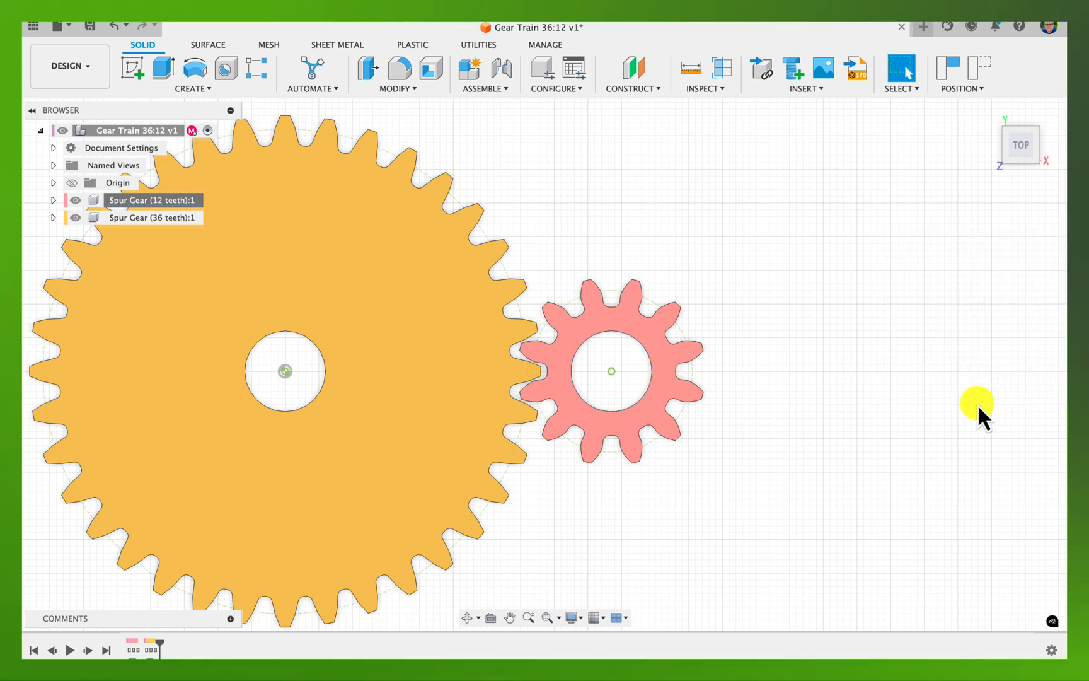
- Activate the 36-tooth spur gear component for editing
scroll(549, 500, left, 3)
scroll(550, 499, left, 4)
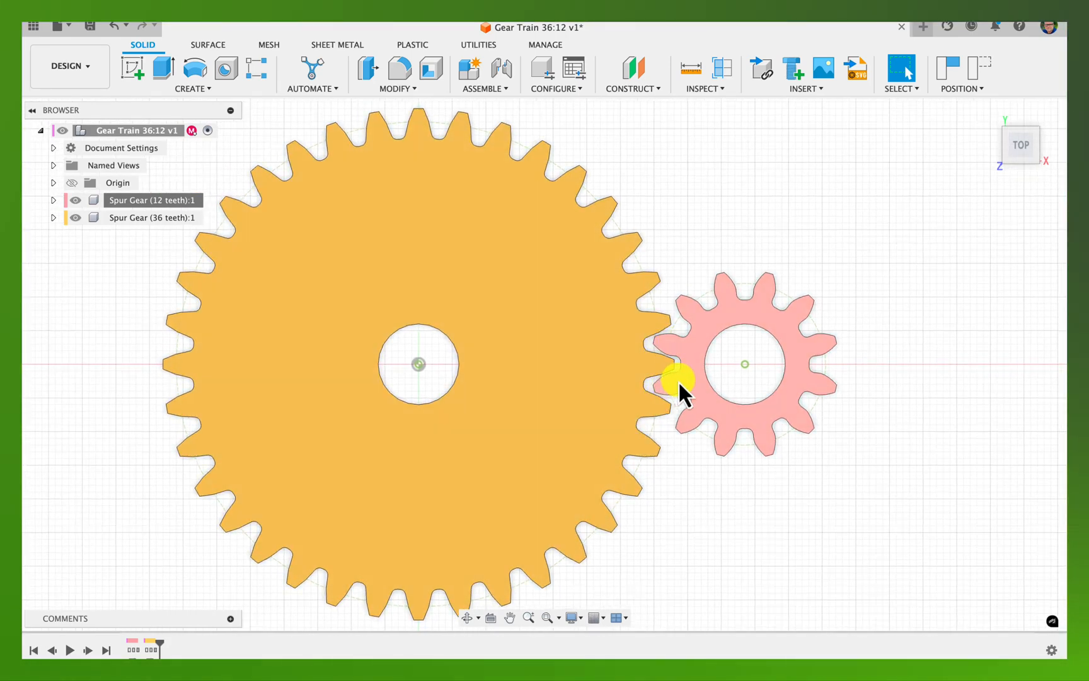
drag(668, 351, 675, 399)
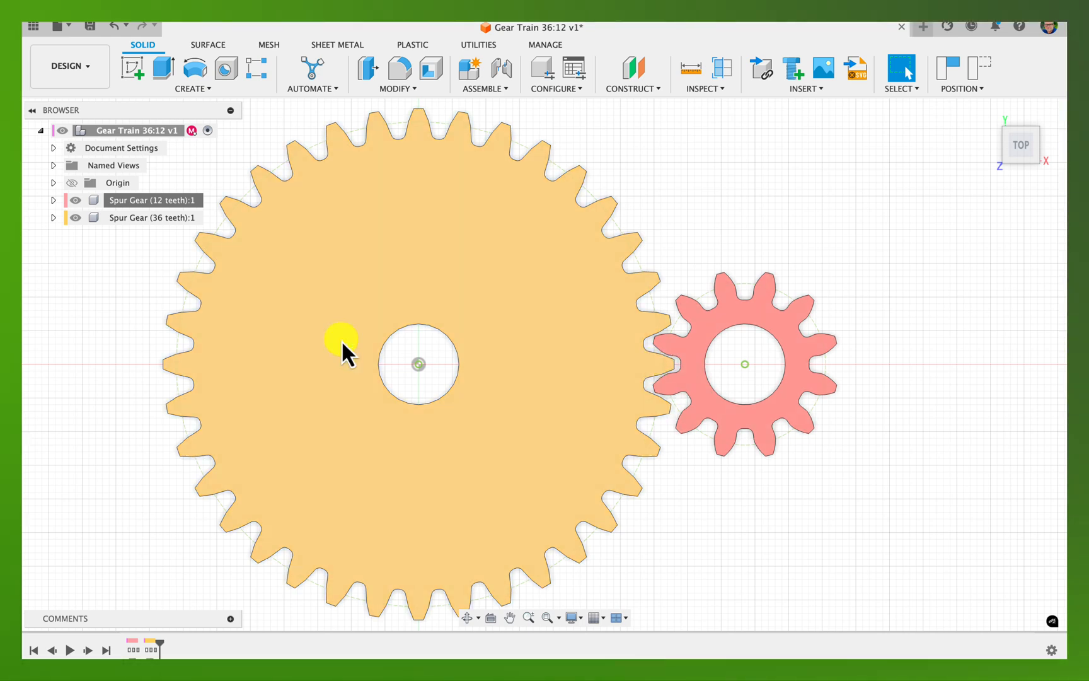
click(205, 217)
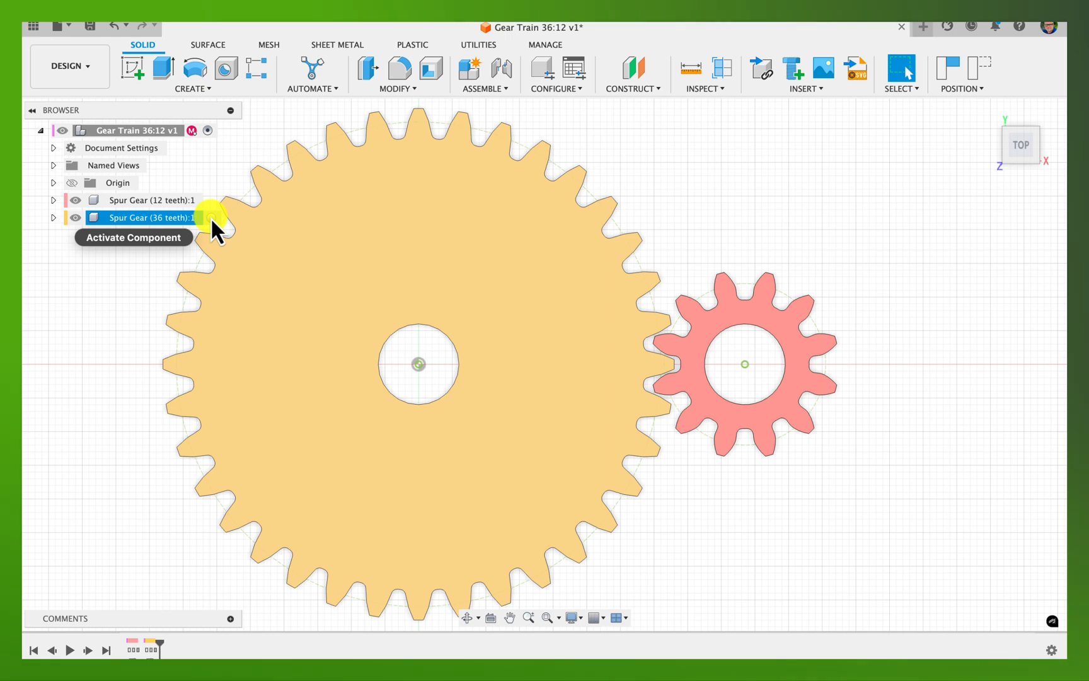
click(210, 217)
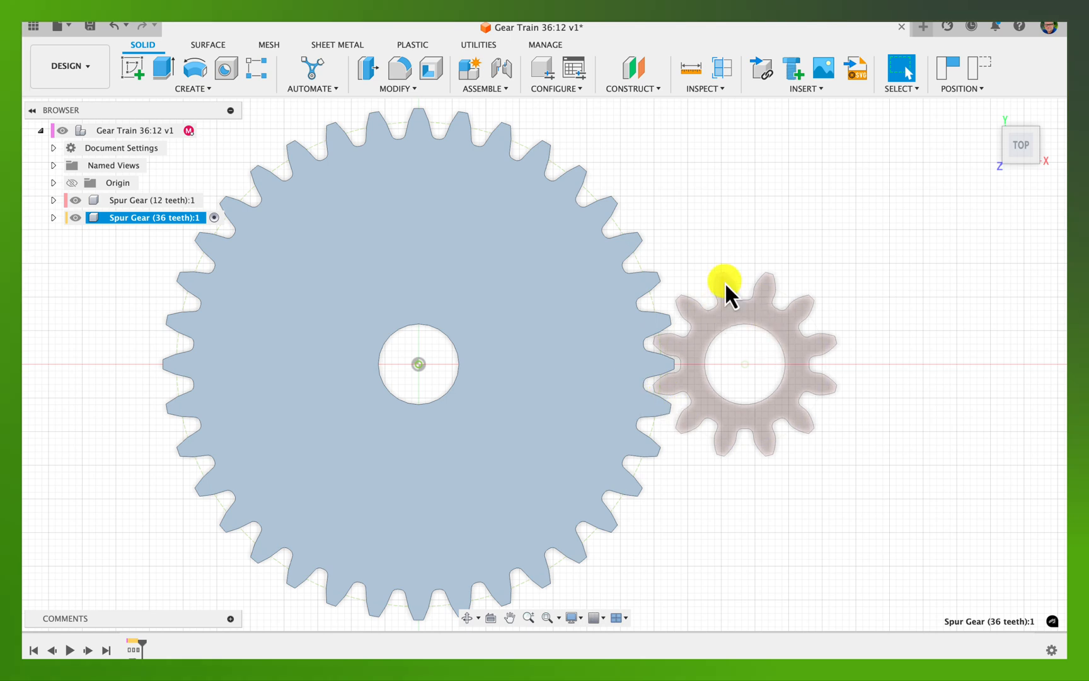
click(813, 222)
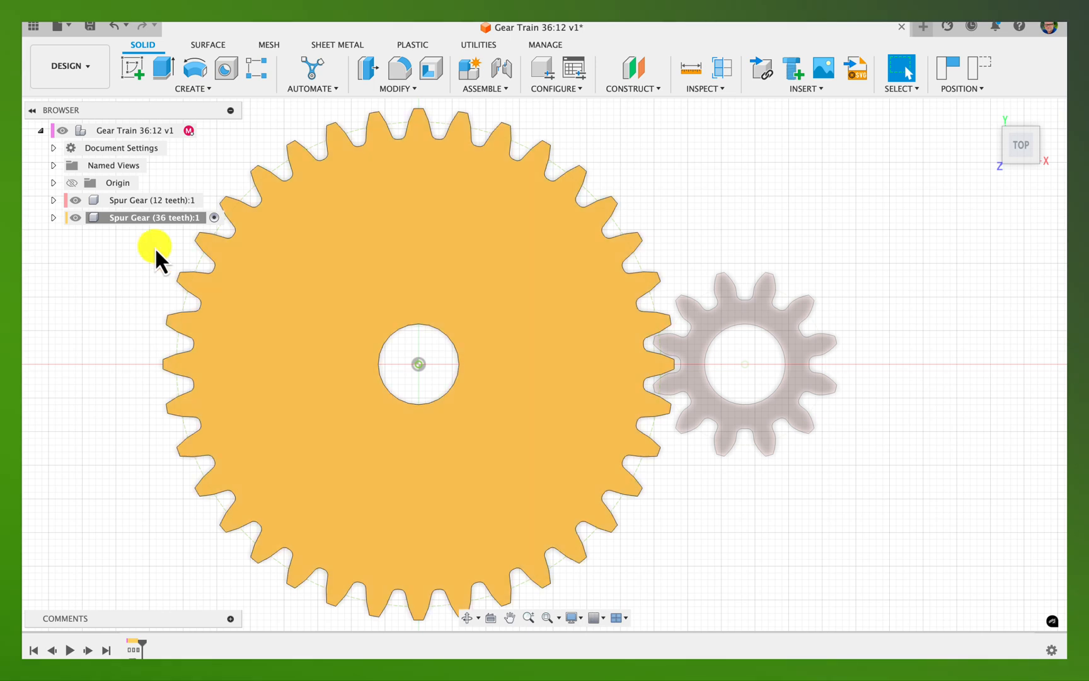
click(149, 220)
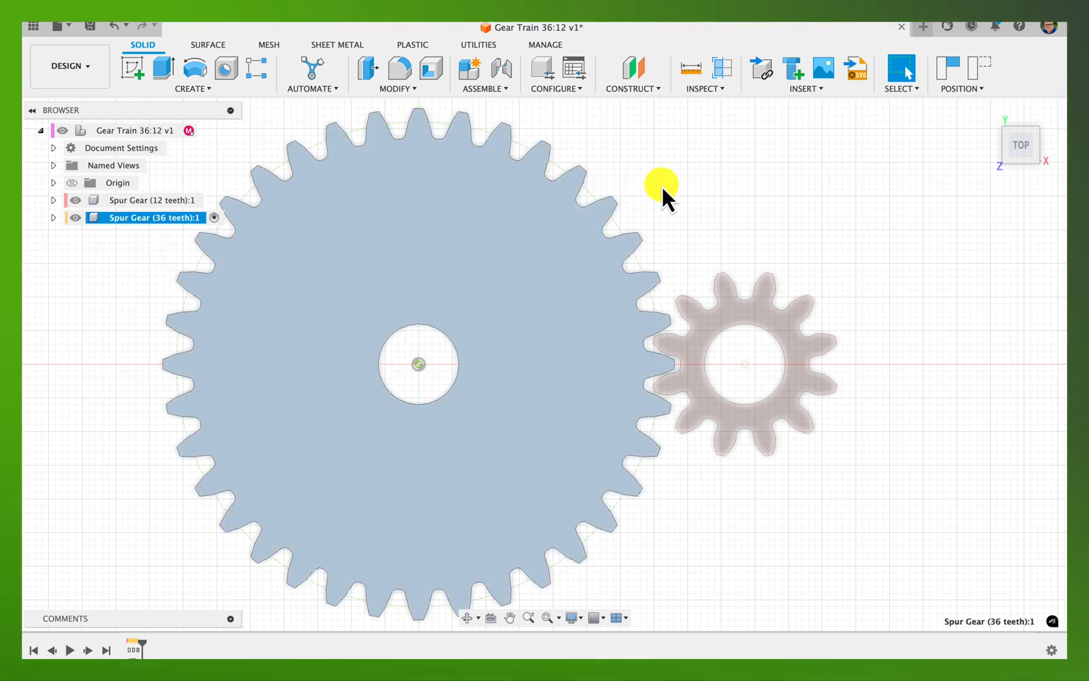
click(661, 185)
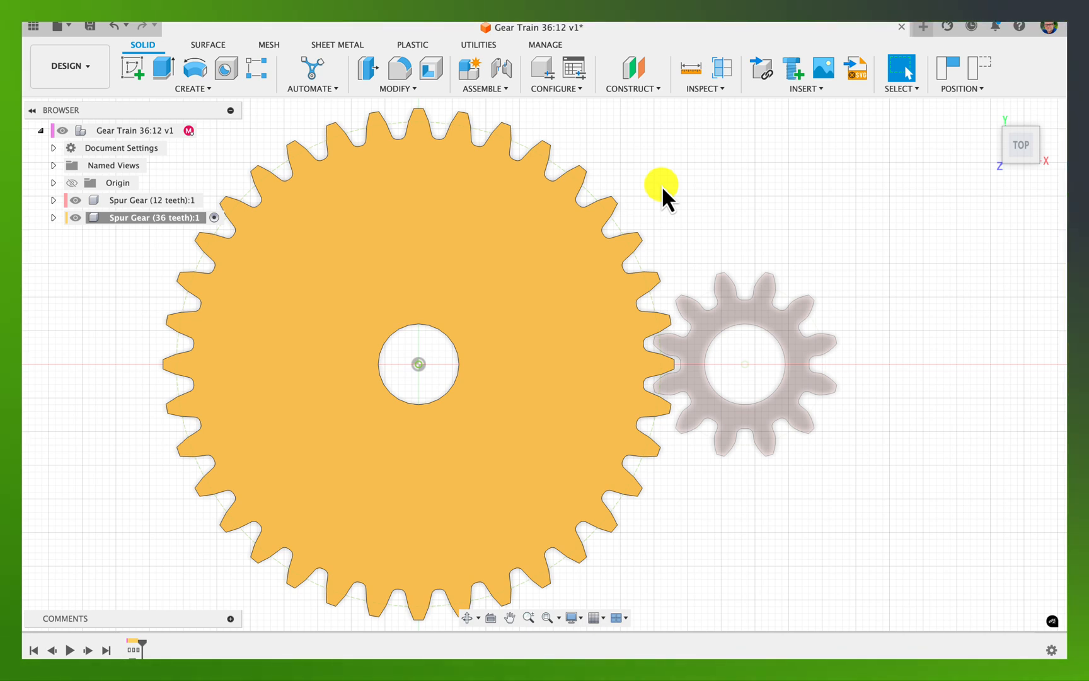
- Start a circle sketch on the top face of the 36-tooth gear, capturing the moved component's current position
key(c)
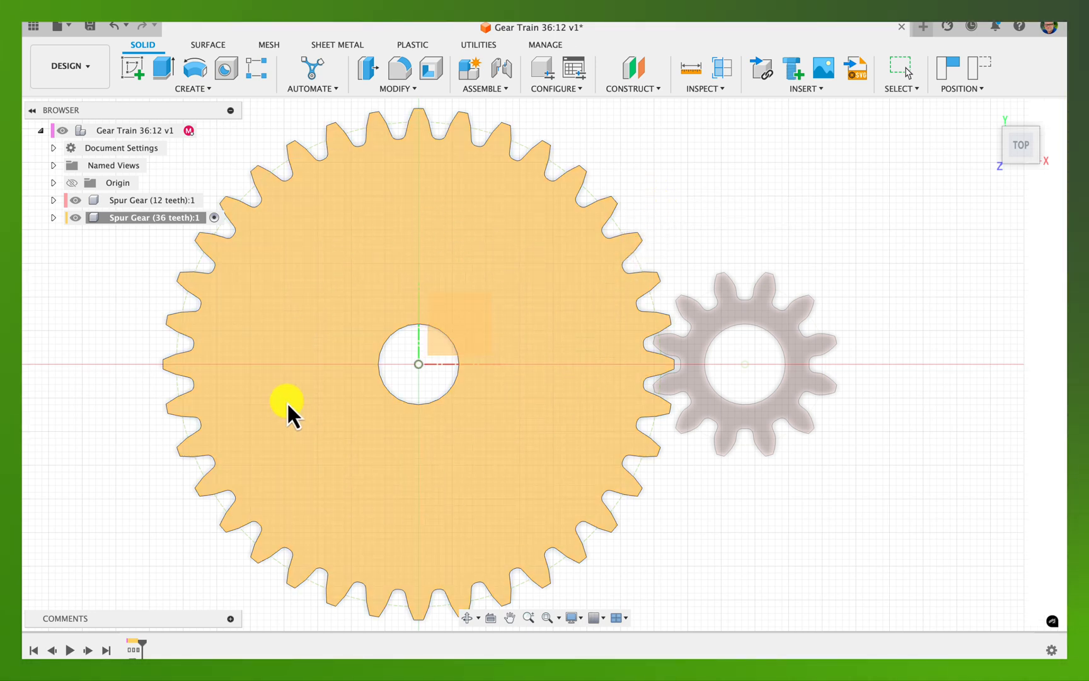
click(479, 460)
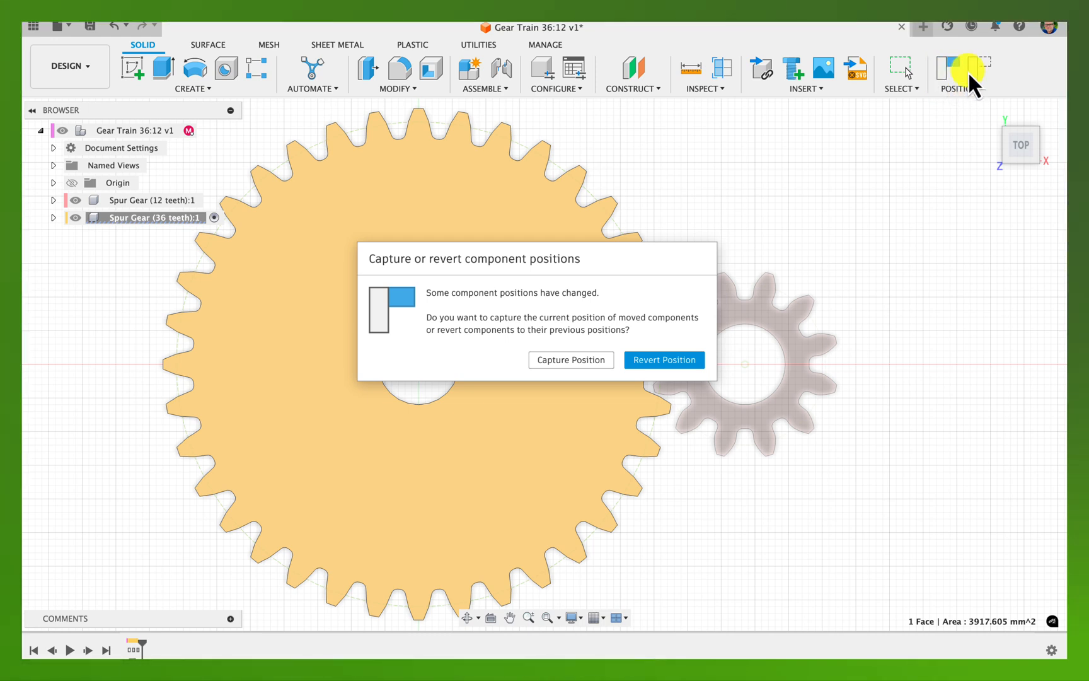
click(563, 361)
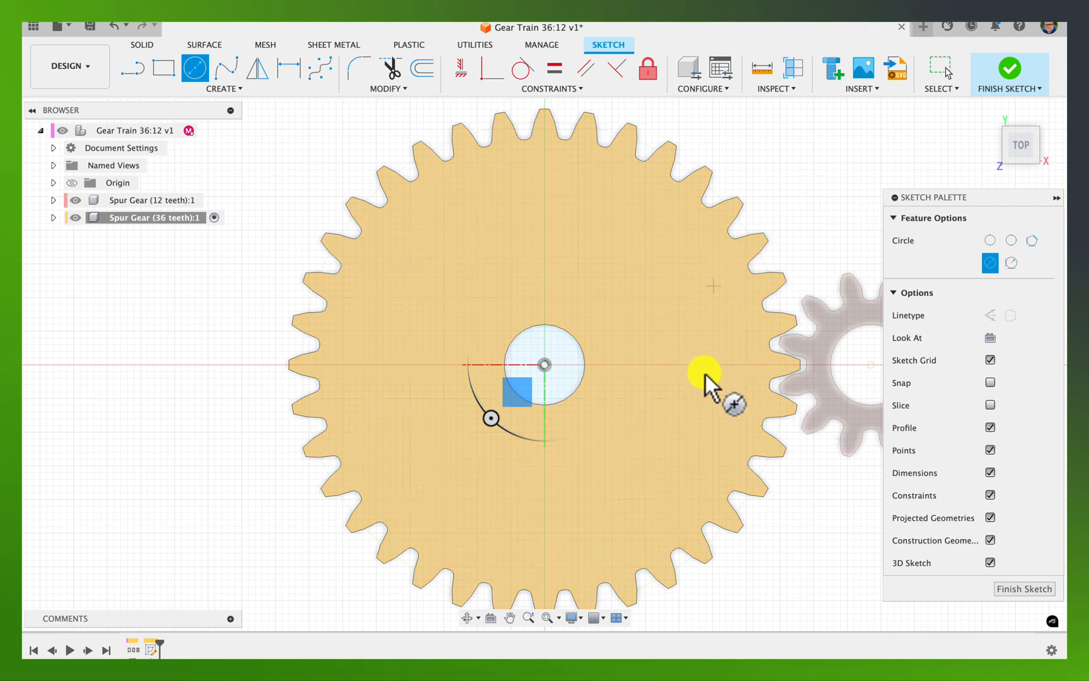
- Sketch a 2.5 mm diameter circle on the horizontal axis, at the base of the large gear's tooth that meshes with the 12-tooth gear
scroll(725, 378, right, 1)
scroll(726, 378, right, 4)
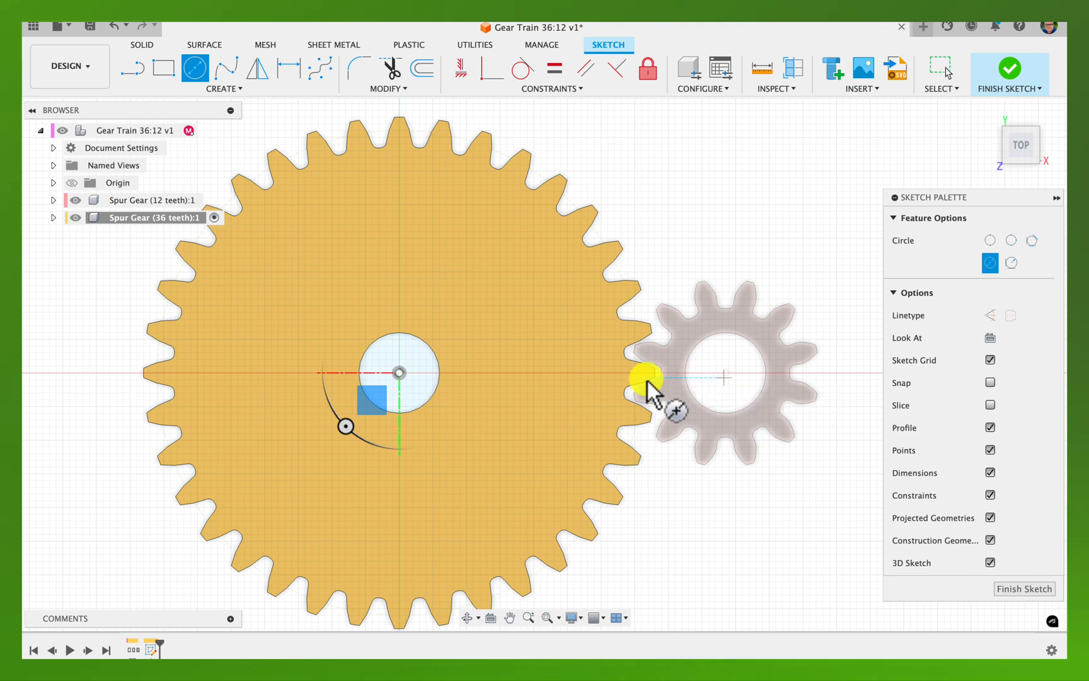
scroll(626, 378, up, 5)
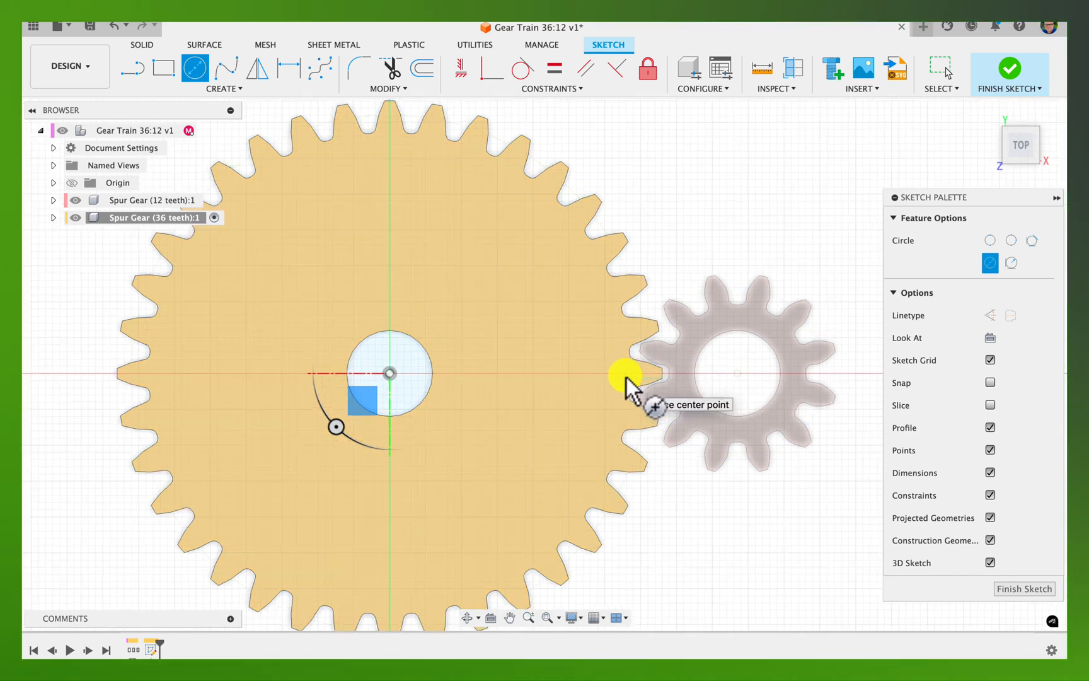
scroll(626, 377, up, 3)
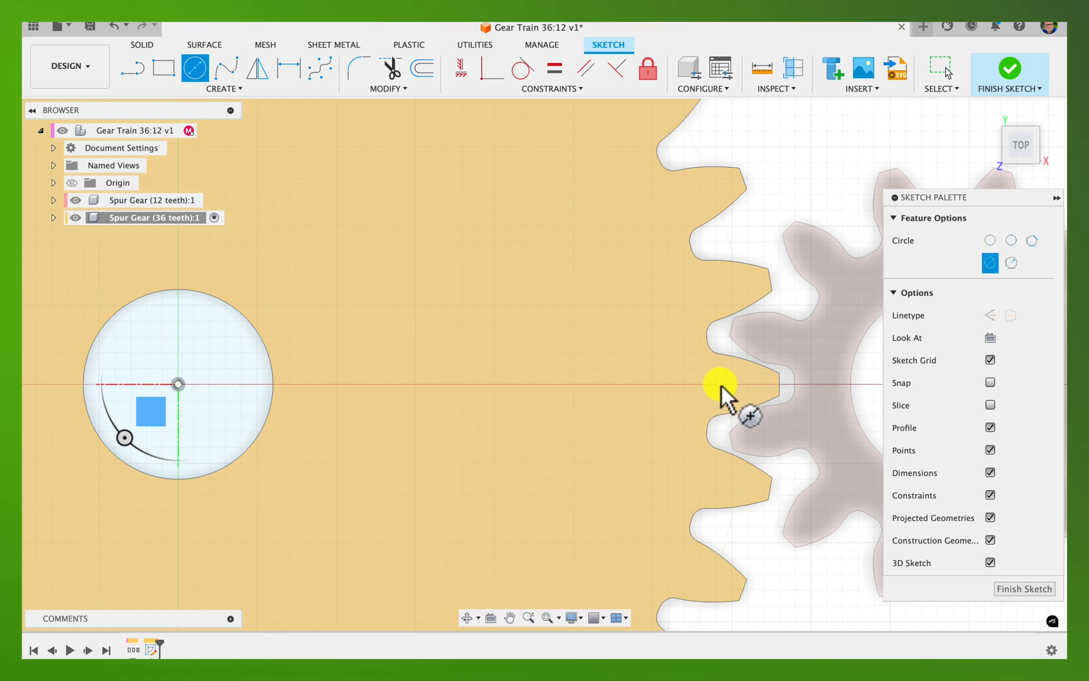
scroll(721, 386, right, 2)
scroll(723, 386, right, 3)
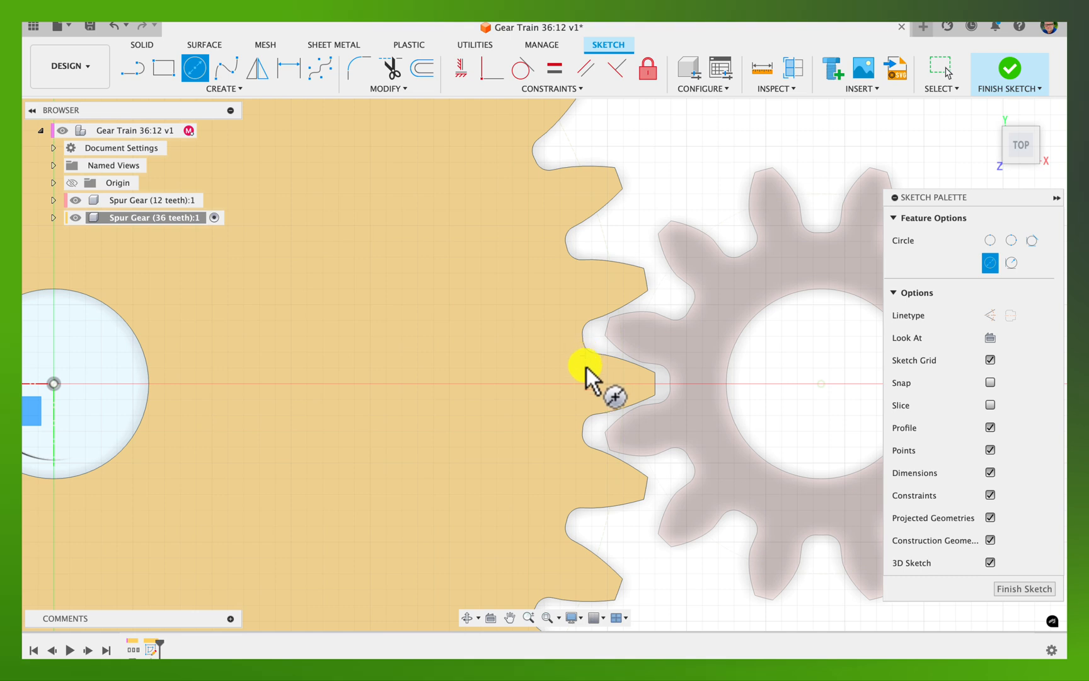
click(585, 384)
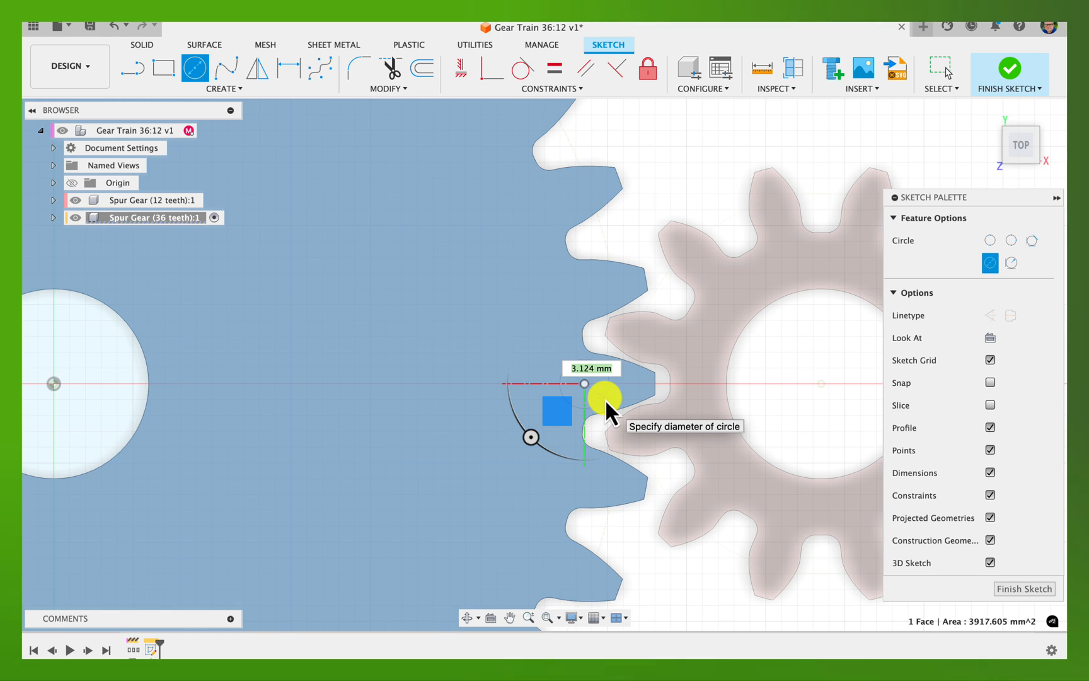
text(2.5)
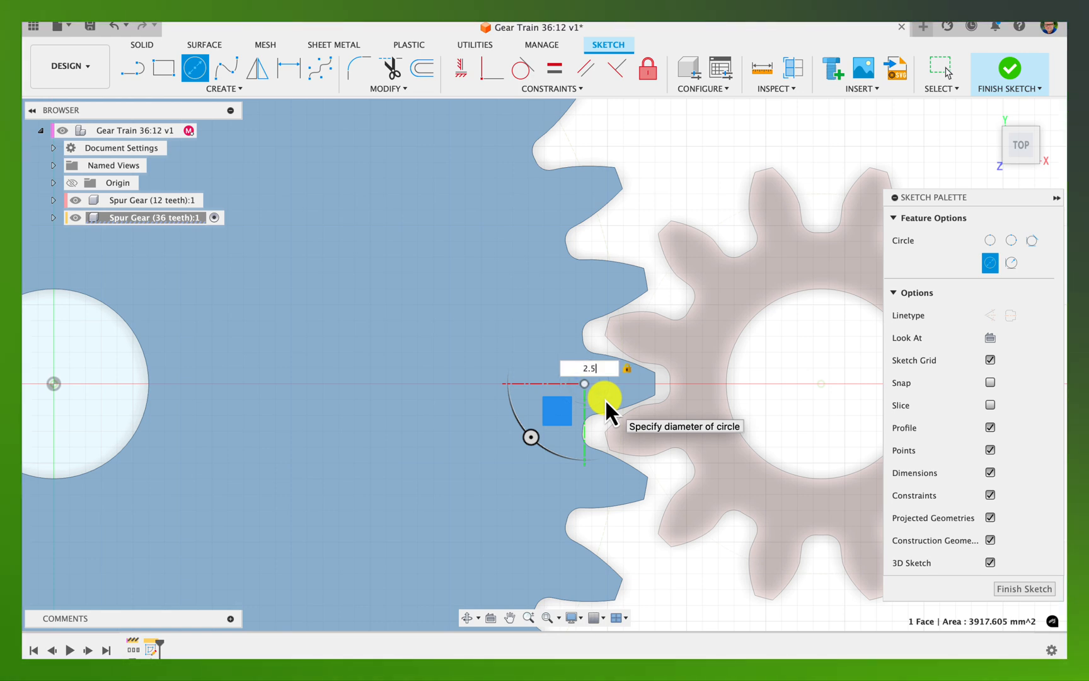
key(Return)
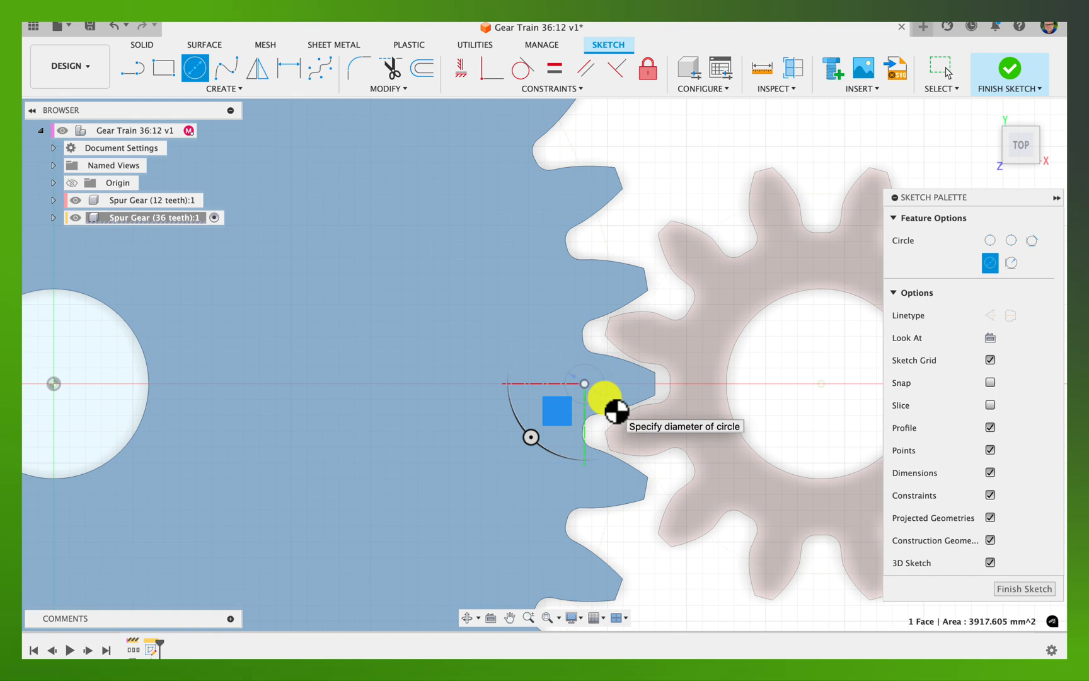
key(Escape)
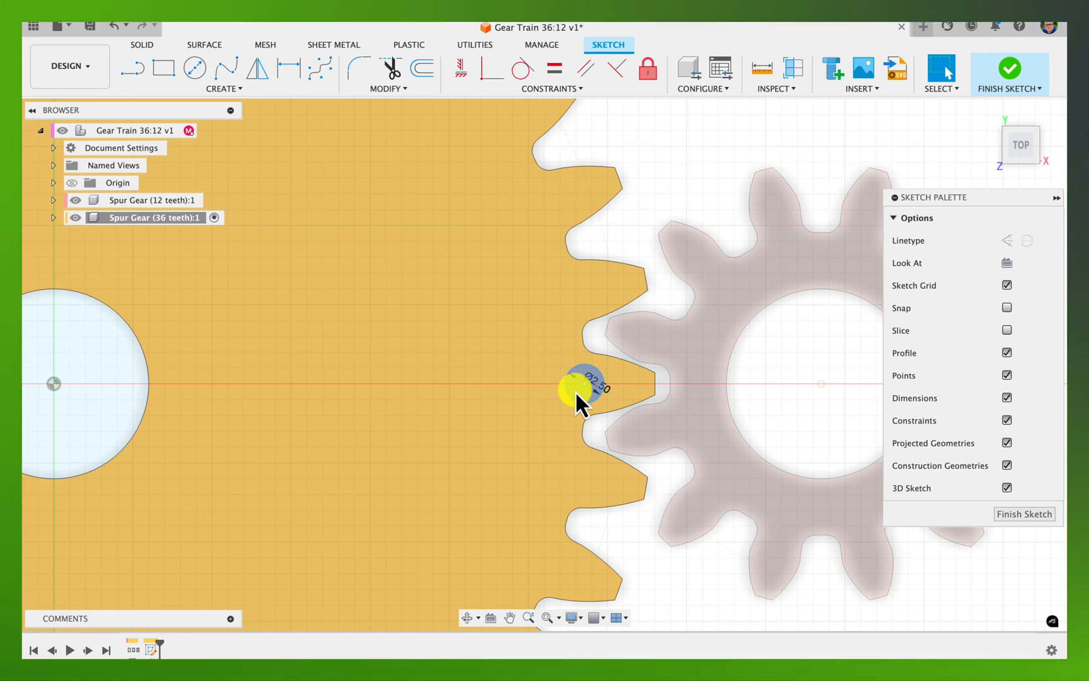
- Extrude the 2.5 mm circle on the 36-tooth gear by -10 mm as a cut to make the marker hole
click(575, 391)
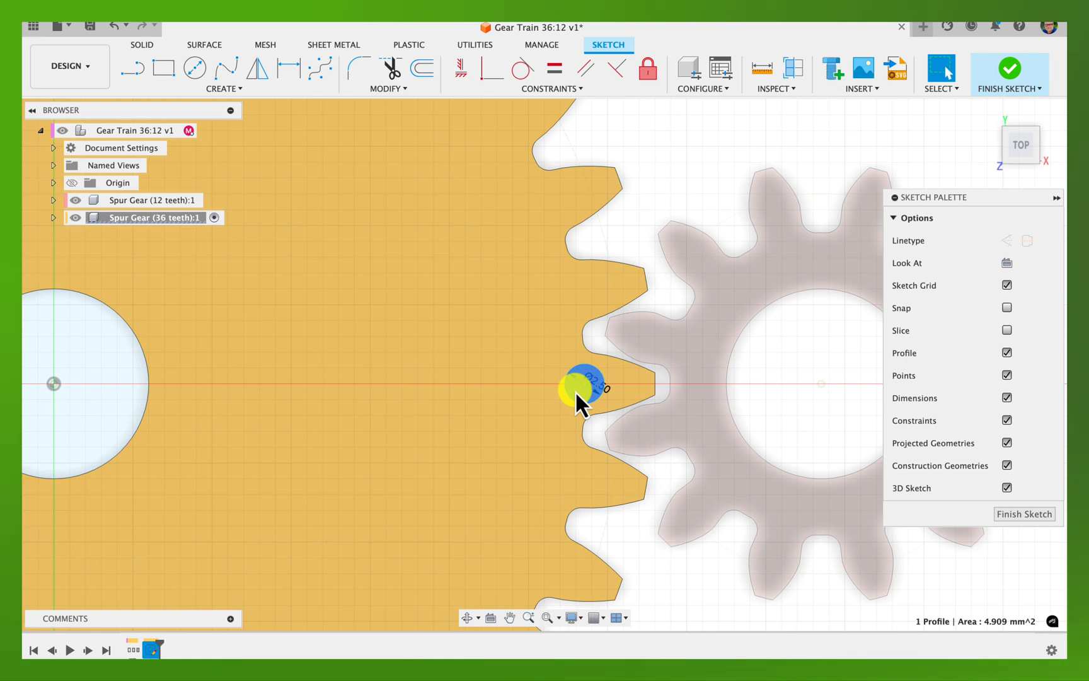
key(e)
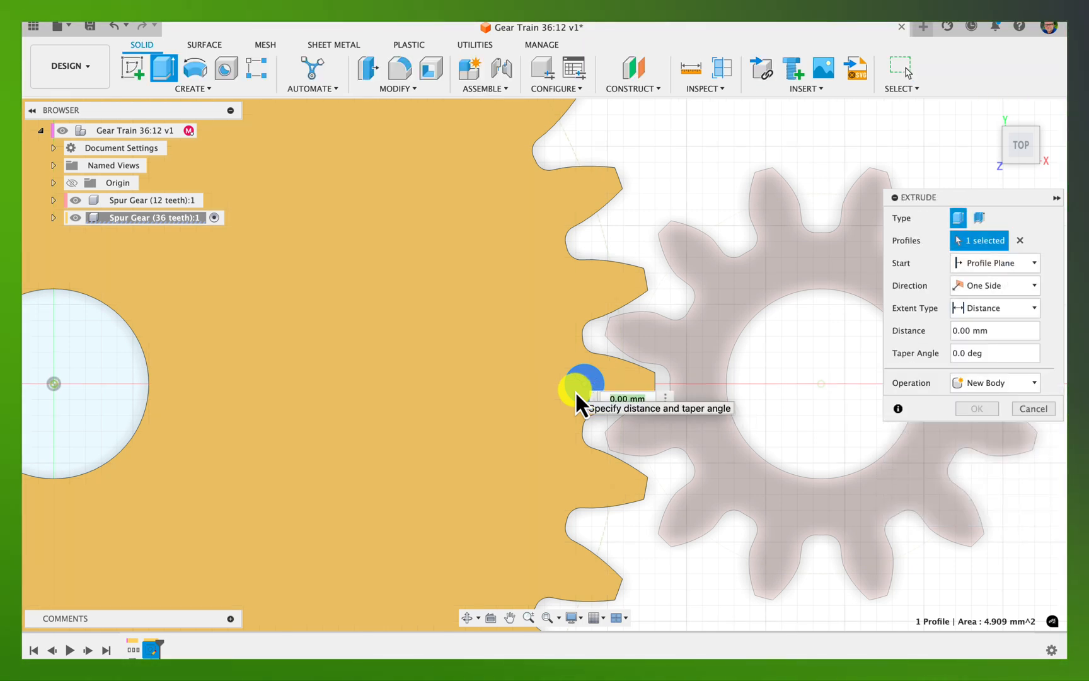
text(-10)
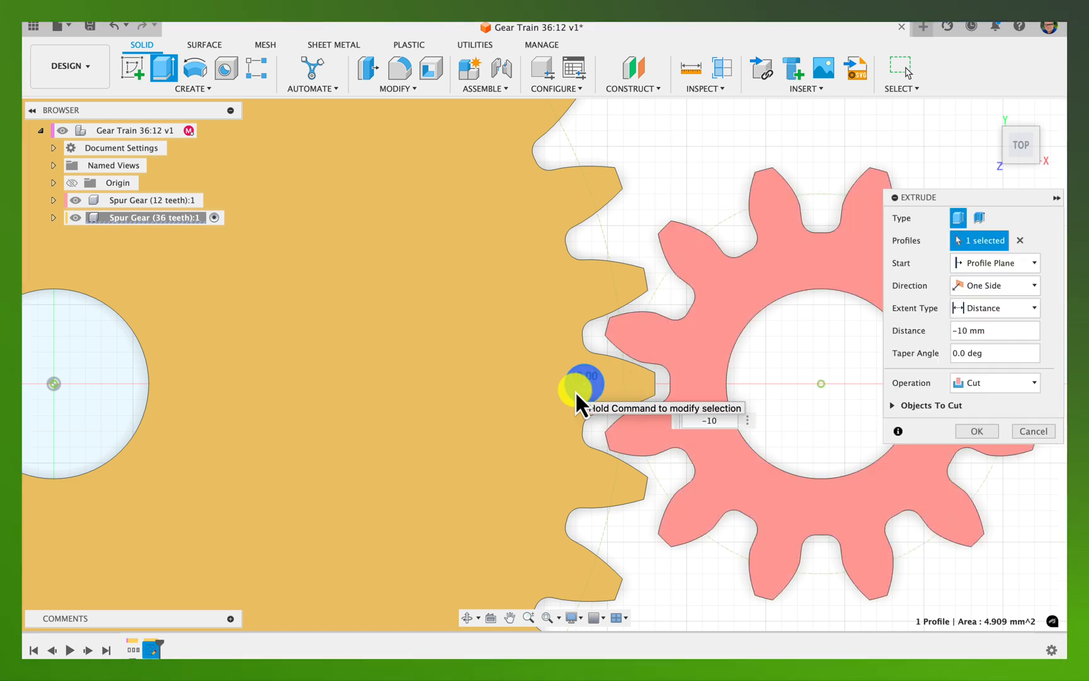
key(Return)
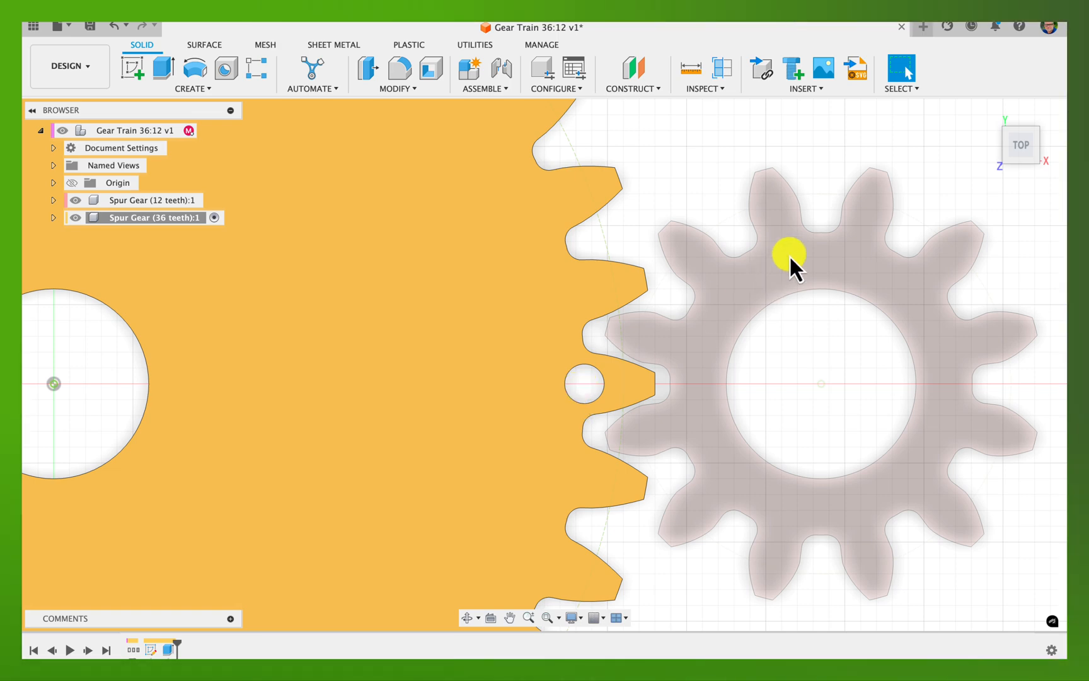
- Inspect the cut hole in the large gear, return to a top view, and activate the 12-tooth spur gear component
click(988, 111)
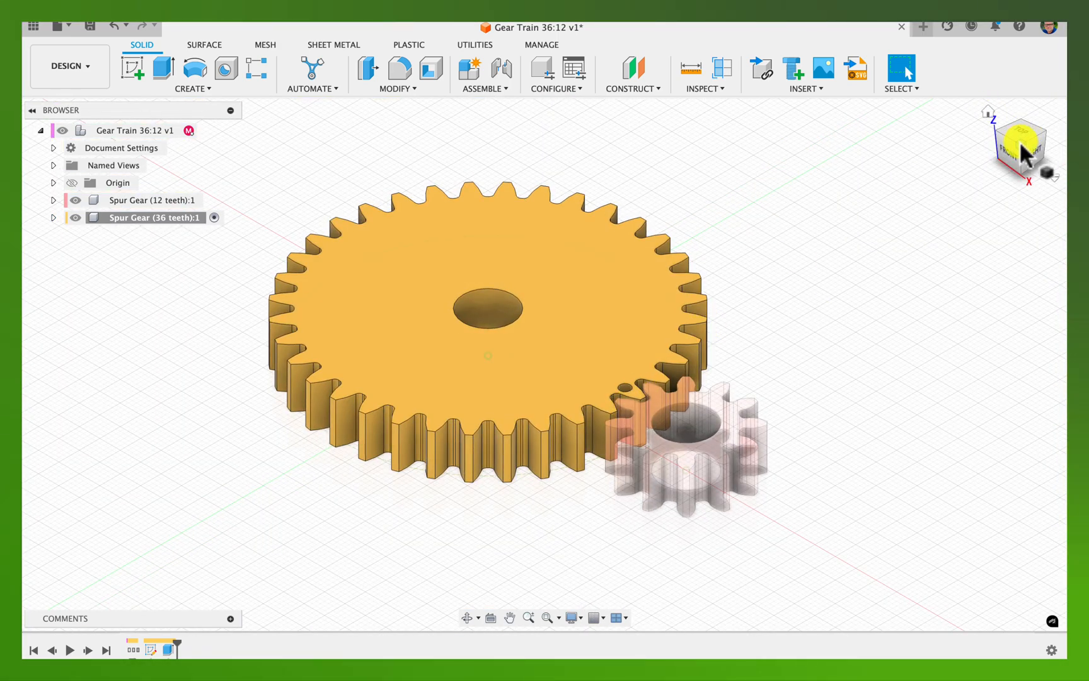
drag(1024, 148, 1065, 184)
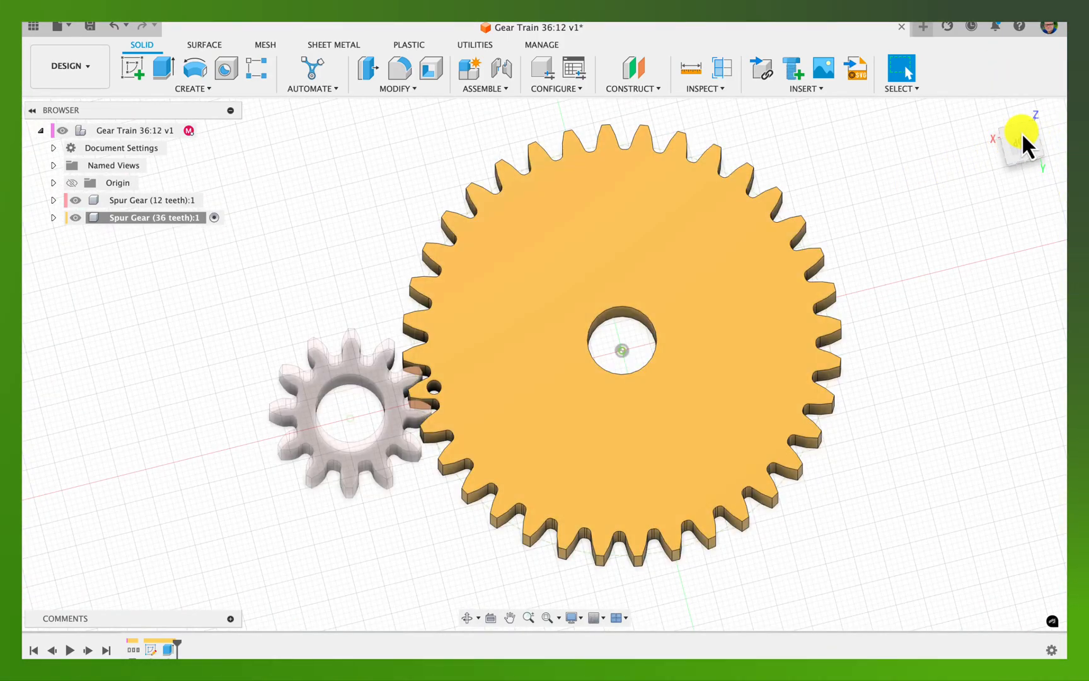
click(988, 112)
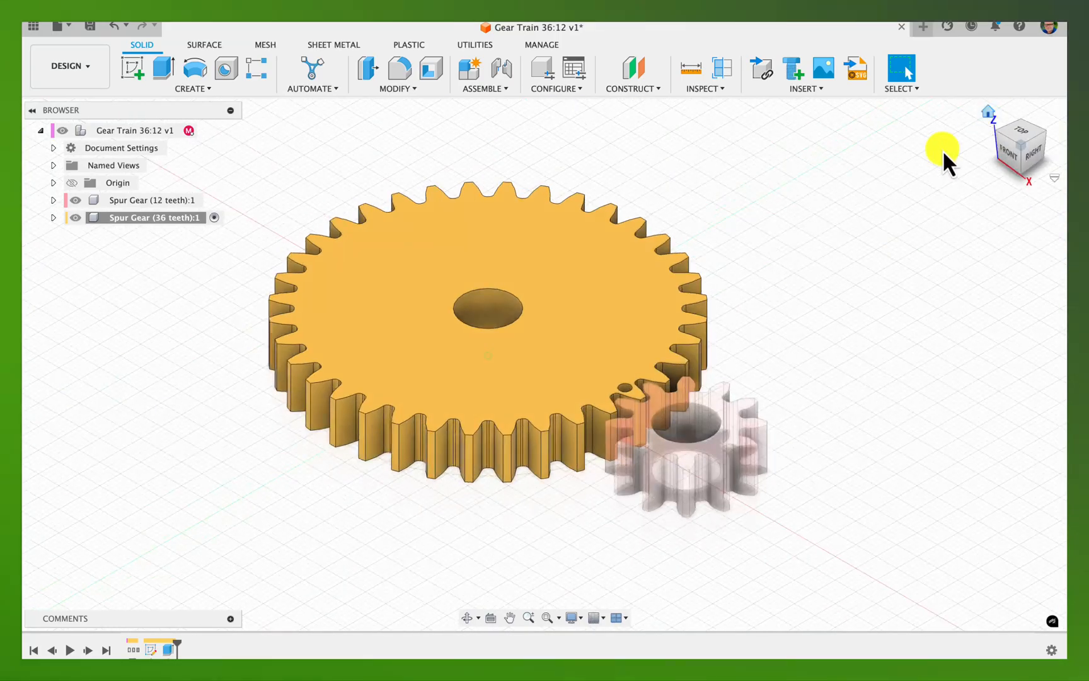
click(1018, 133)
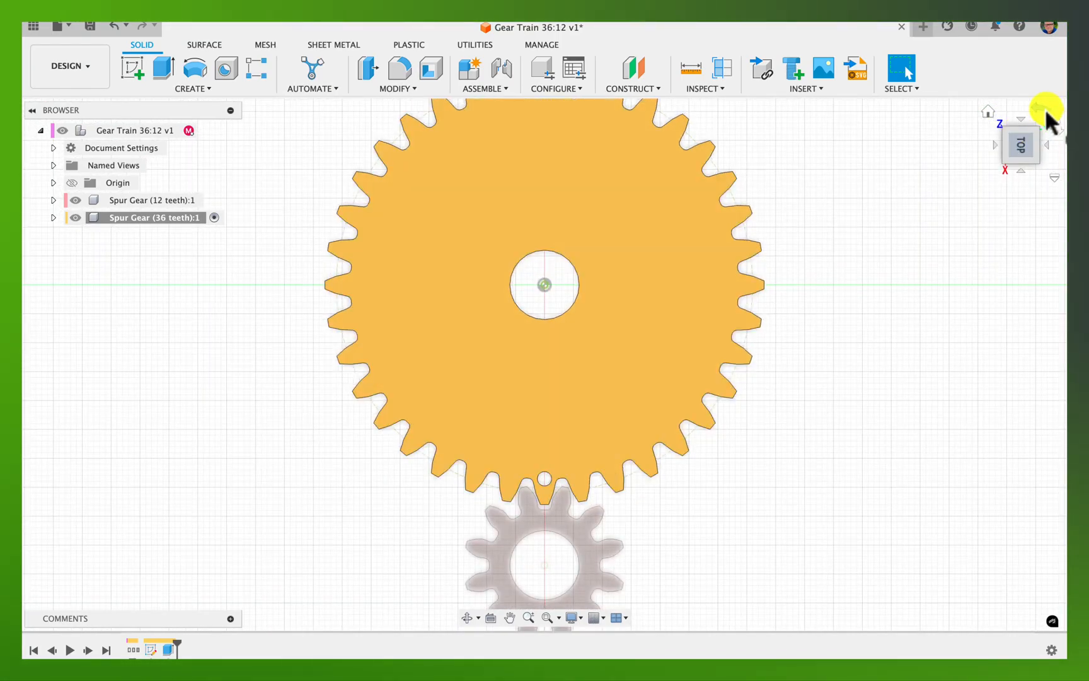
click(1045, 108)
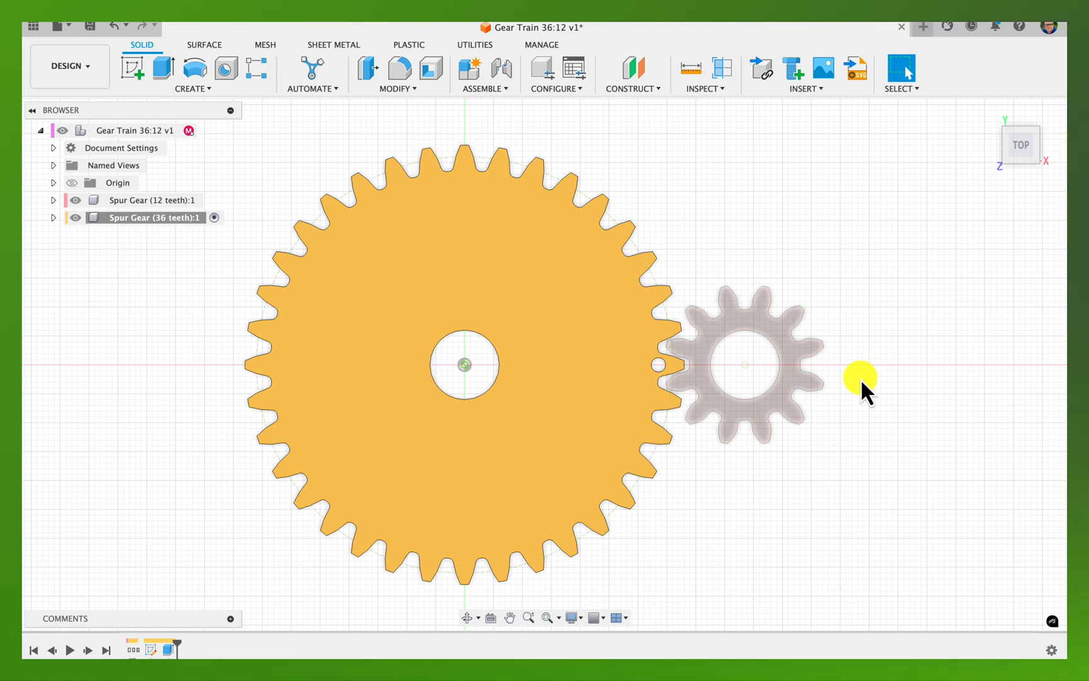
scroll(862, 378, up, 5)
scroll(861, 378, right, 10)
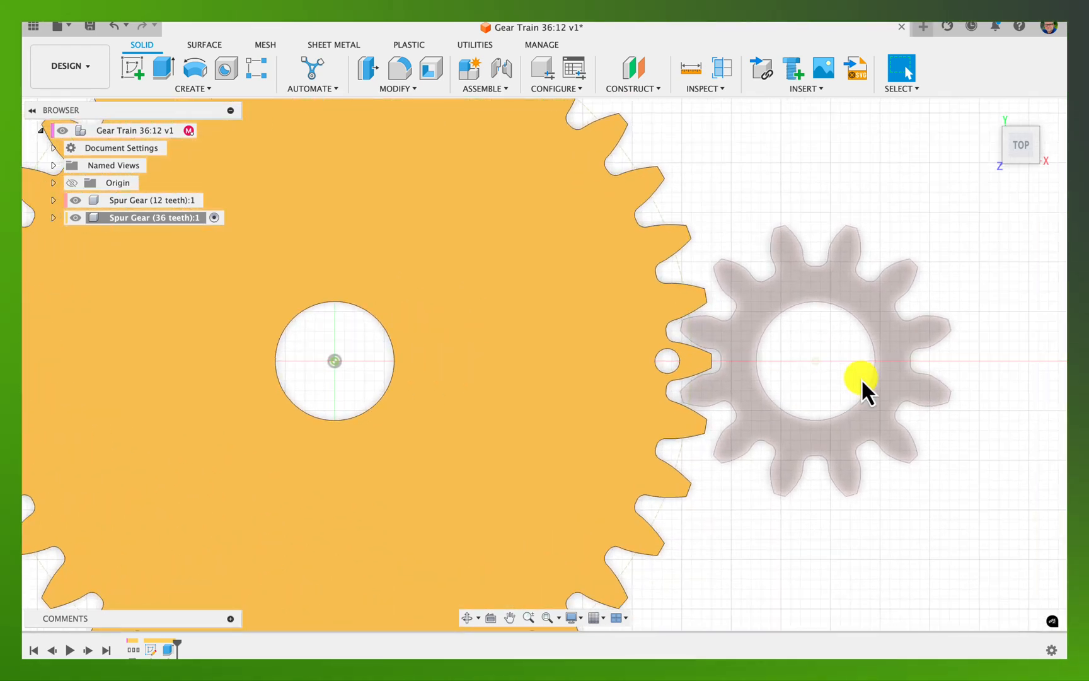
scroll(861, 377, right, 1)
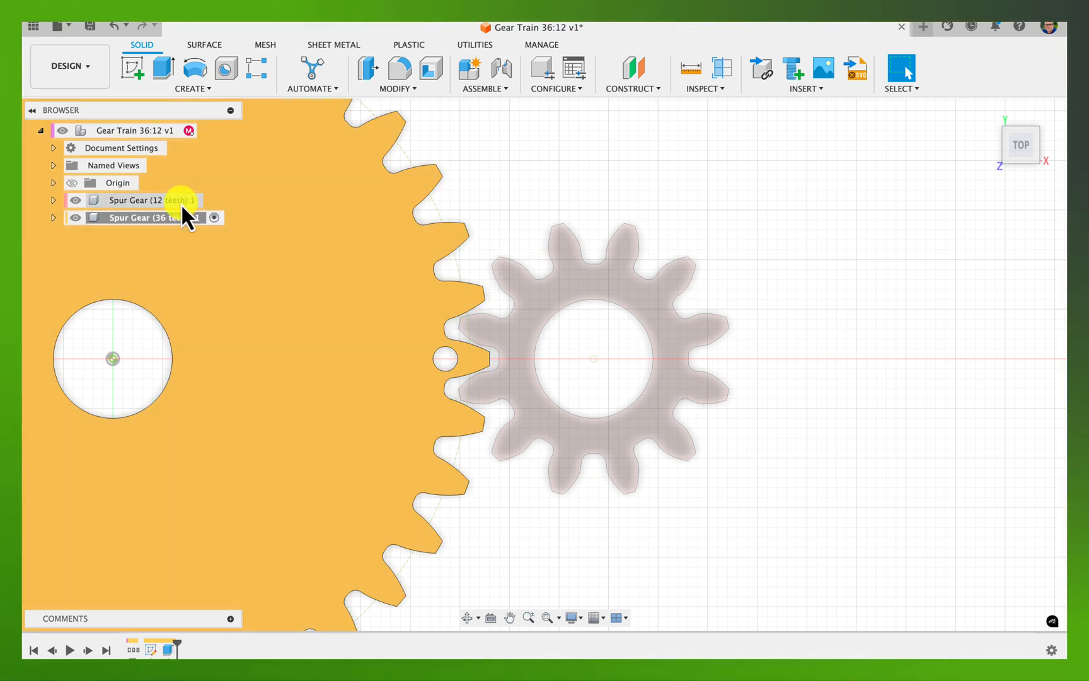
click(209, 200)
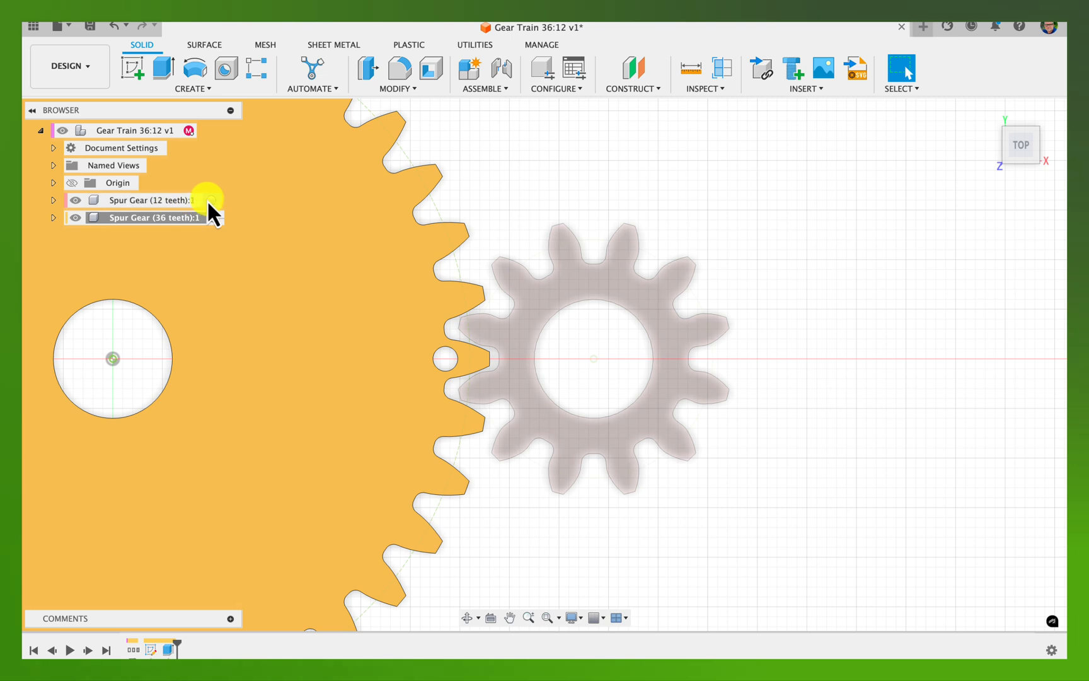
click(211, 200)
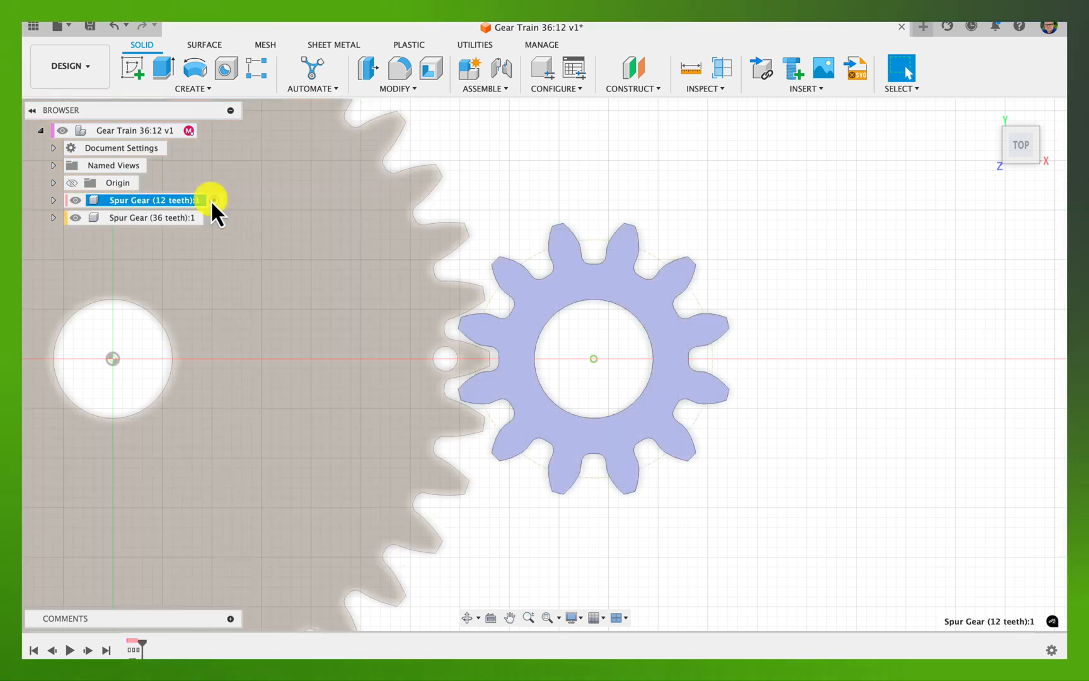
click(750, 249)
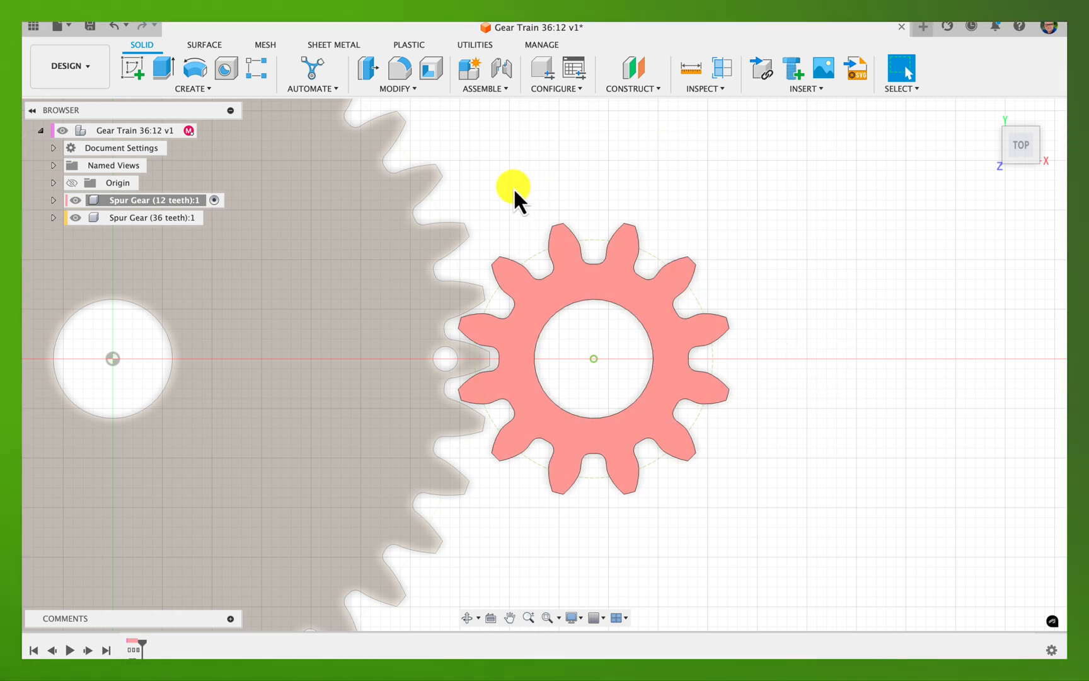
- Sketch a 2.5 mm diameter circle on the 12-tooth gear's top face, at the root between the two teeth facing the large gear's hole
key(c)
click(514, 205)
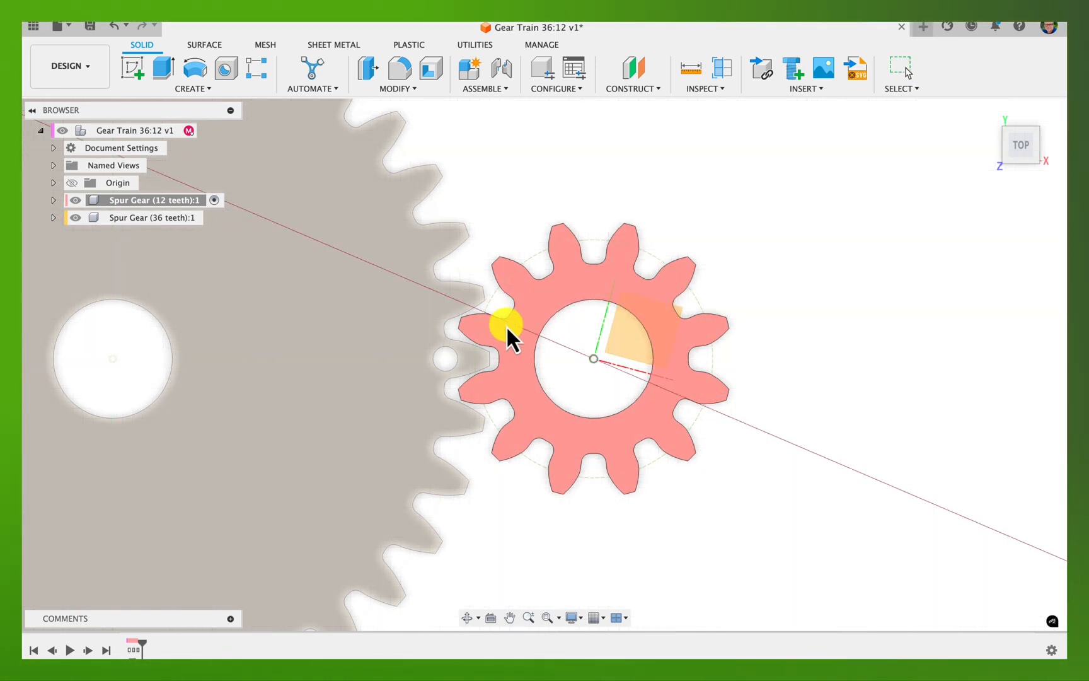
click(526, 389)
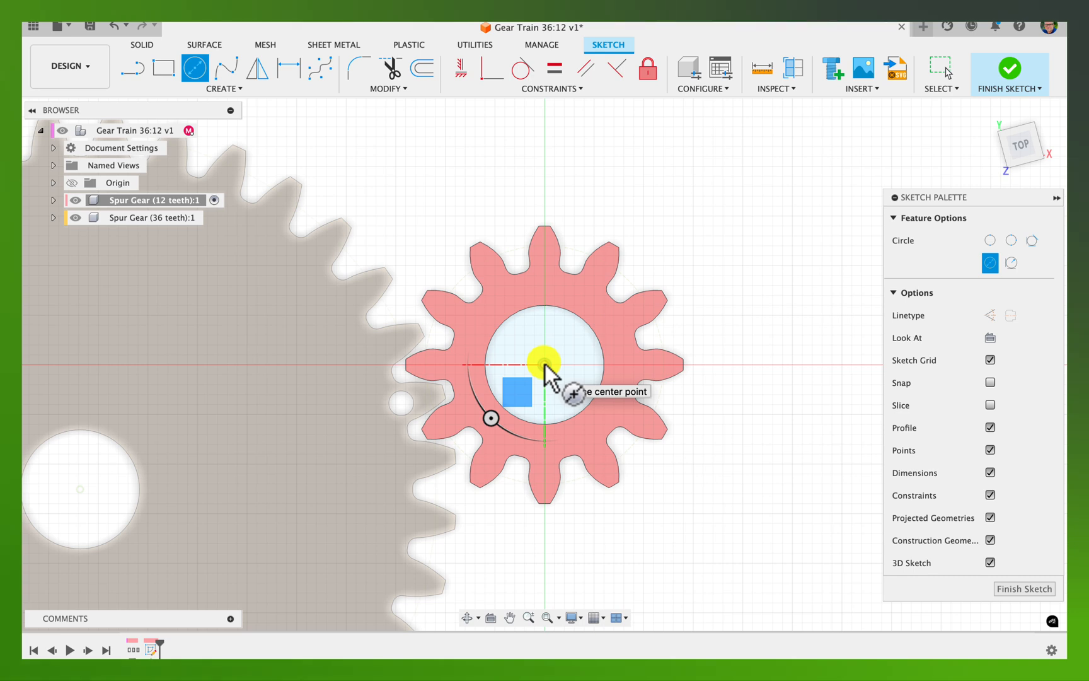
scroll(545, 364, up, 5)
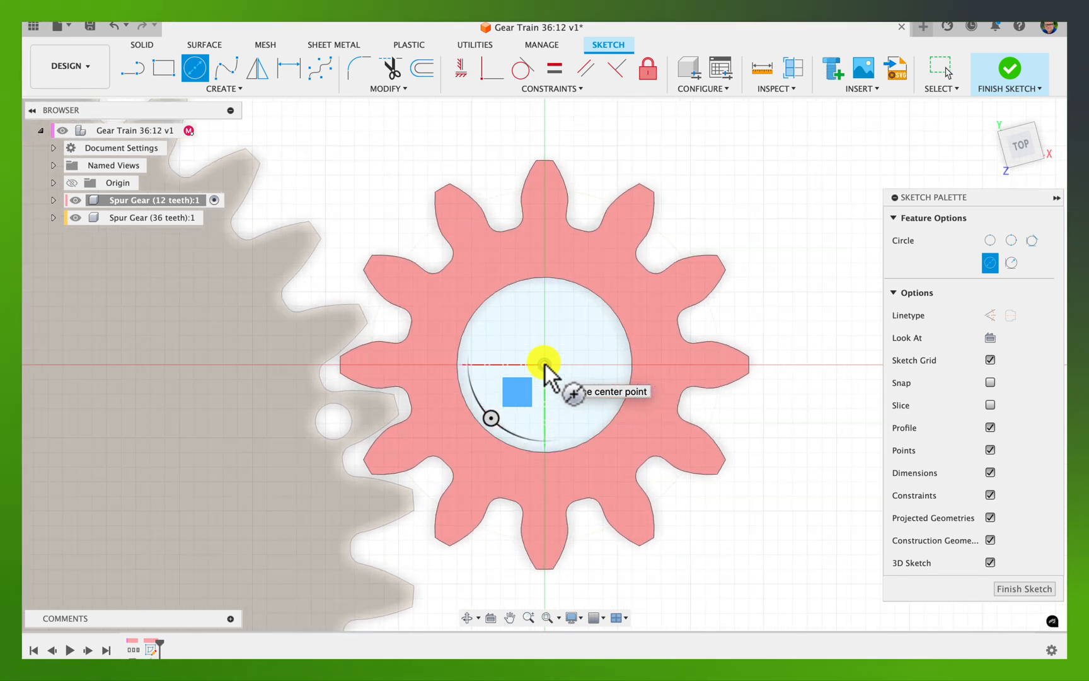
scroll(568, 346, up, 1)
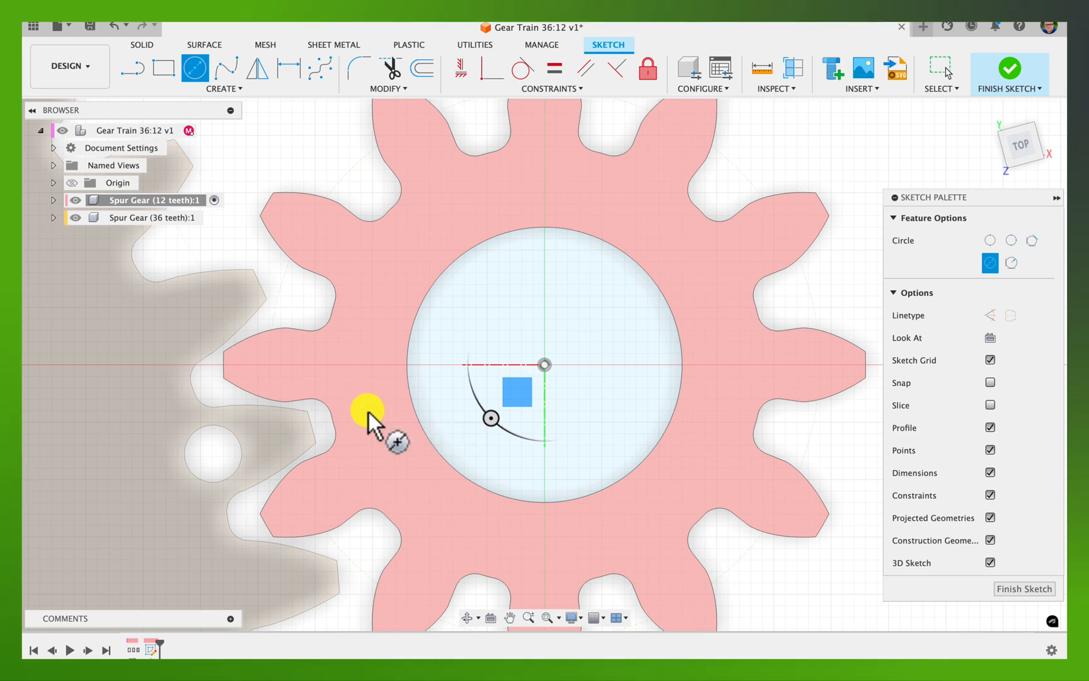
click(369, 410)
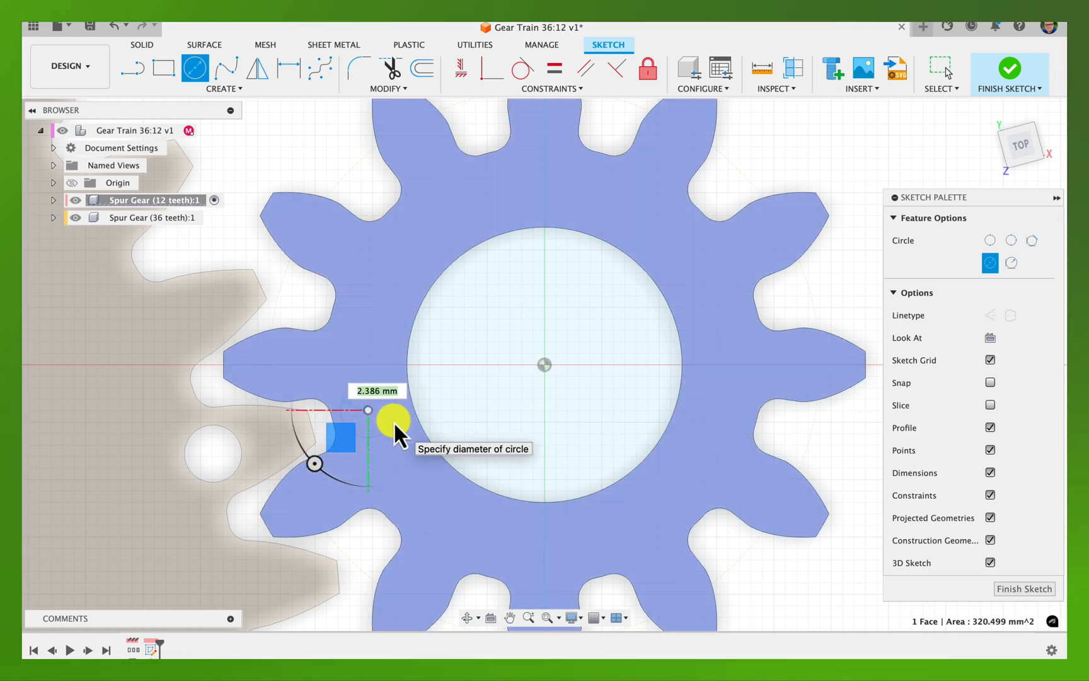
text(2.5)
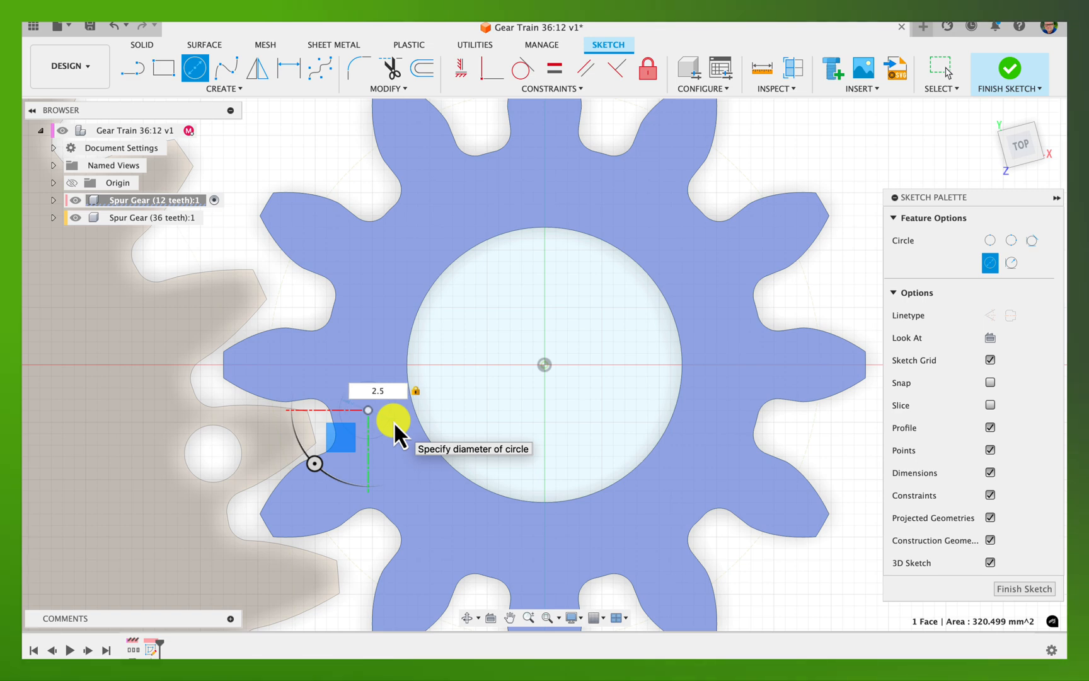
key(Return)
key(Escape)
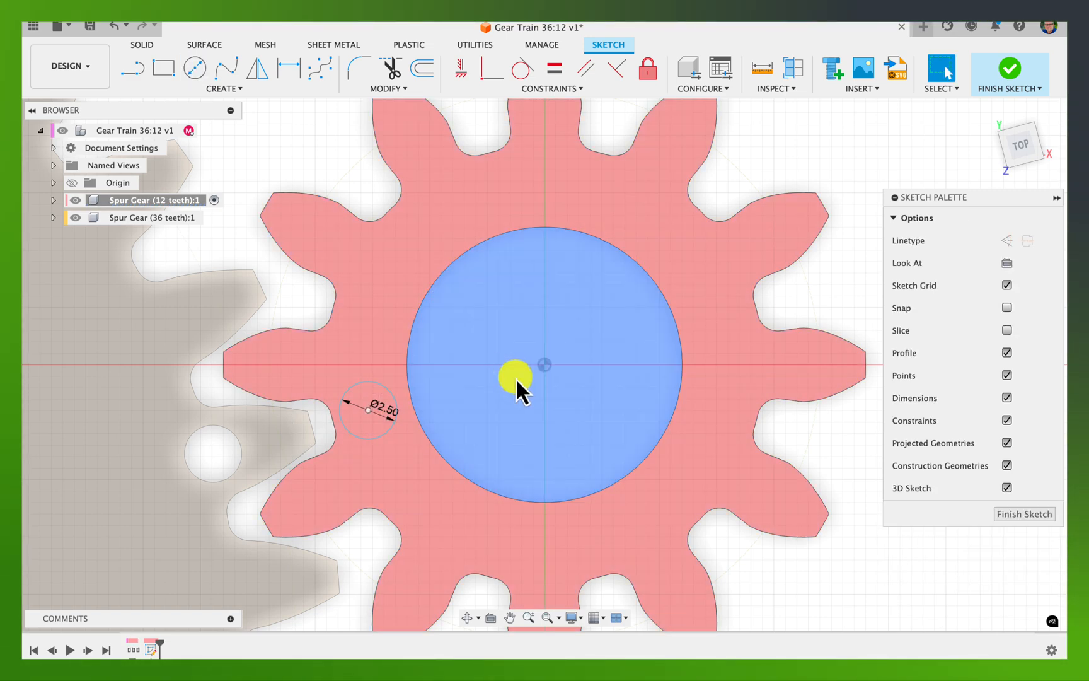
- Extrude the small gear's 2.5 mm circle by -10 mm as a cut
click(369, 399)
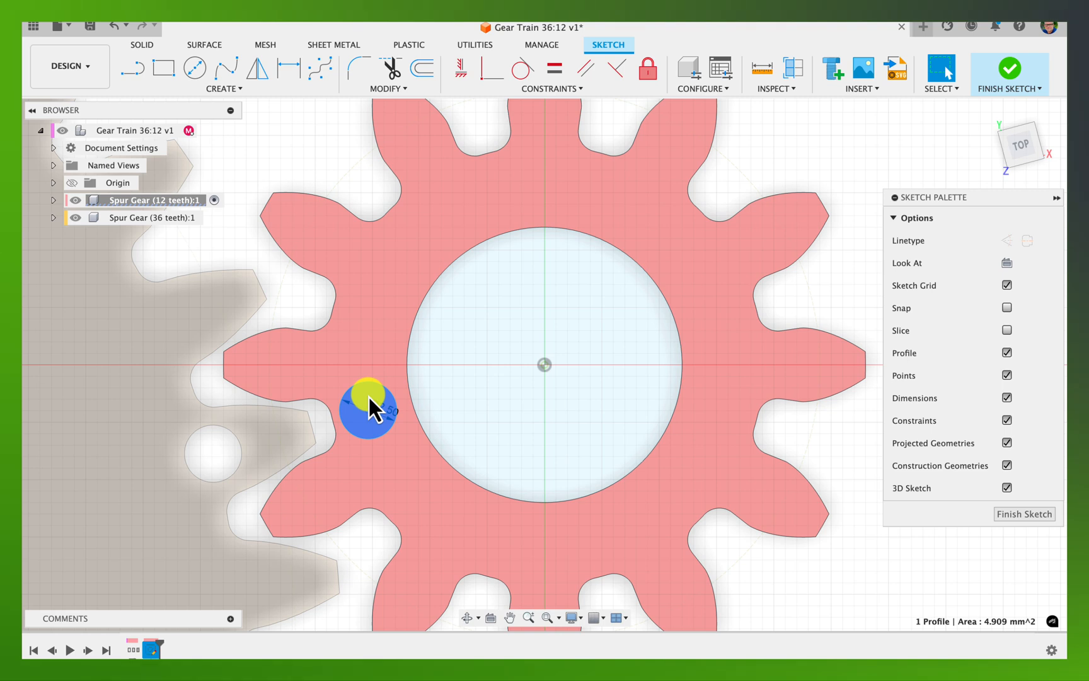
key(e)
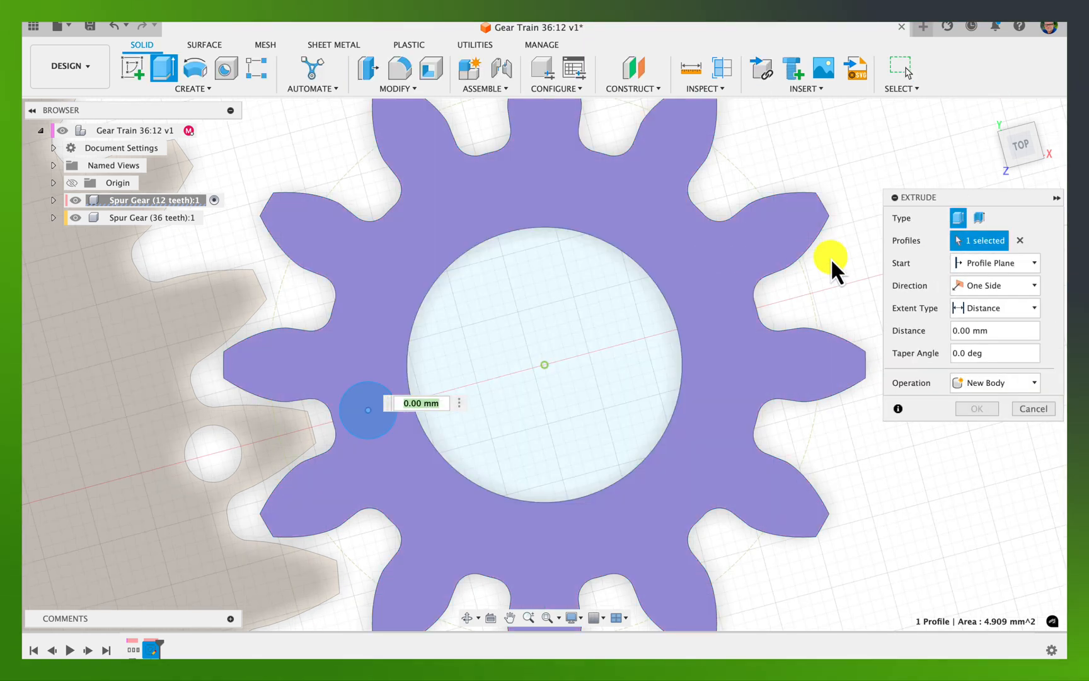
text(-10)
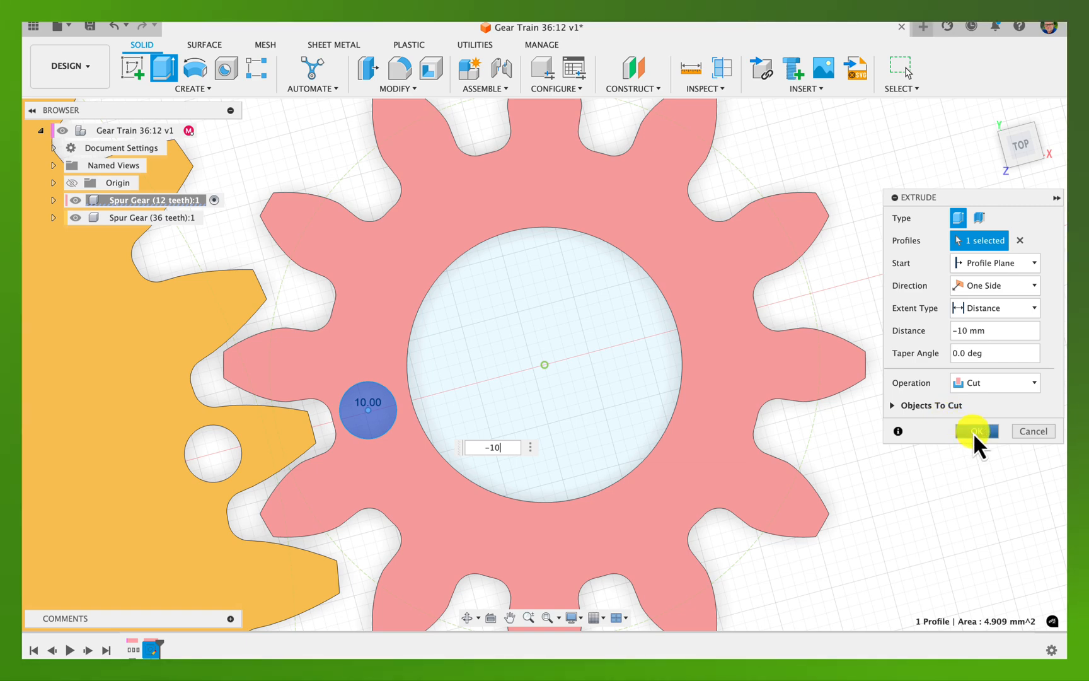
click(973, 432)
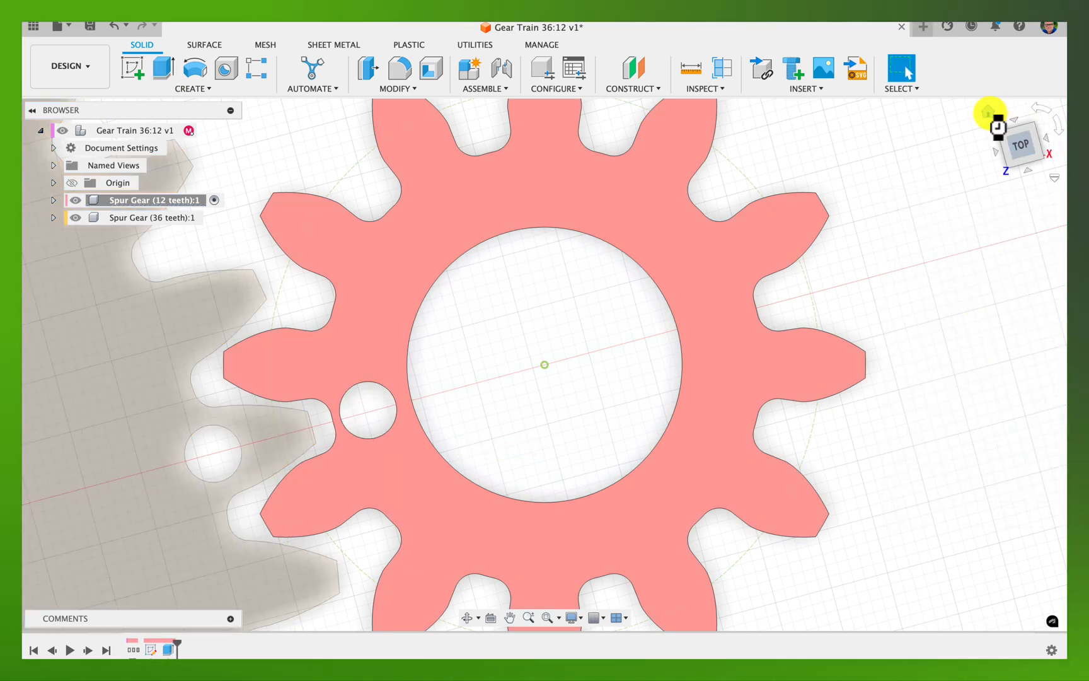
- Activate the top-level Gear Train 36:12 assembly and create an active internal standard component named Small Axle in it
click(988, 113)
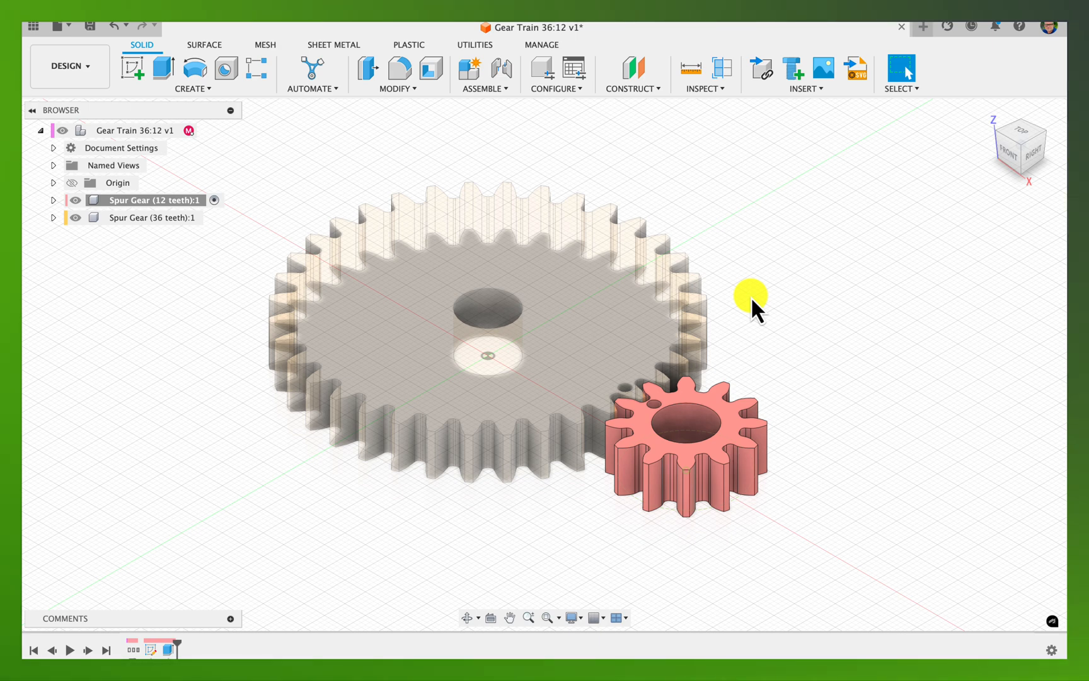
click(205, 130)
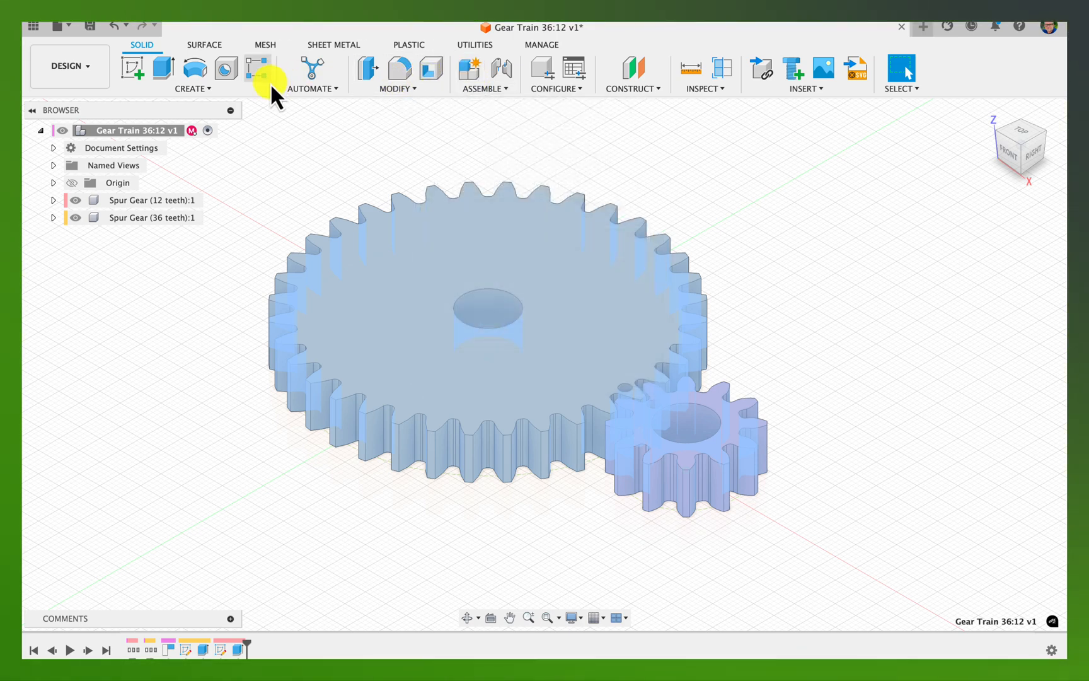
click(169, 90)
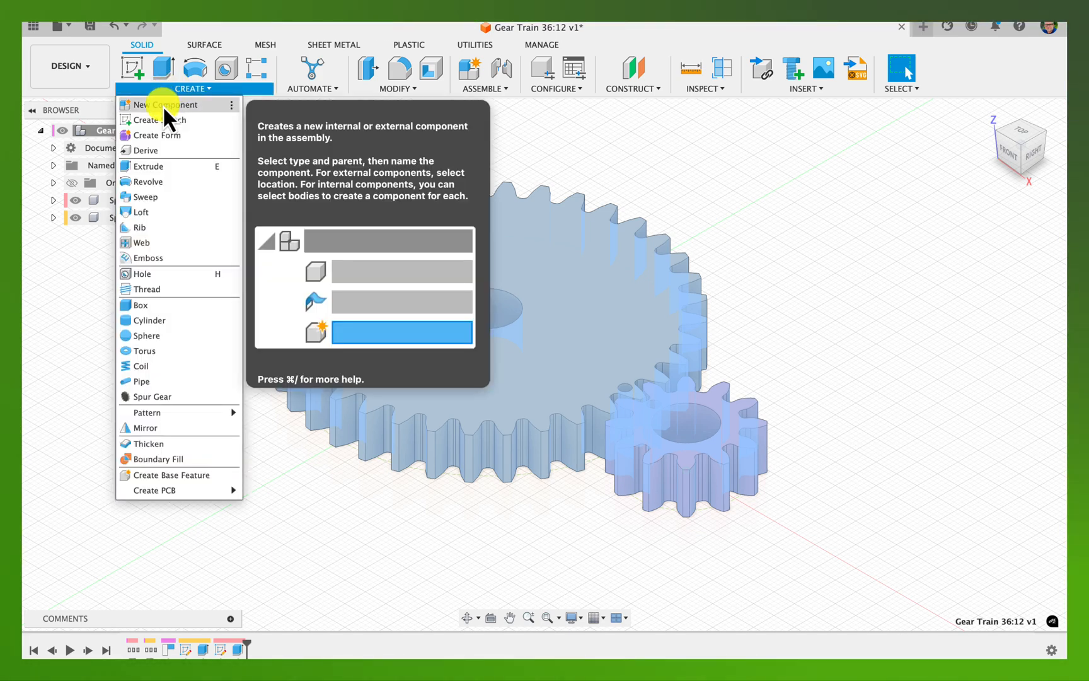
click(187, 89)
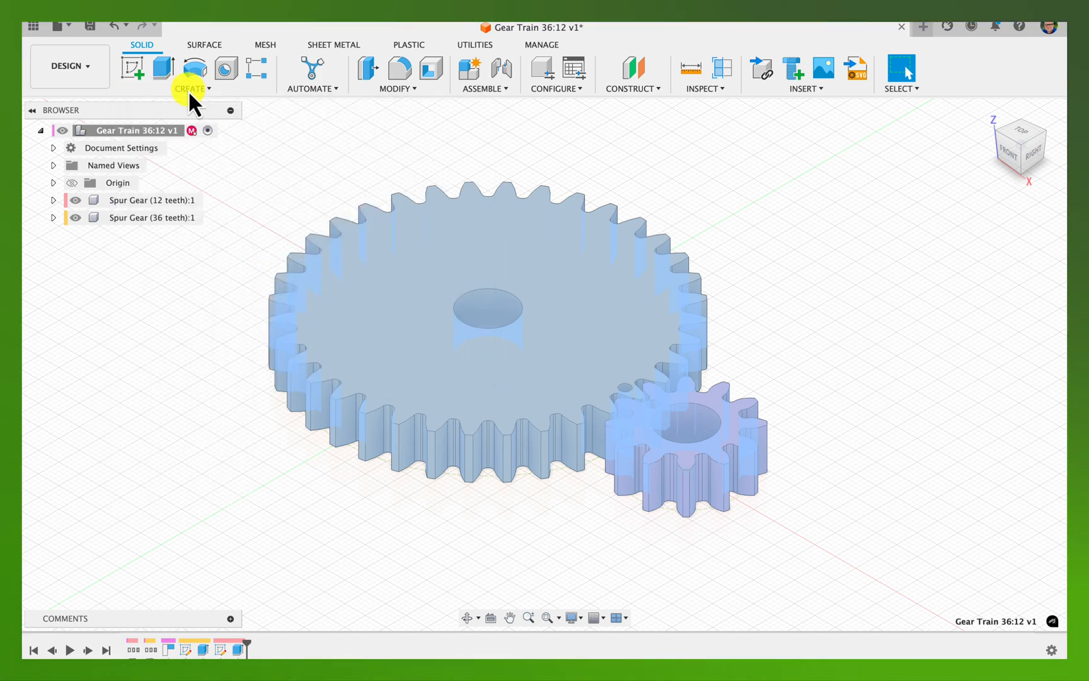
click(471, 69)
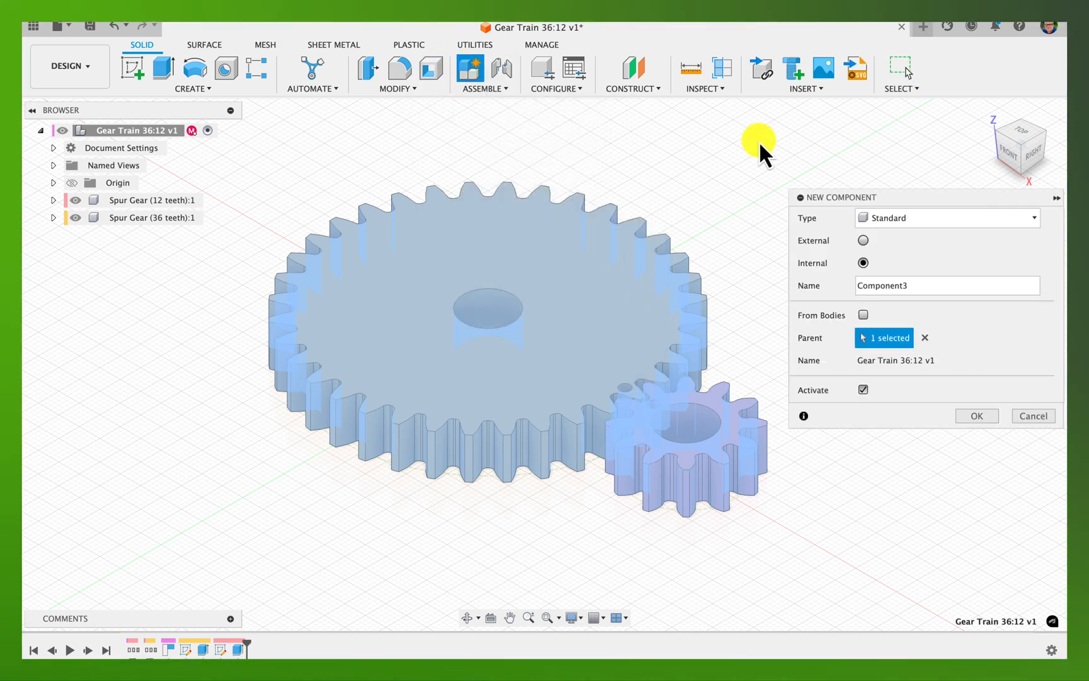
drag(937, 287, 827, 284)
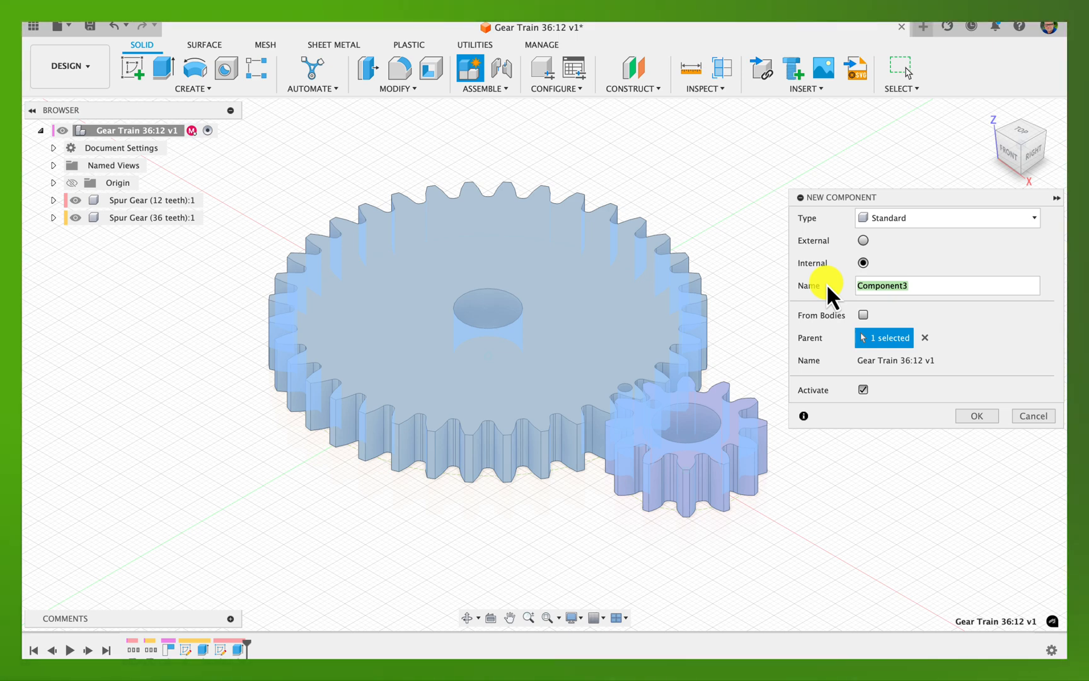
text(Small )
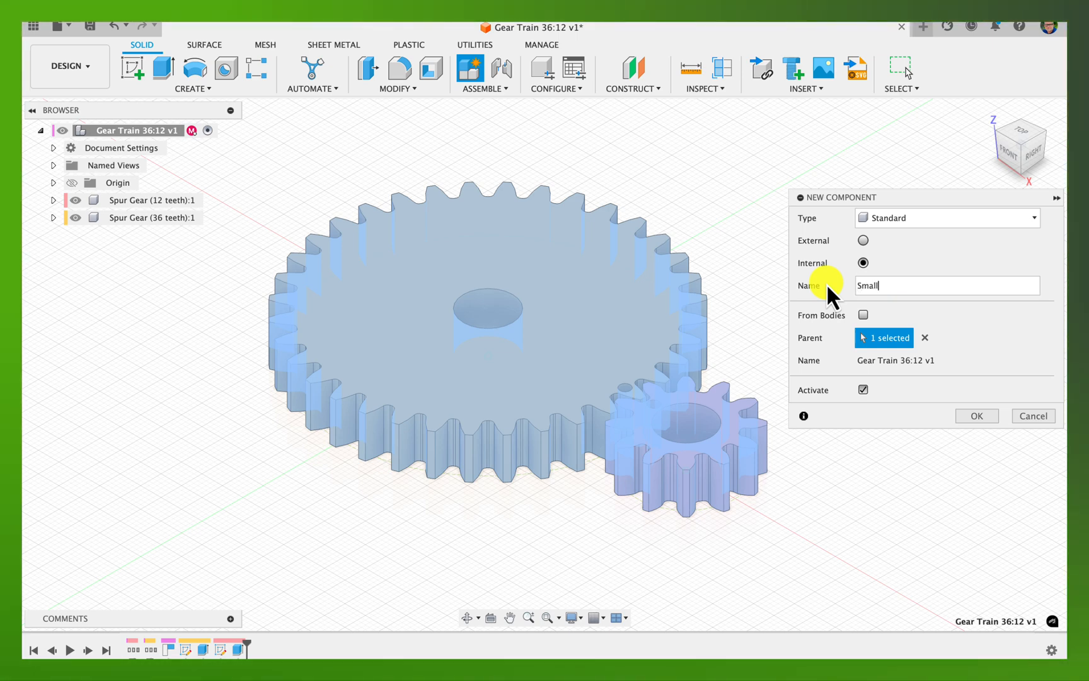
text(Axle)
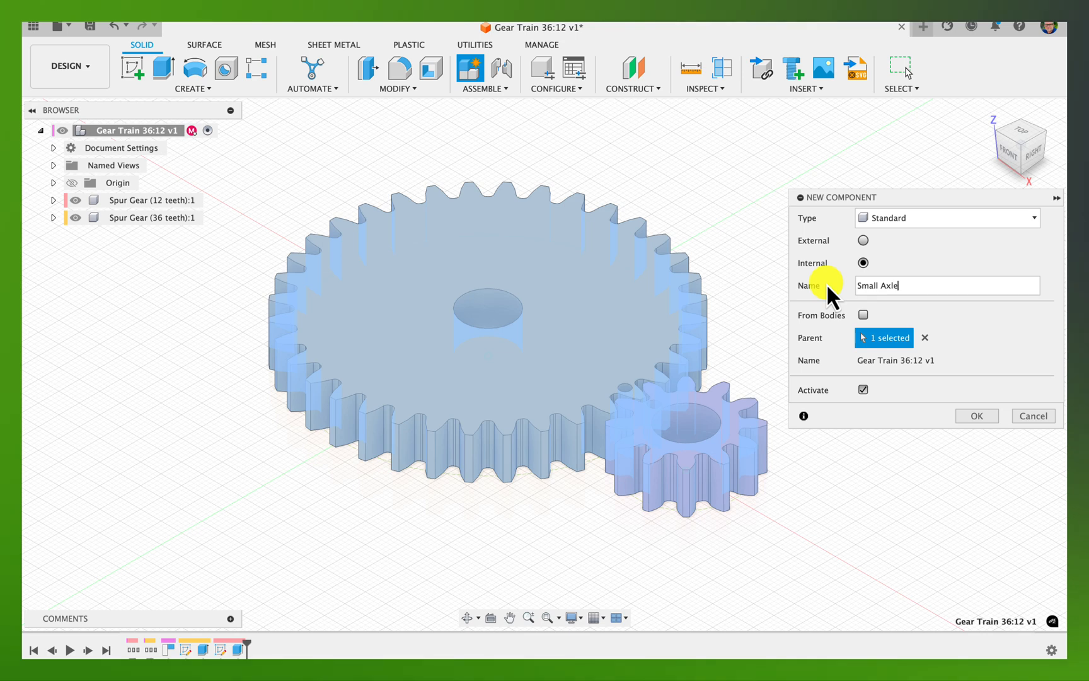
click(971, 415)
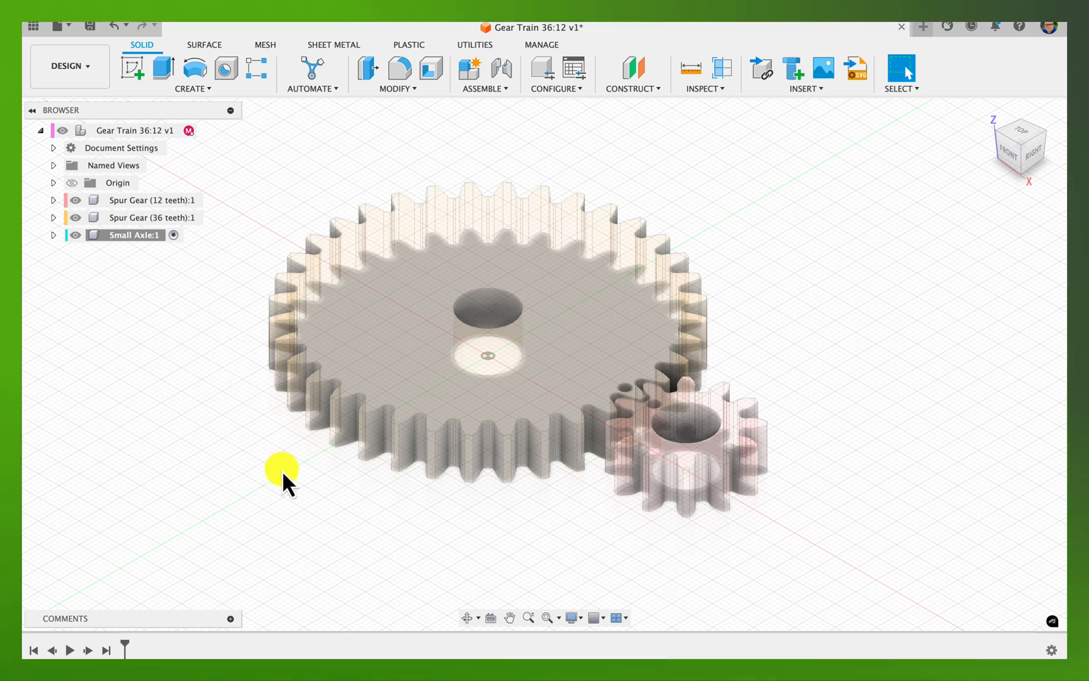
- Hide both spur gears and start a sketch for projecting geometry on the Small Axle component's XY origin plane
key(c)
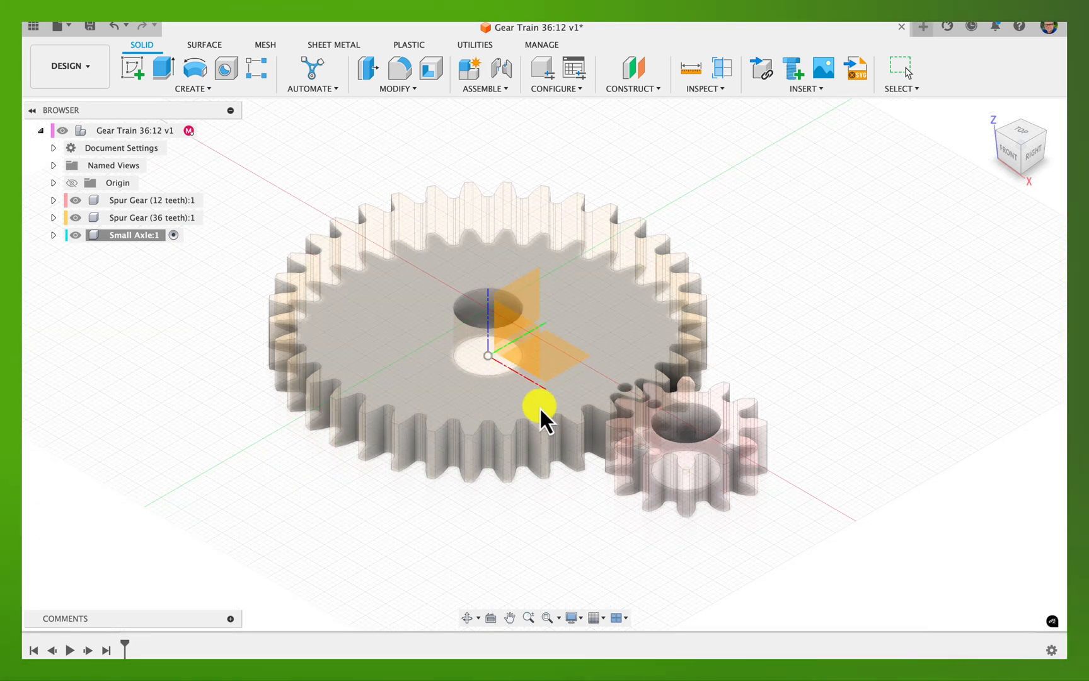
click(517, 309)
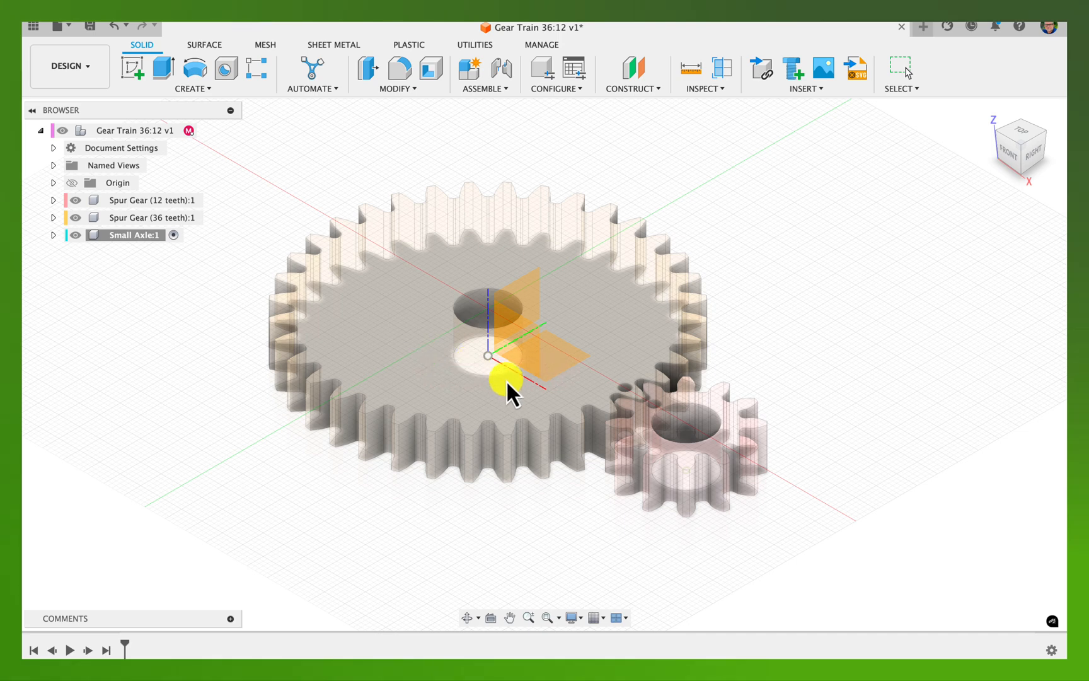
click(53, 235)
click(67, 252)
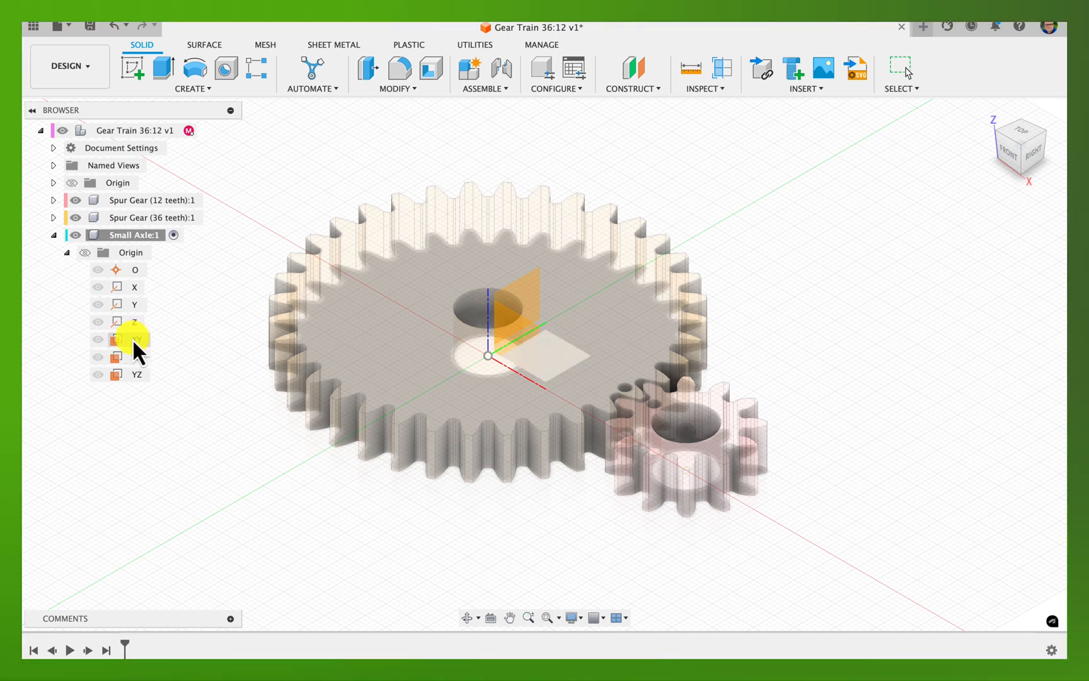
click(74, 217)
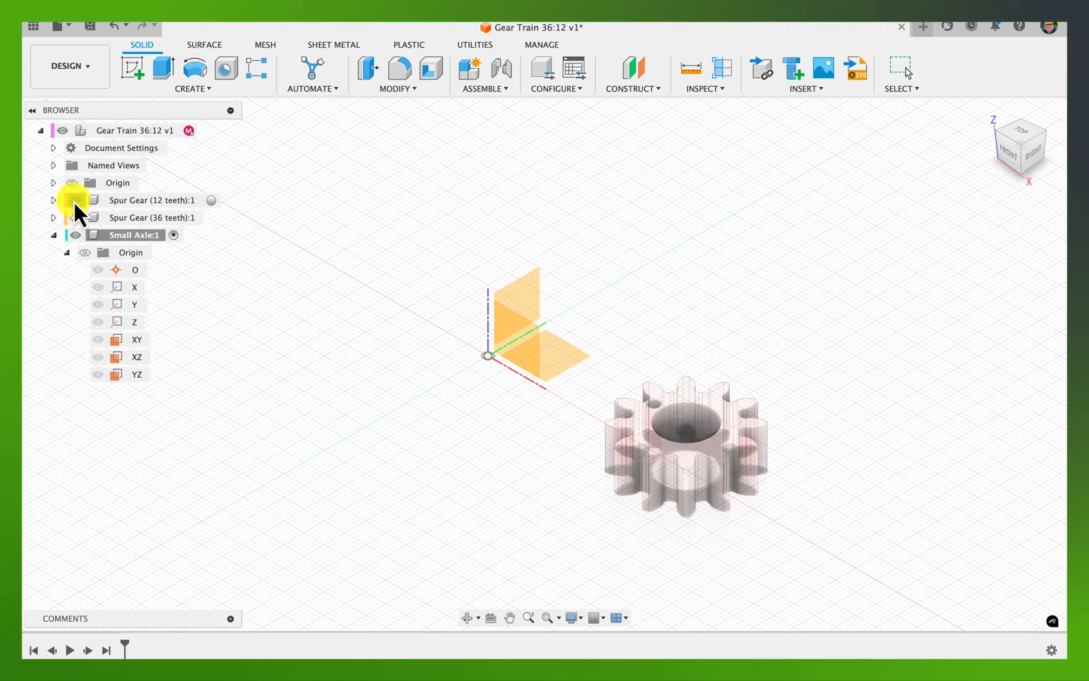
click(73, 200)
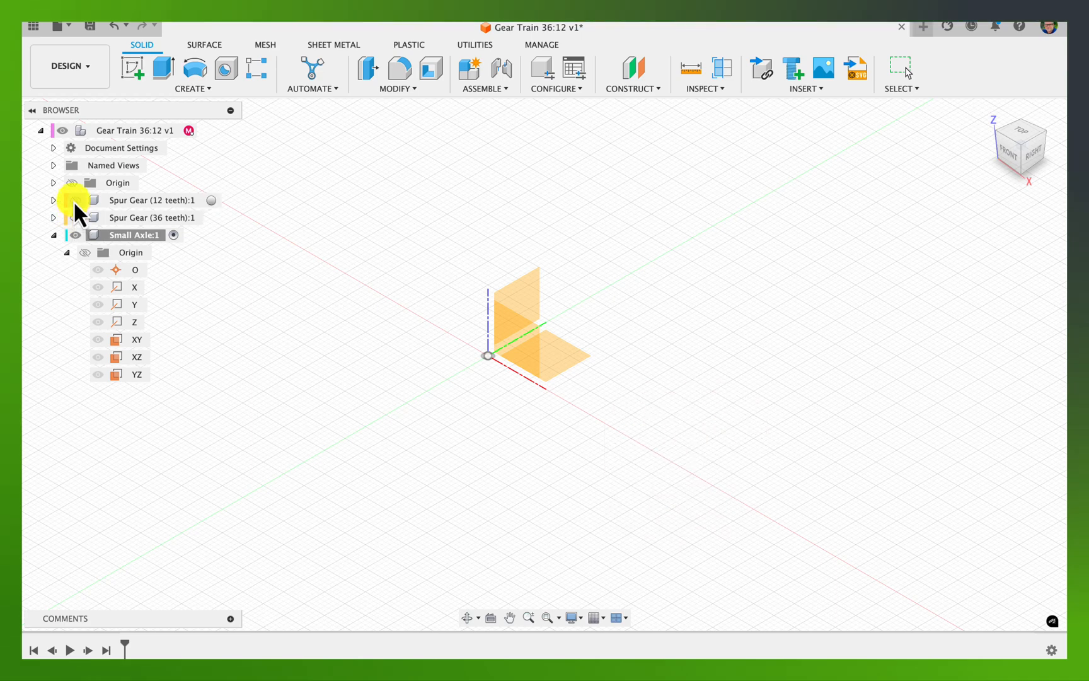
click(563, 352)
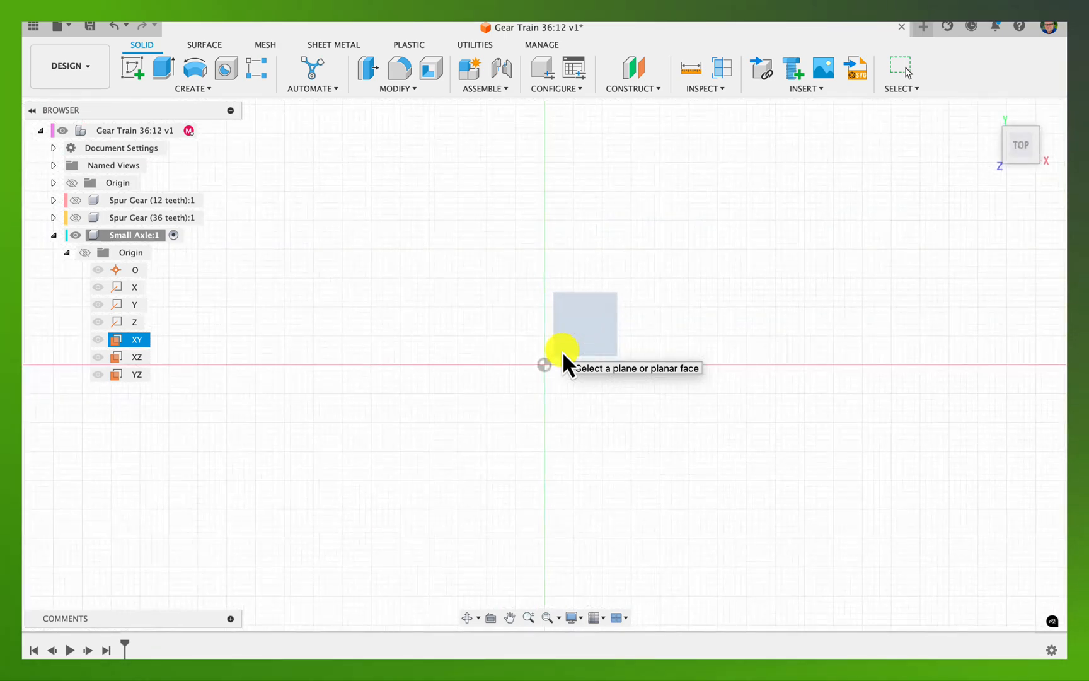
- Show both gears again and project the 12-tooth gear's bore edge into the Small Axle sketch with the projection link kept
click(76, 218)
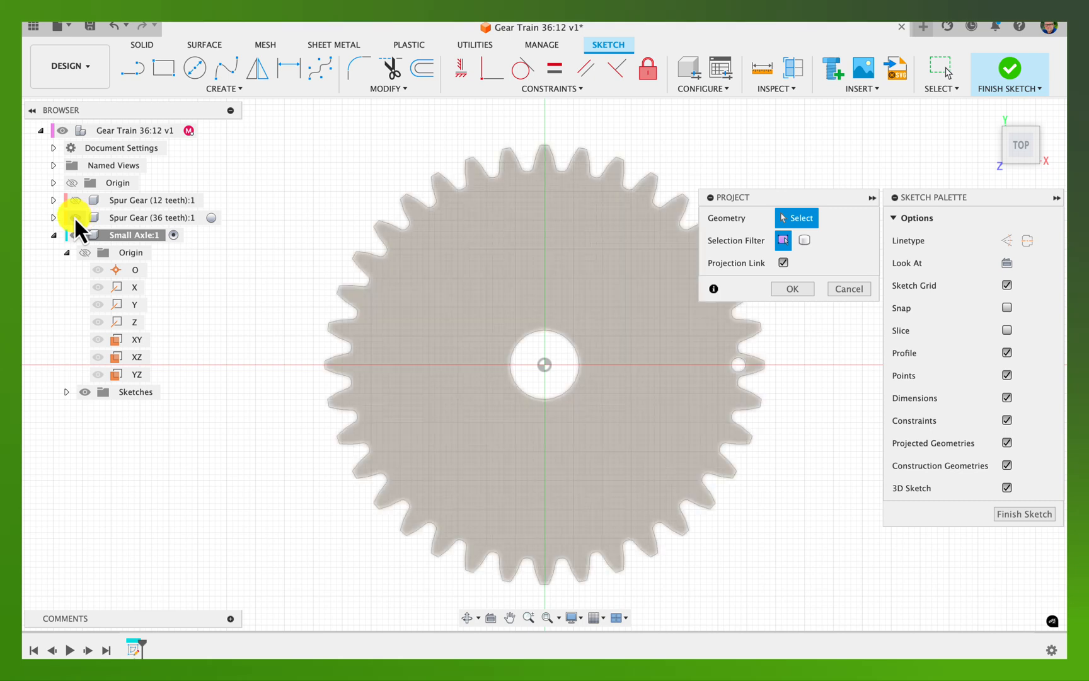
click(74, 201)
click(543, 351)
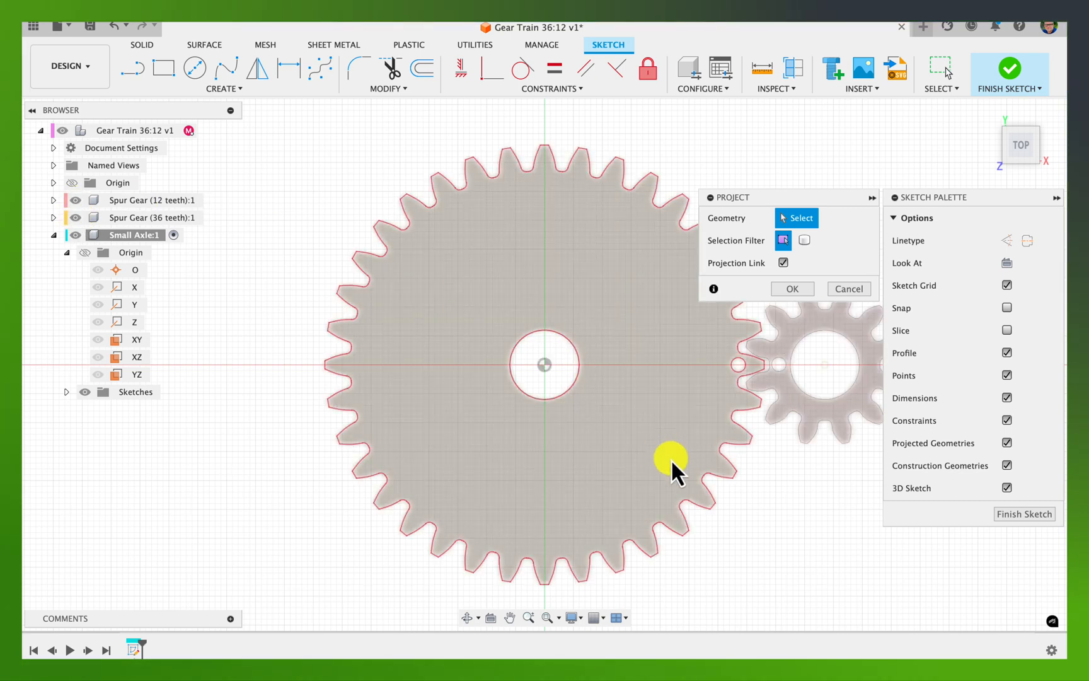
scroll(670, 459, right, 5)
scroll(670, 459, right, 1)
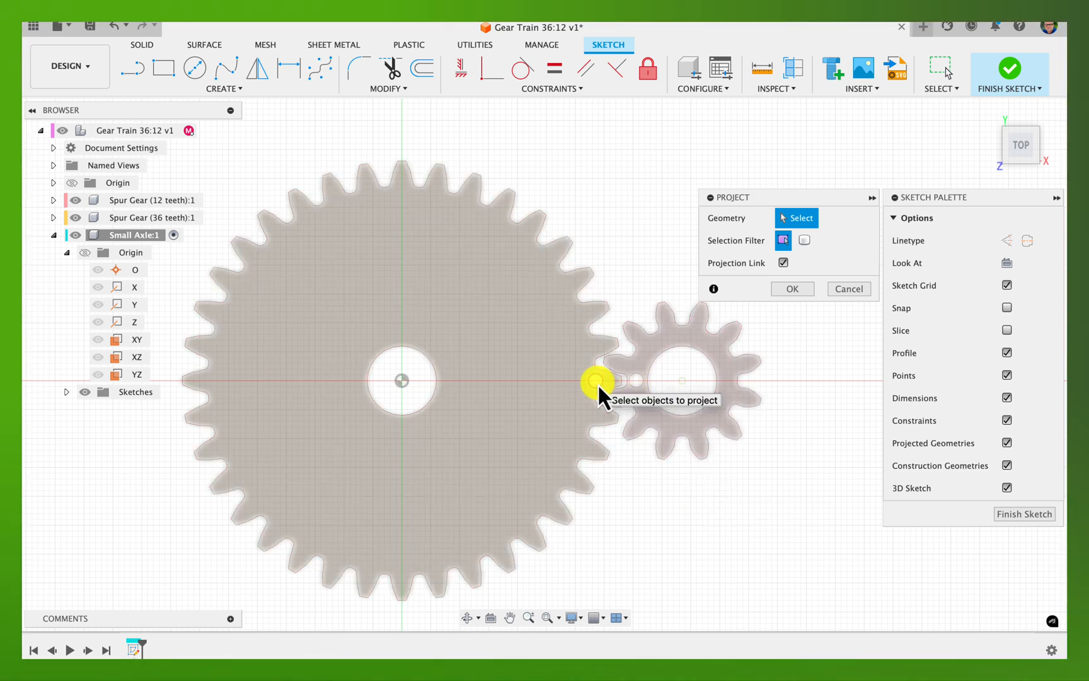
click(703, 355)
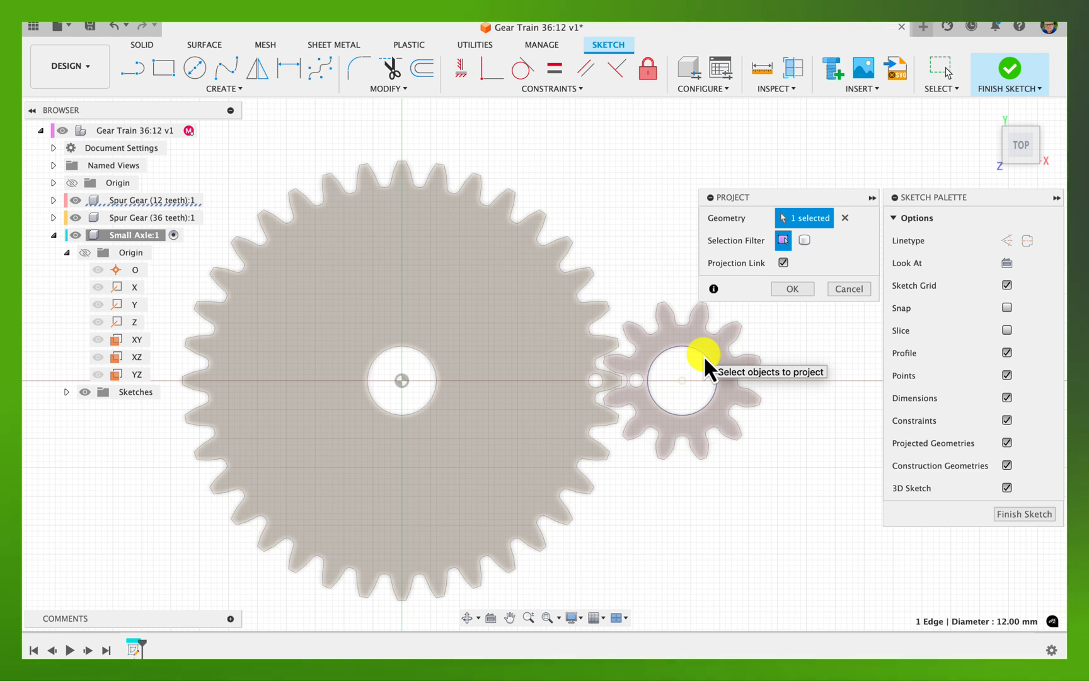
click(790, 292)
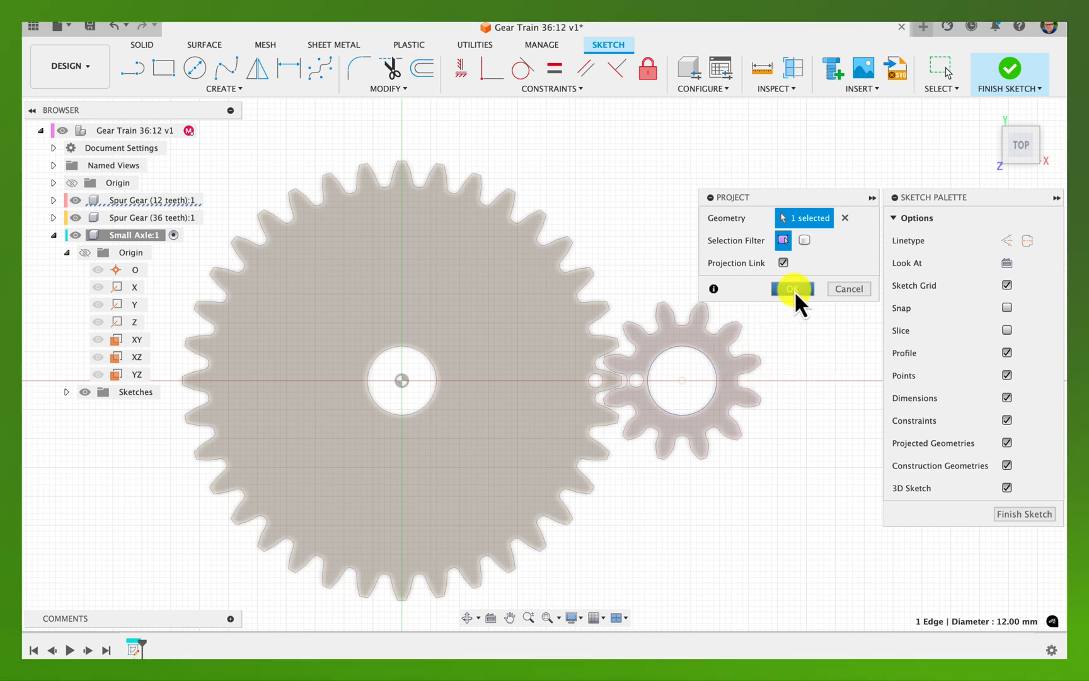
click(793, 290)
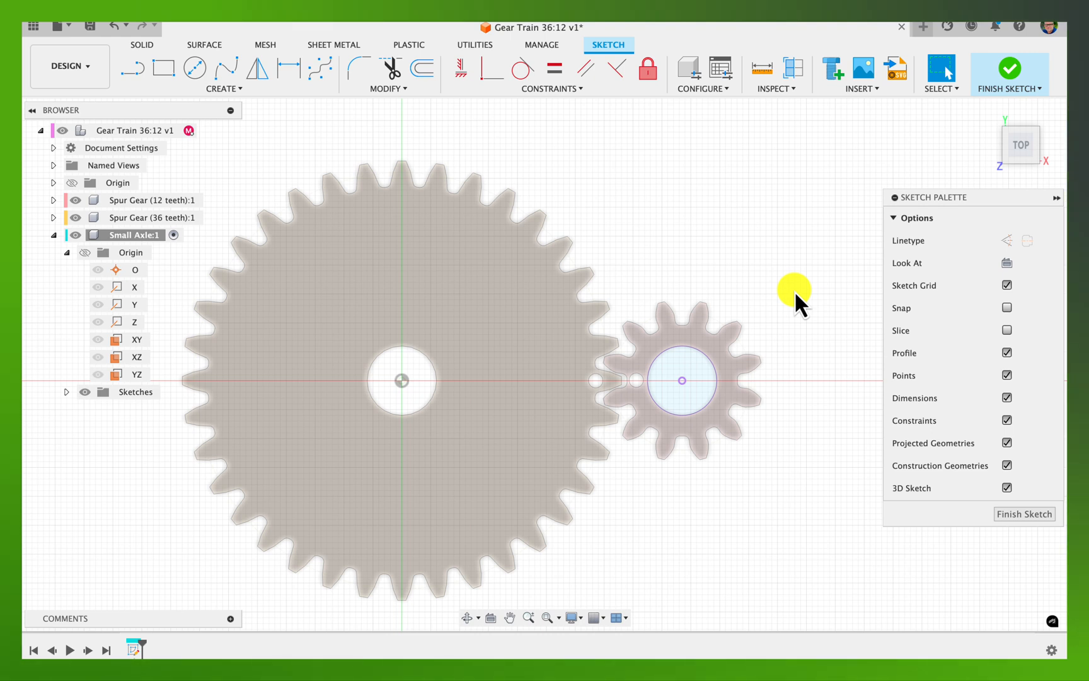
- Offset the projected bore circle inward by -0.5 mm for the axle clearance
scroll(781, 356, up, 2)
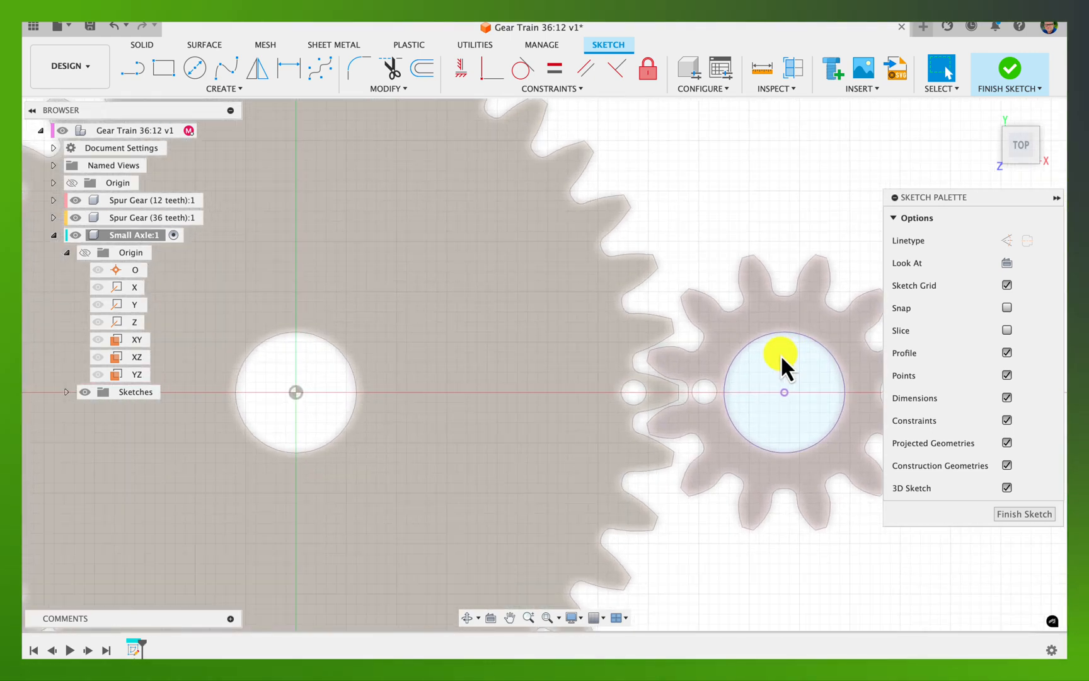
scroll(781, 356, right, 4)
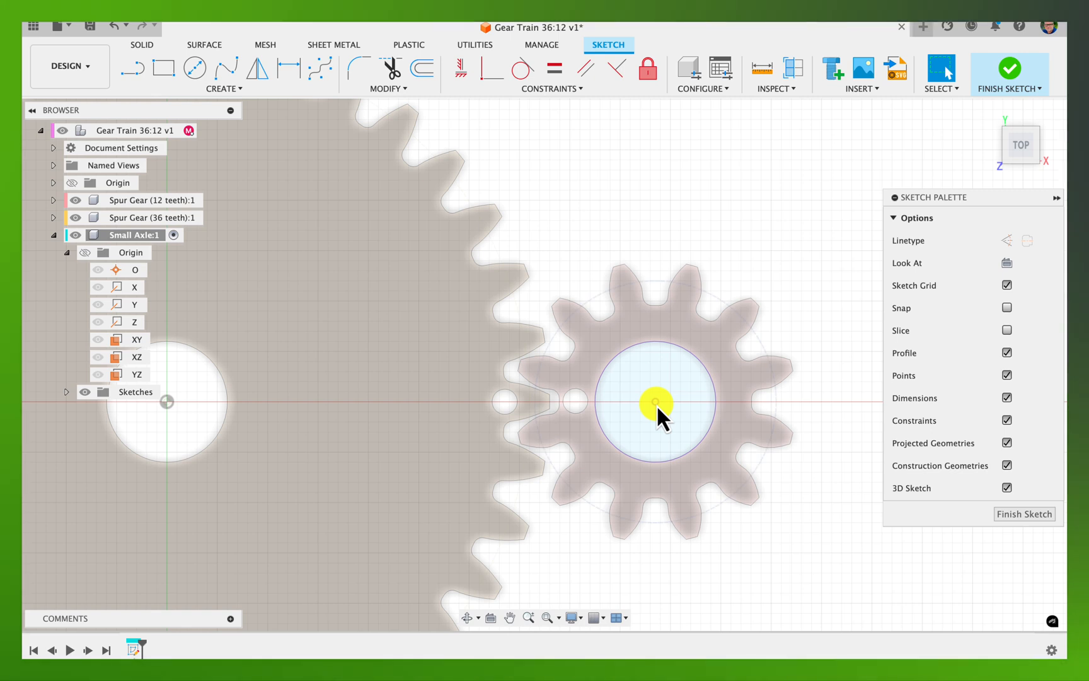
key(o)
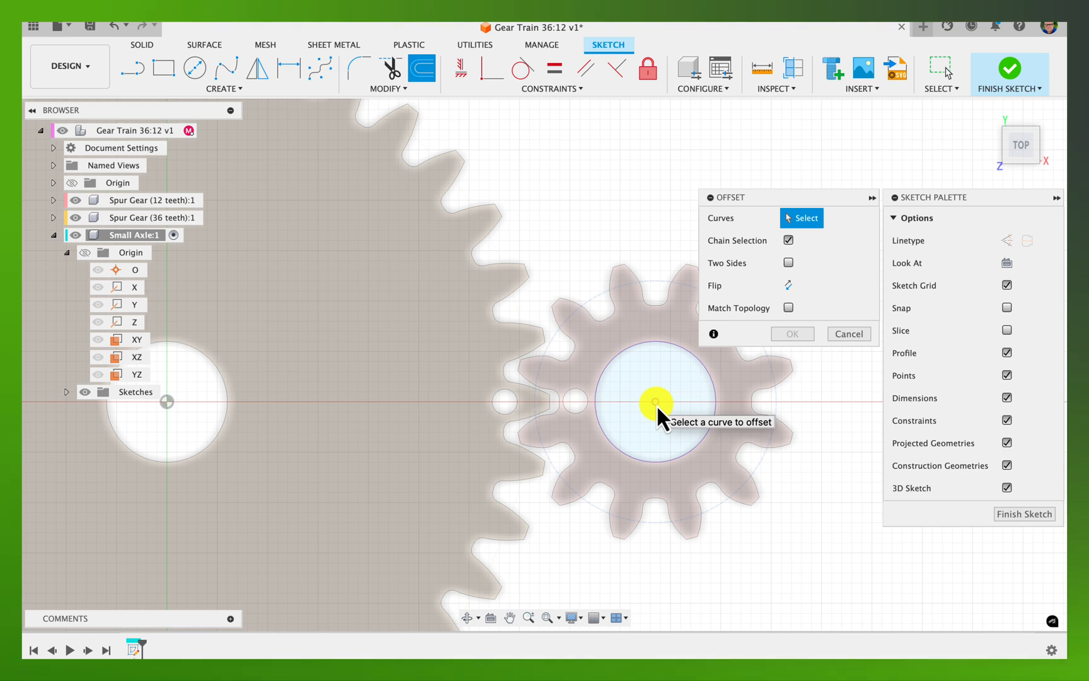
click(679, 347)
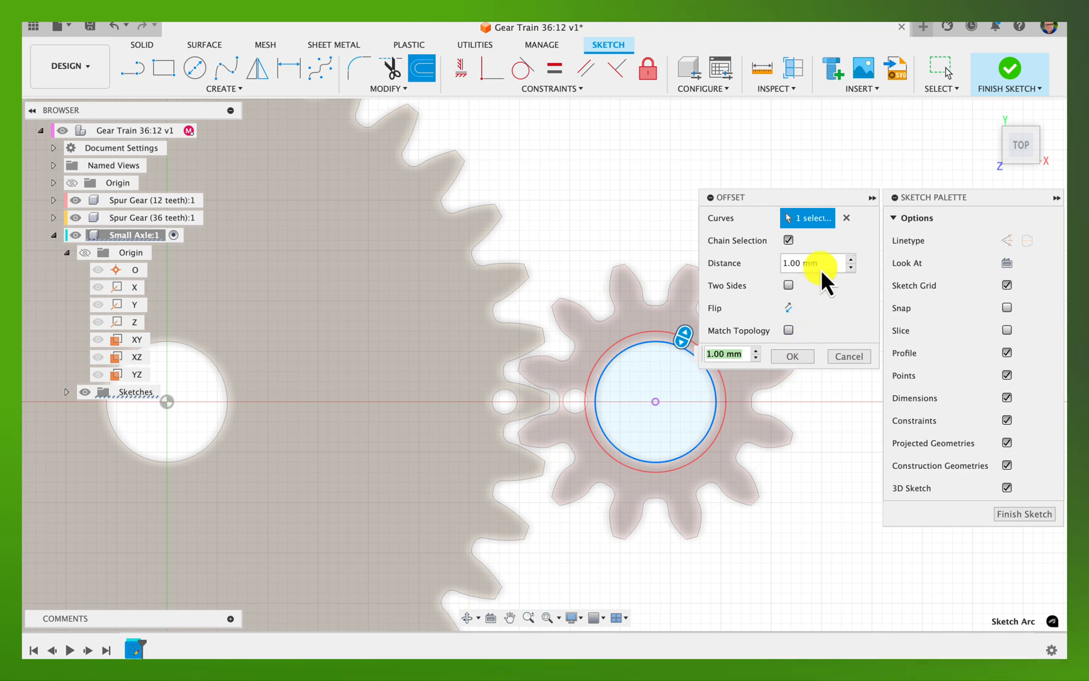
drag(822, 267, 780, 261)
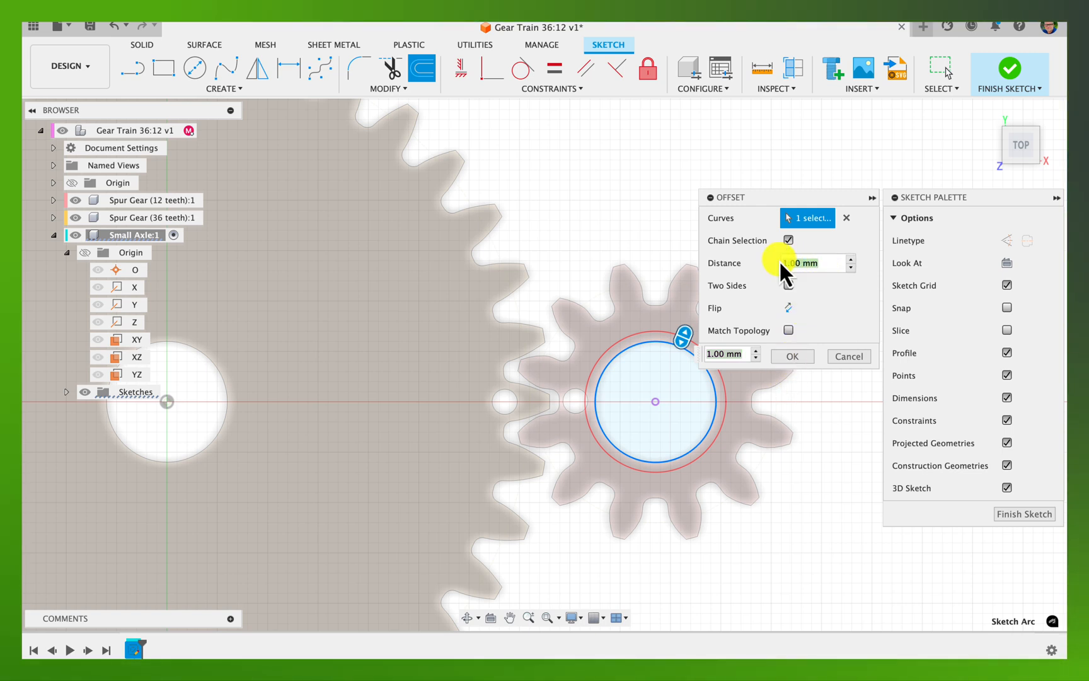
text(-0)
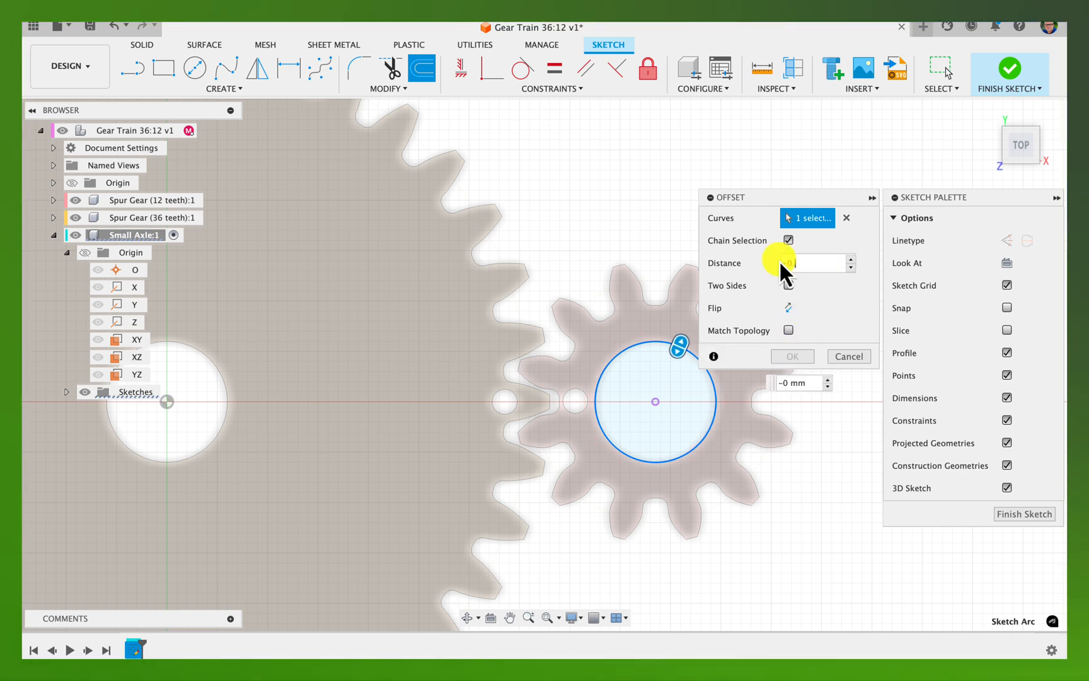
text(.5)
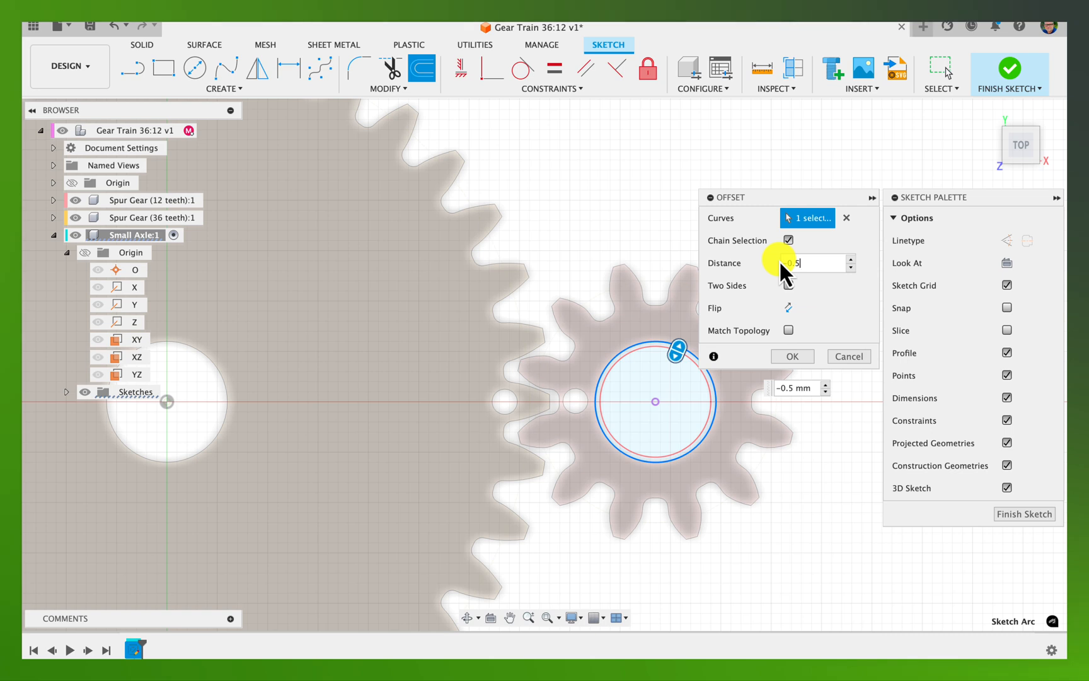
click(790, 356)
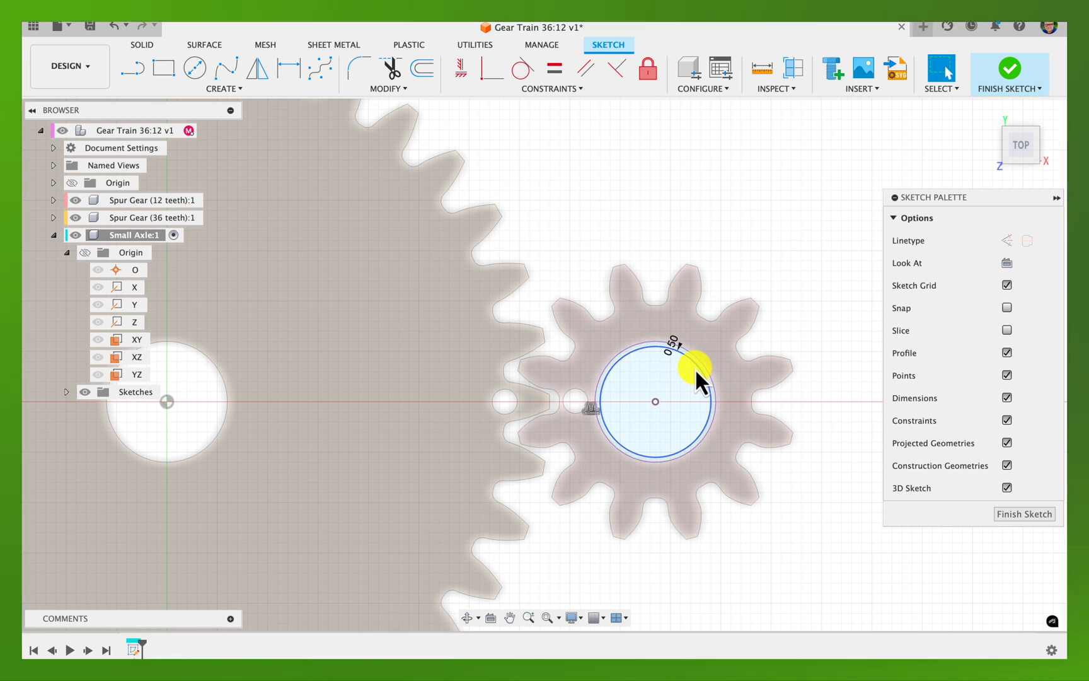
- Extrude the inner circular profile in the 12-tooth gear's bore by 15 mm as a new body
click(675, 377)
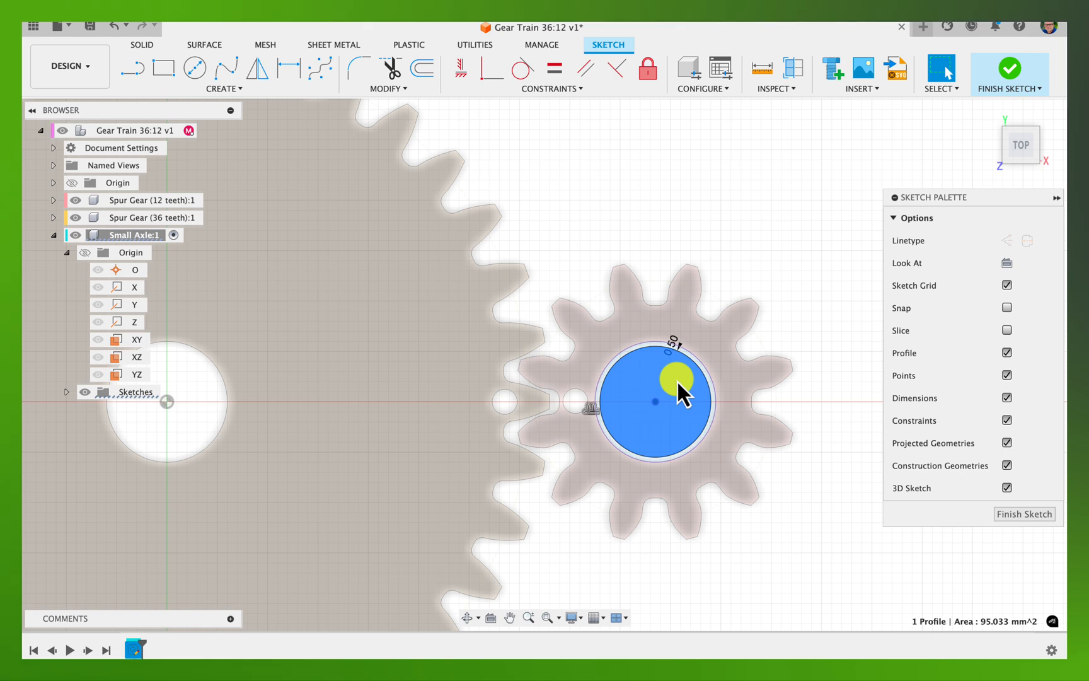
click(814, 327)
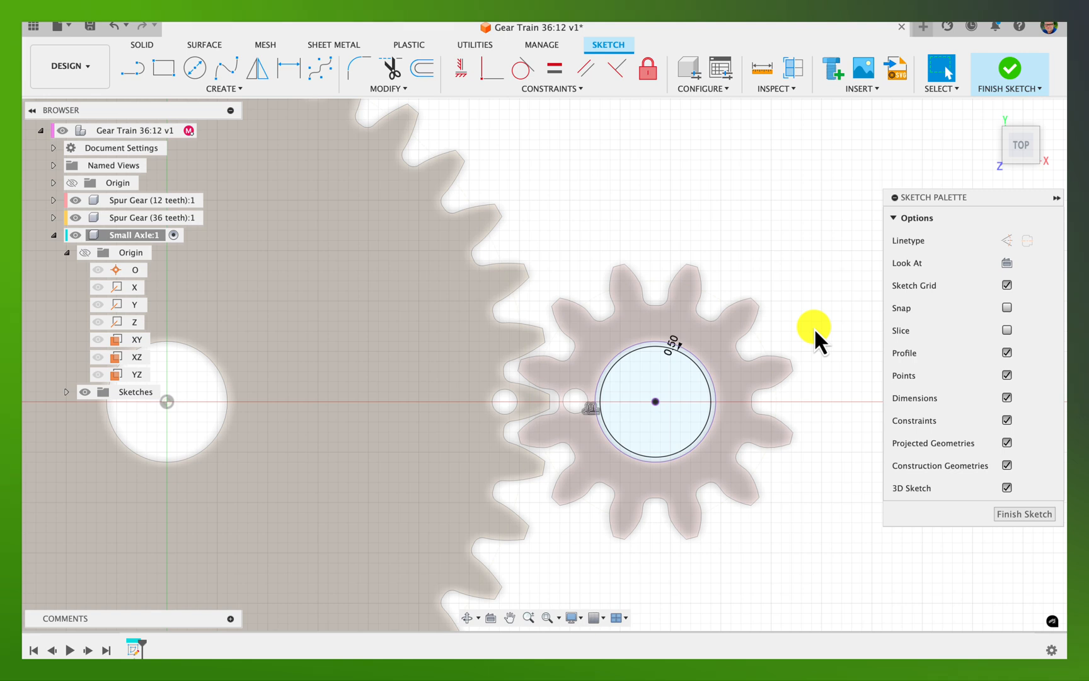
key(e)
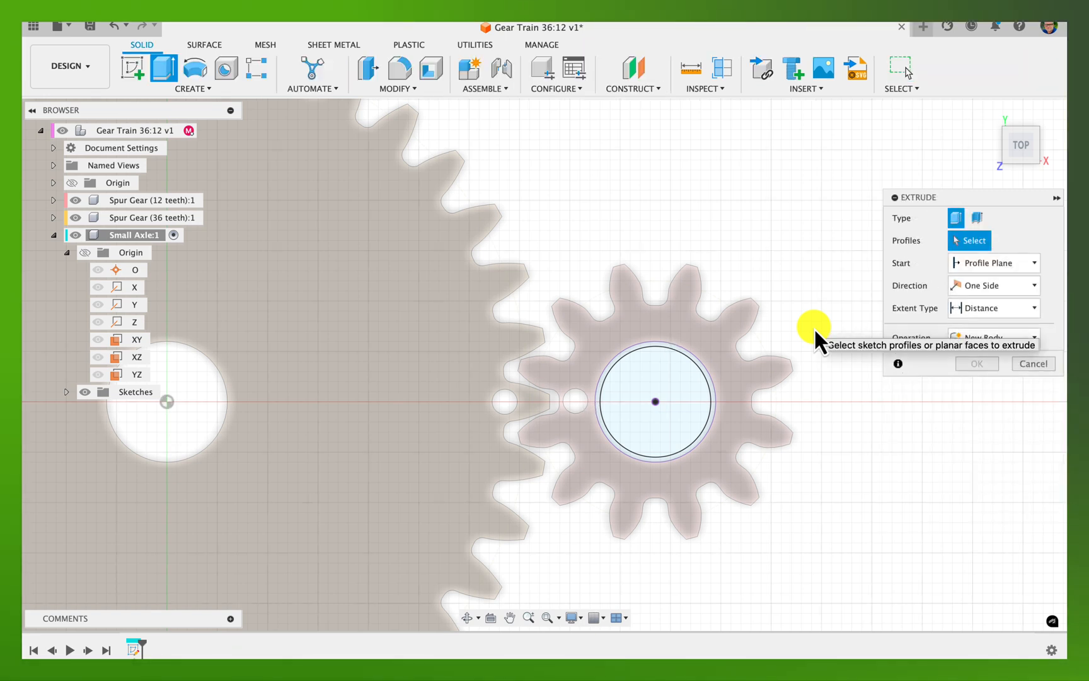
click(675, 379)
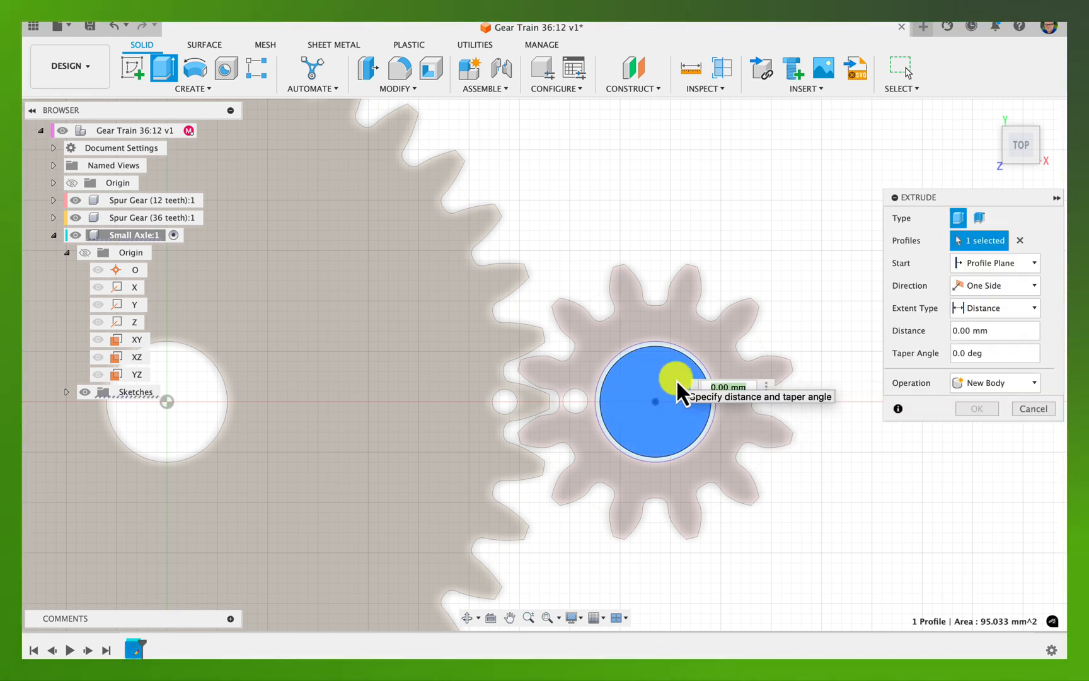
text(15)
key(Return)
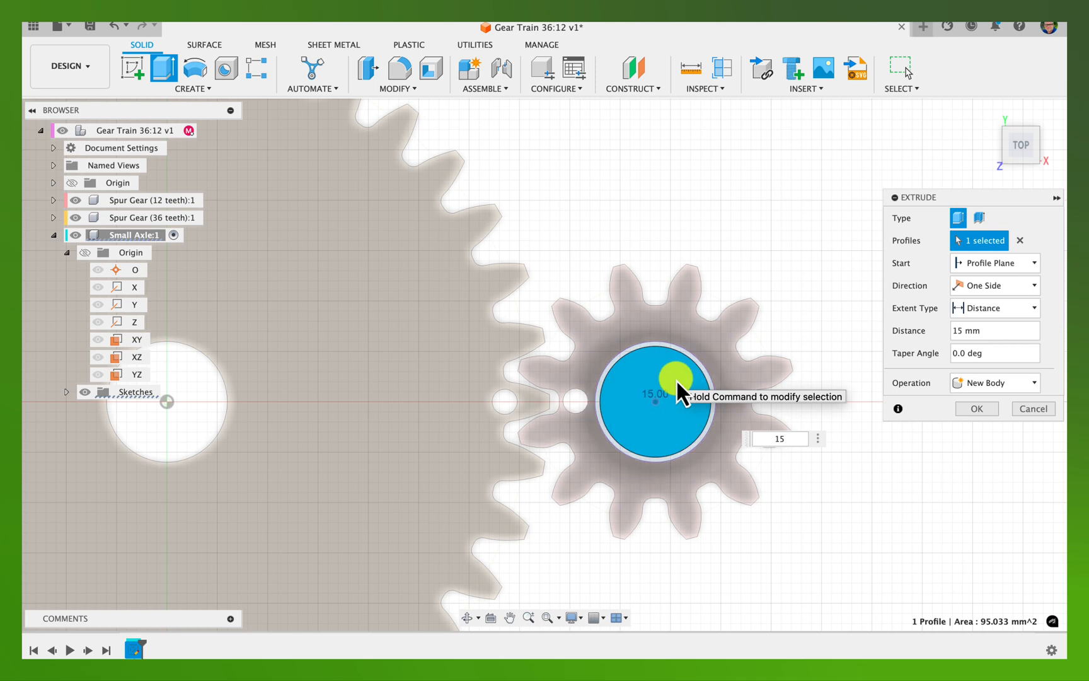
key(Return)
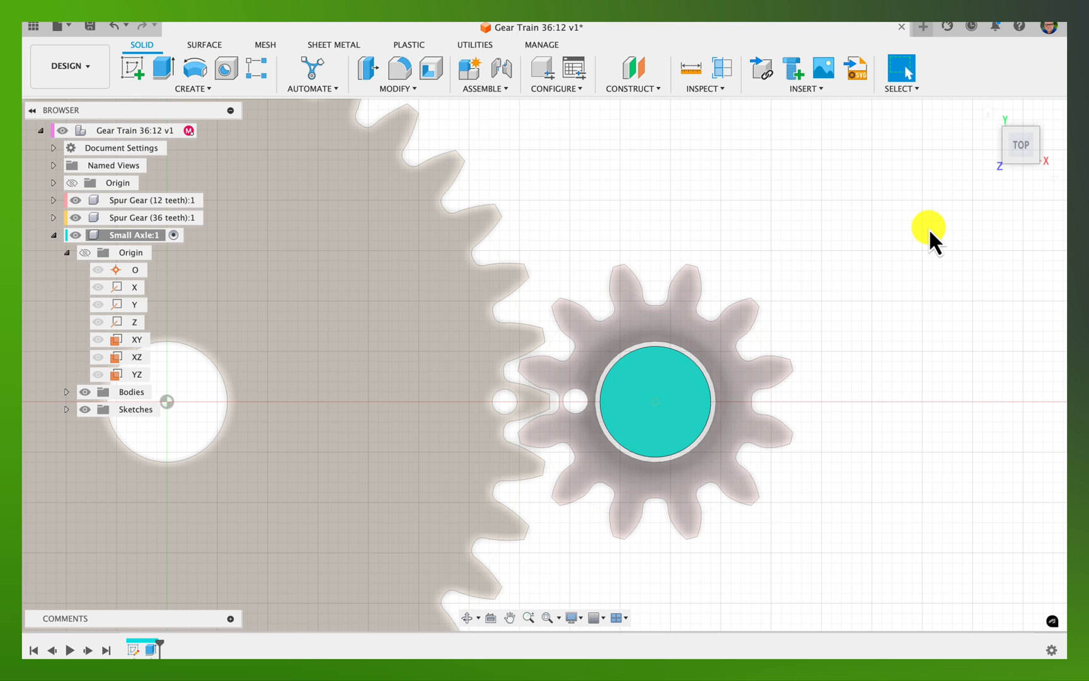
- Activate the top-level Gear Train 36:12 assembly and create an active internal standard component named Large Axle in it
click(988, 112)
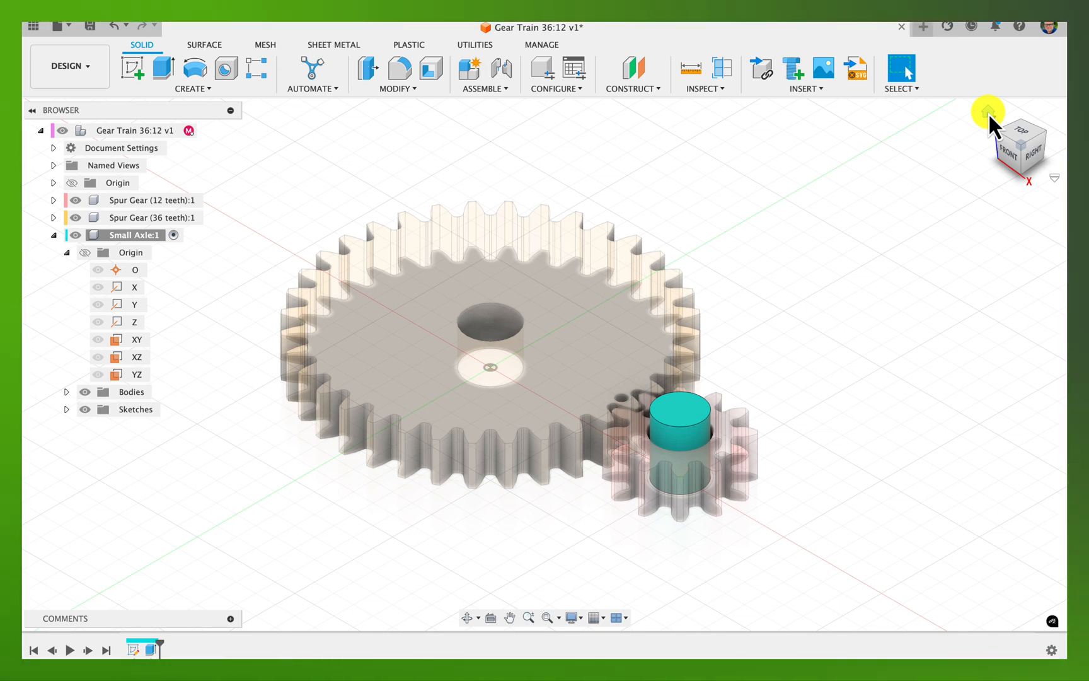
click(1024, 141)
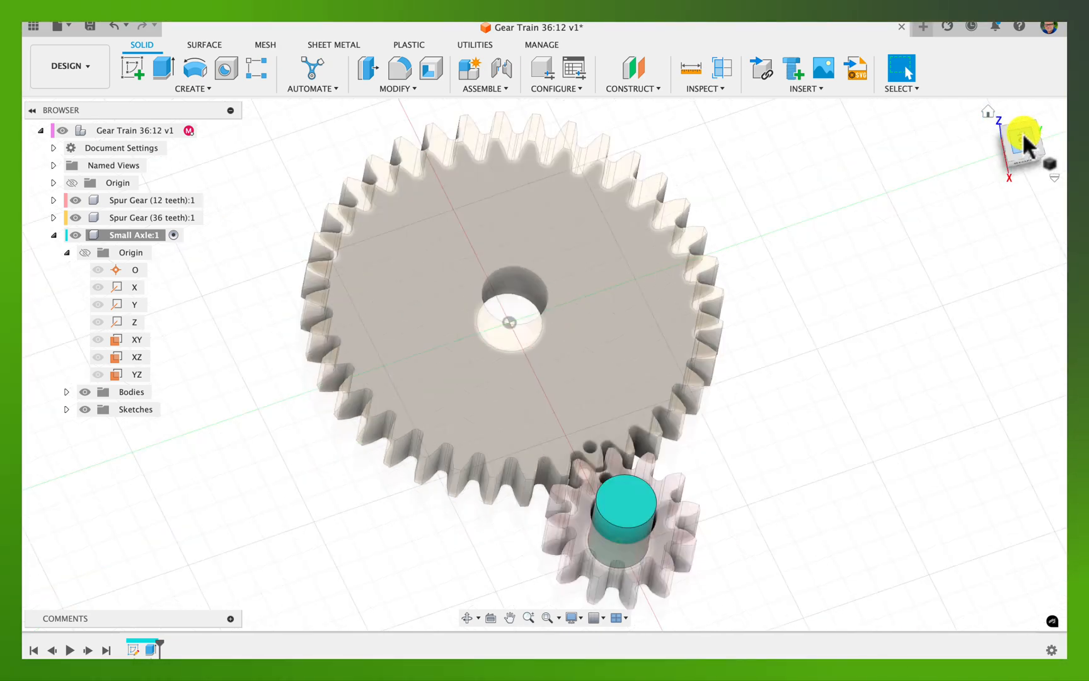
click(1043, 109)
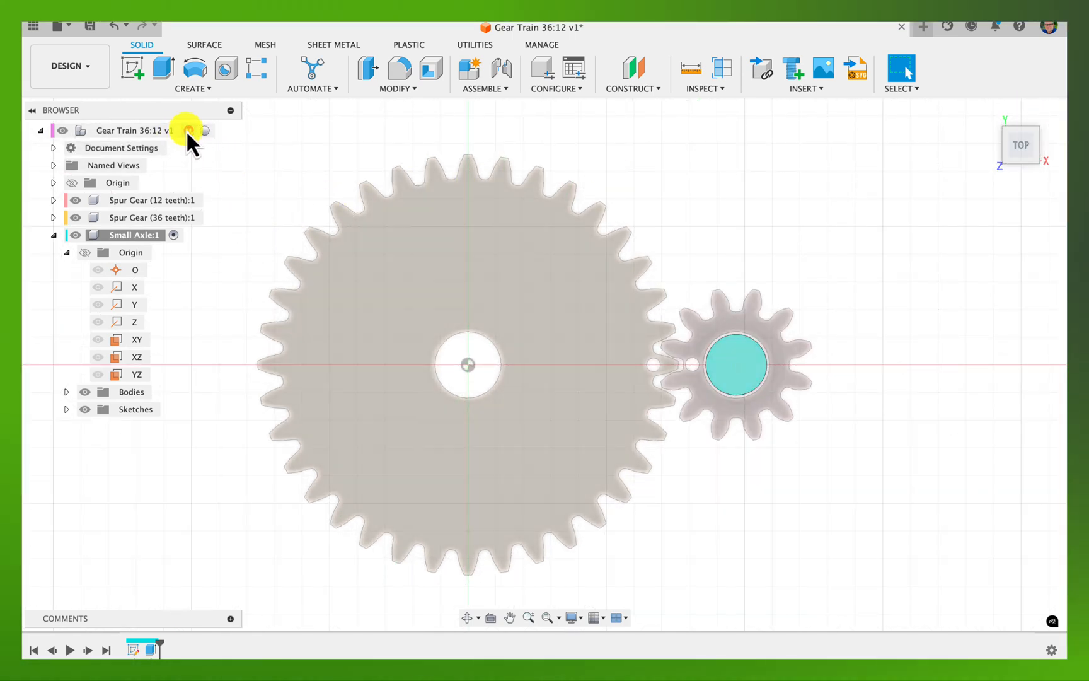
click(204, 130)
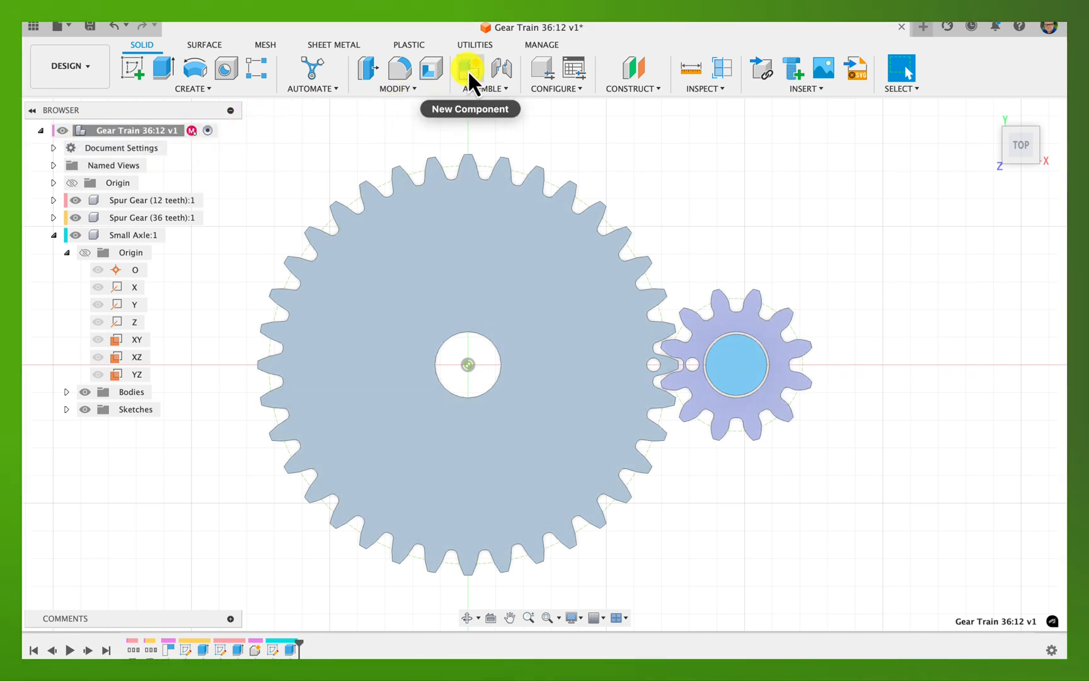
click(468, 69)
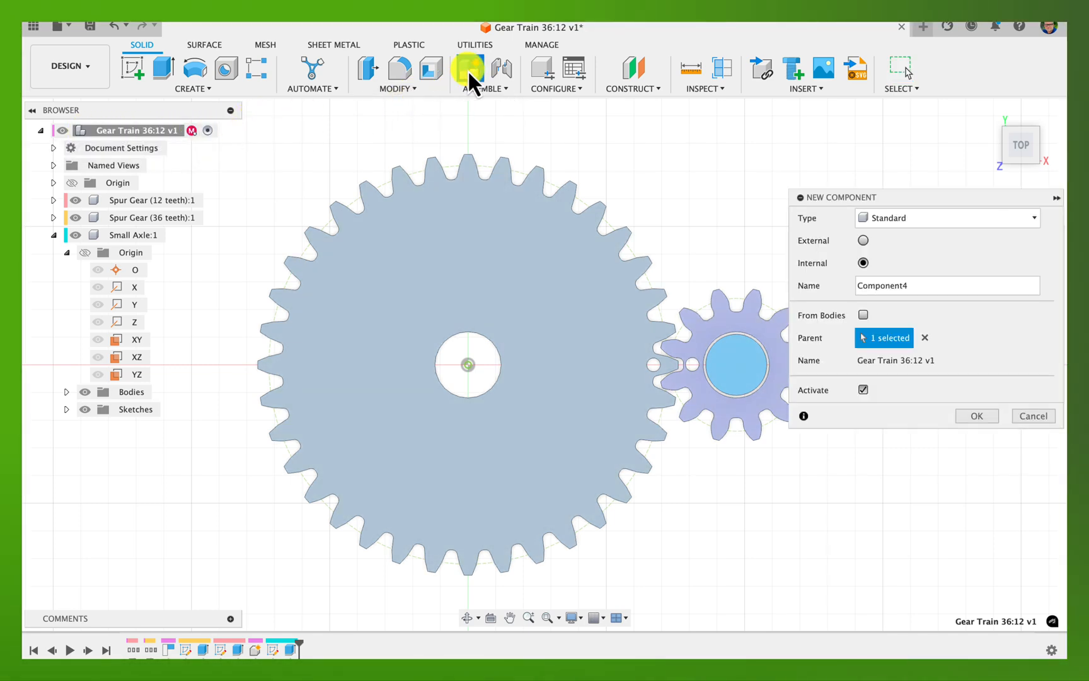
double_click(928, 287)
text(Larg)
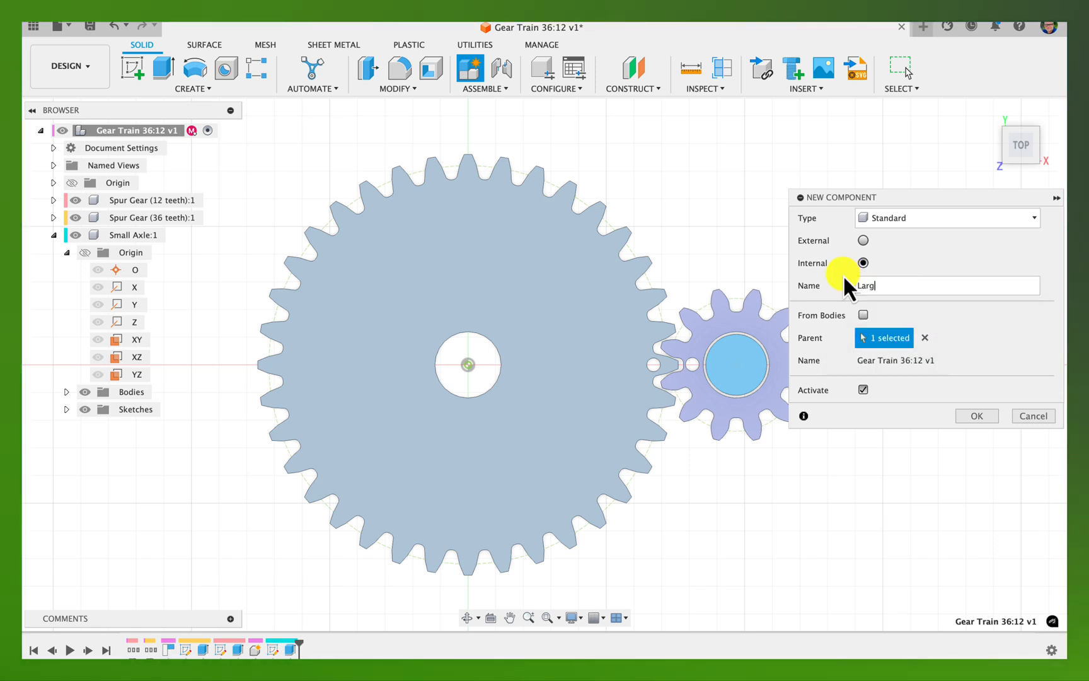
text(e Axle)
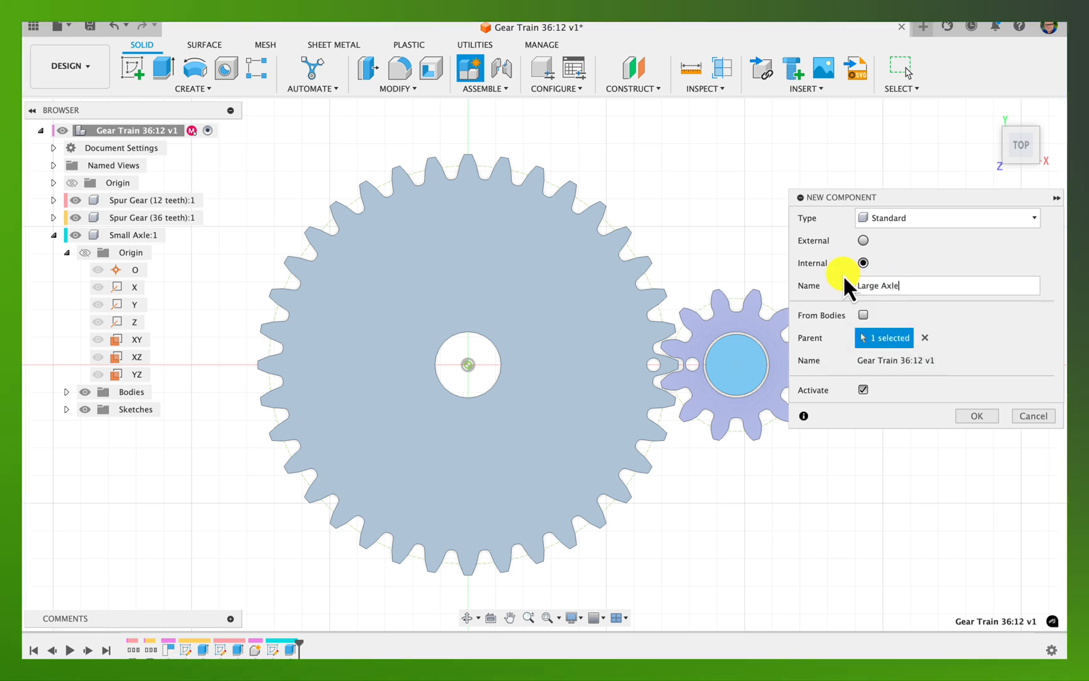
click(969, 417)
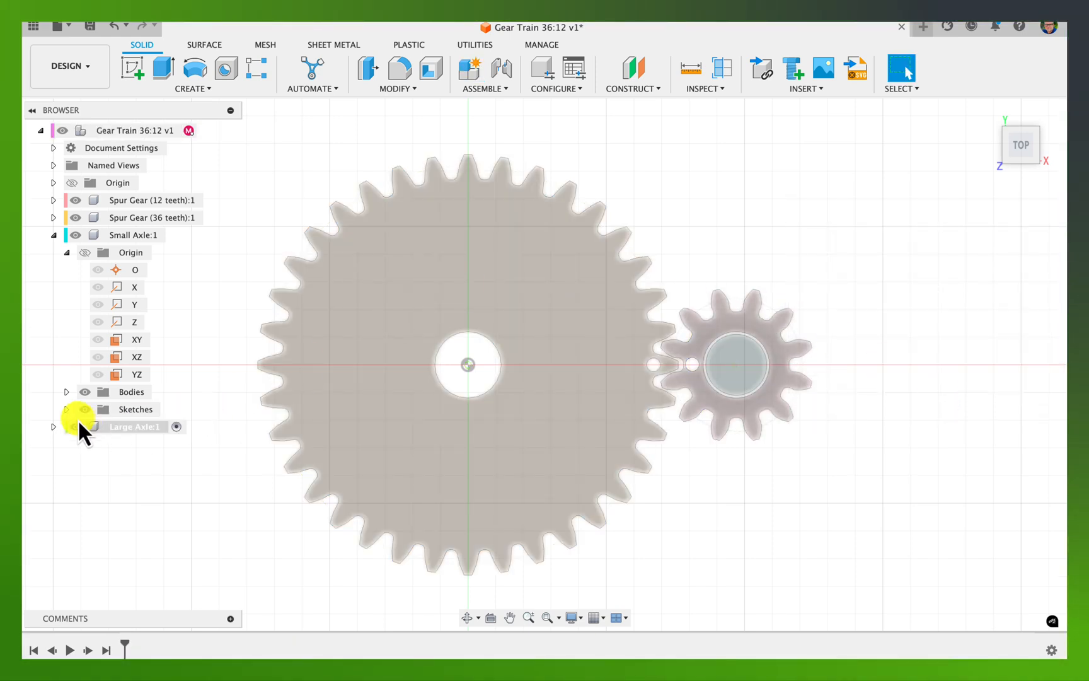
click(66, 252)
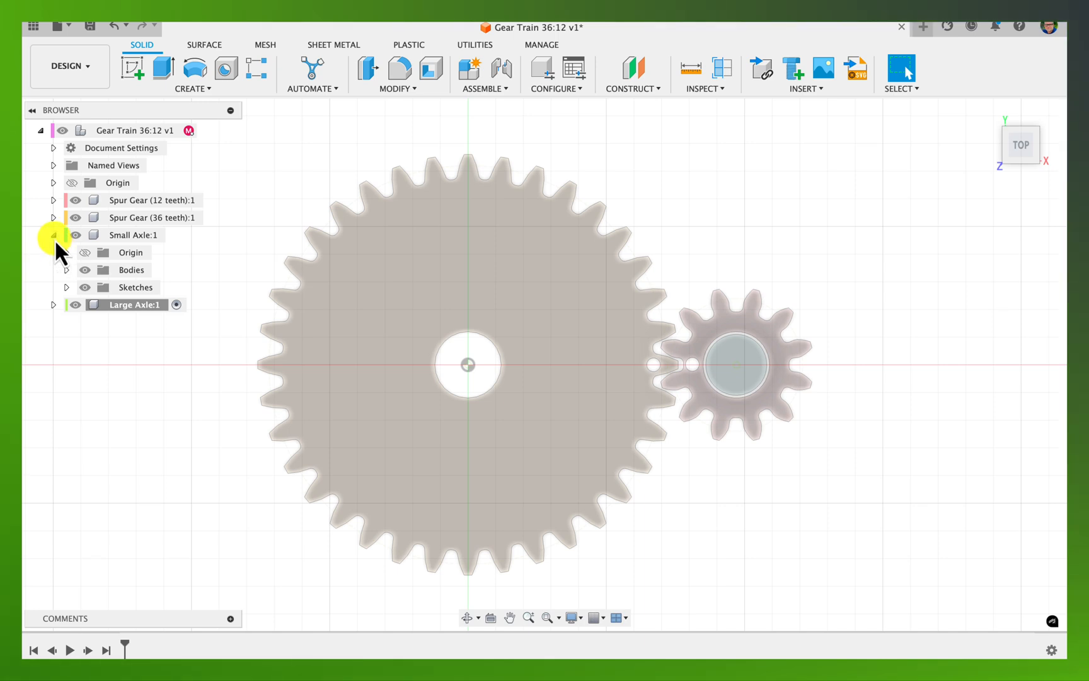
- Hide both spur gears and start a sketch for projected geometry on the Large Axle component's horizontal XY plane
click(54, 236)
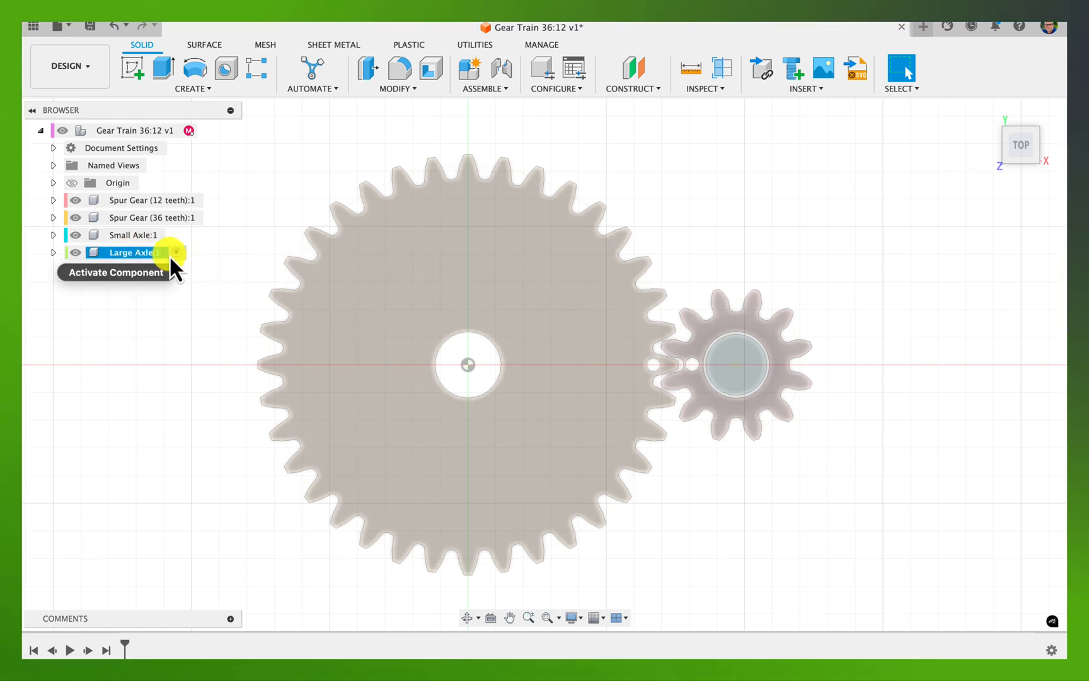
key(c)
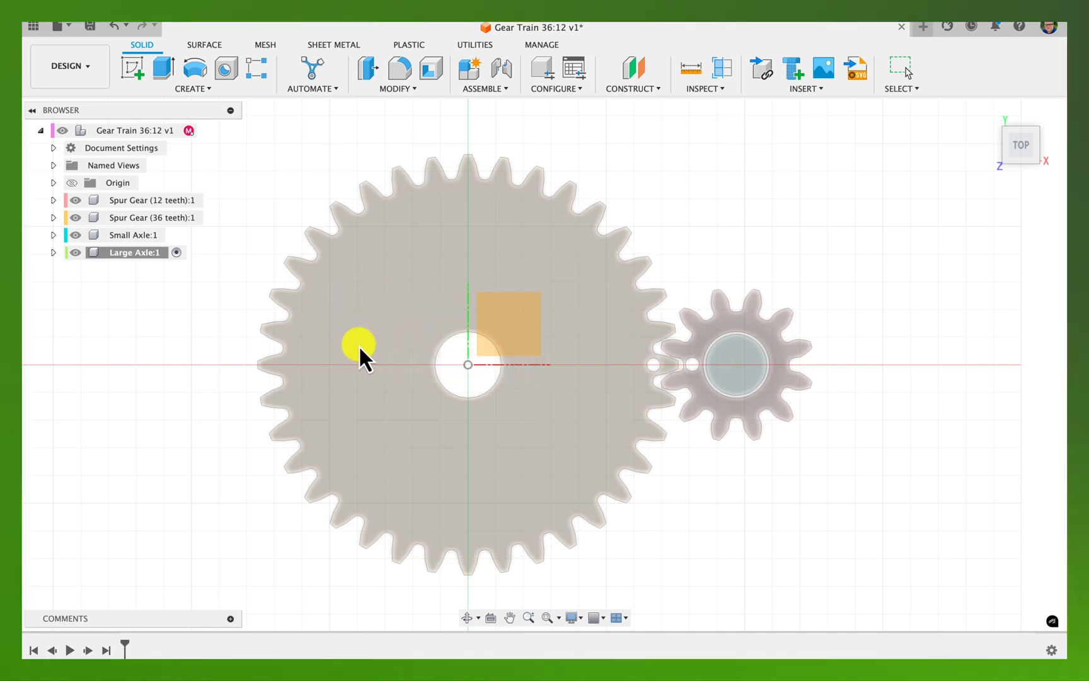
click(75, 218)
click(75, 200)
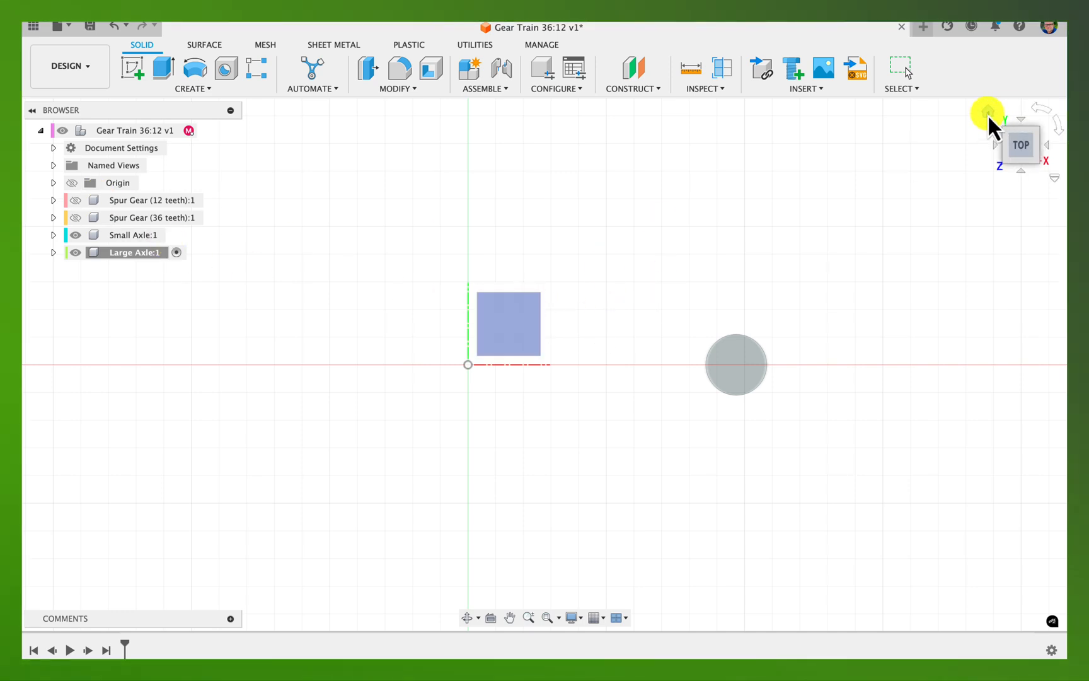
click(989, 116)
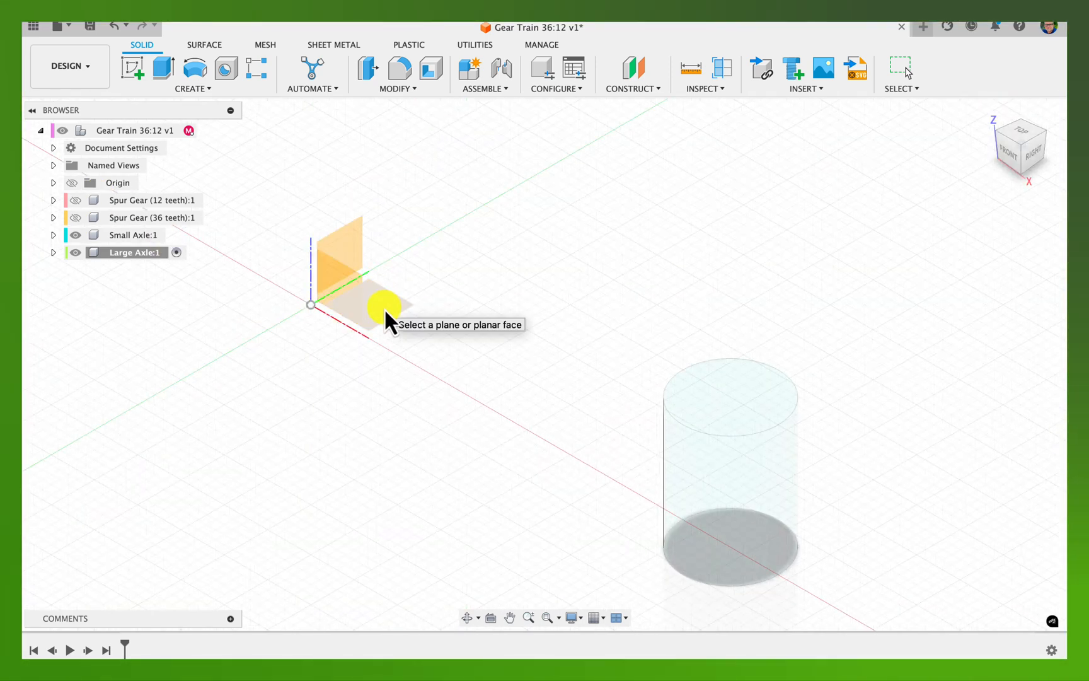
click(385, 307)
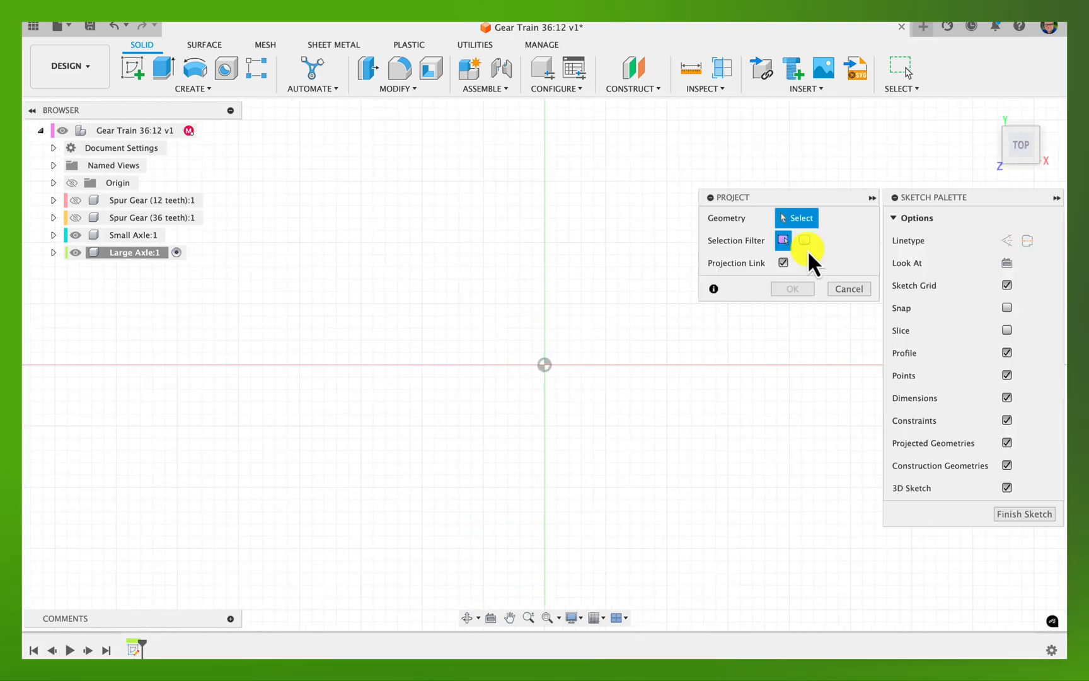
- Show both gears again and project the 36-tooth gear's bore edge into the Large Axle sketch with the projection link kept
click(75, 217)
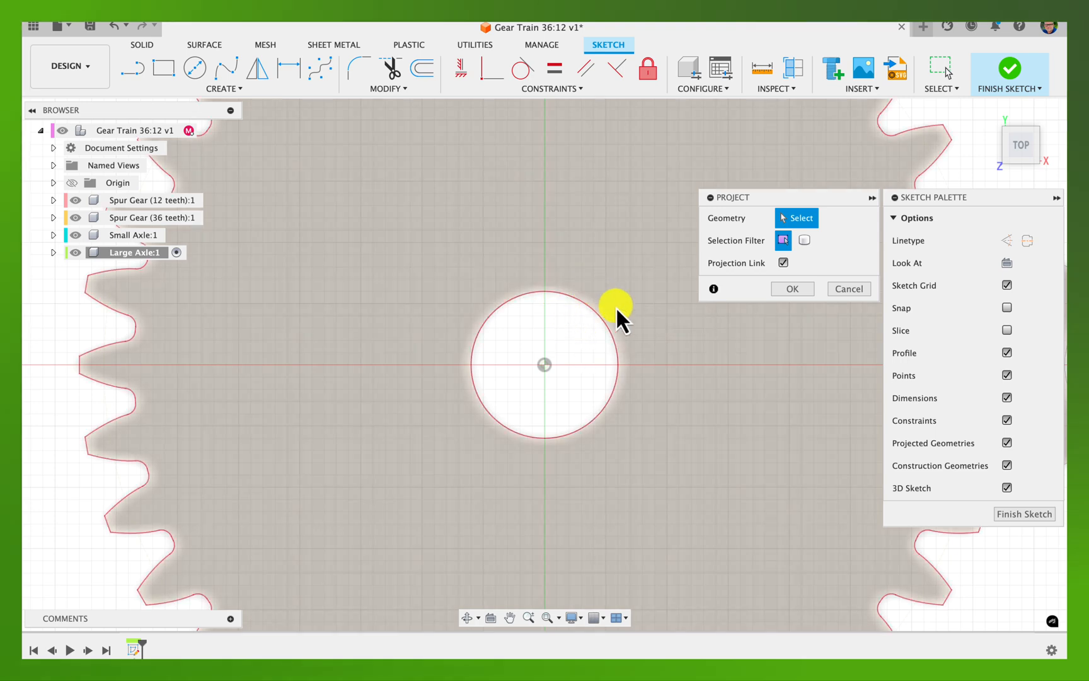
click(580, 306)
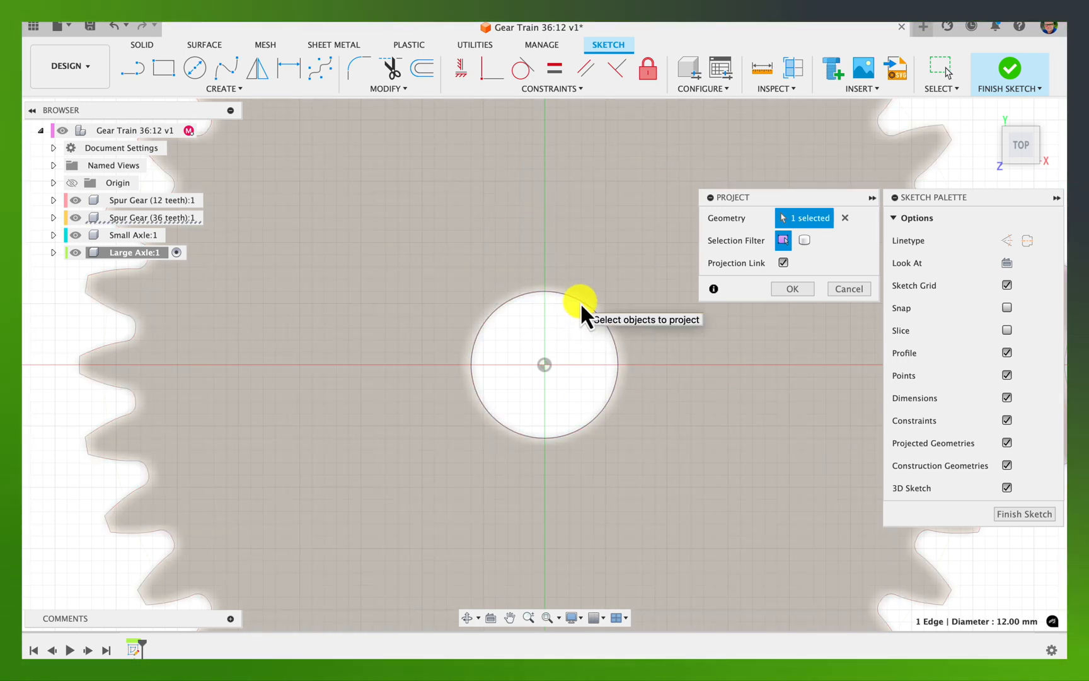
click(788, 290)
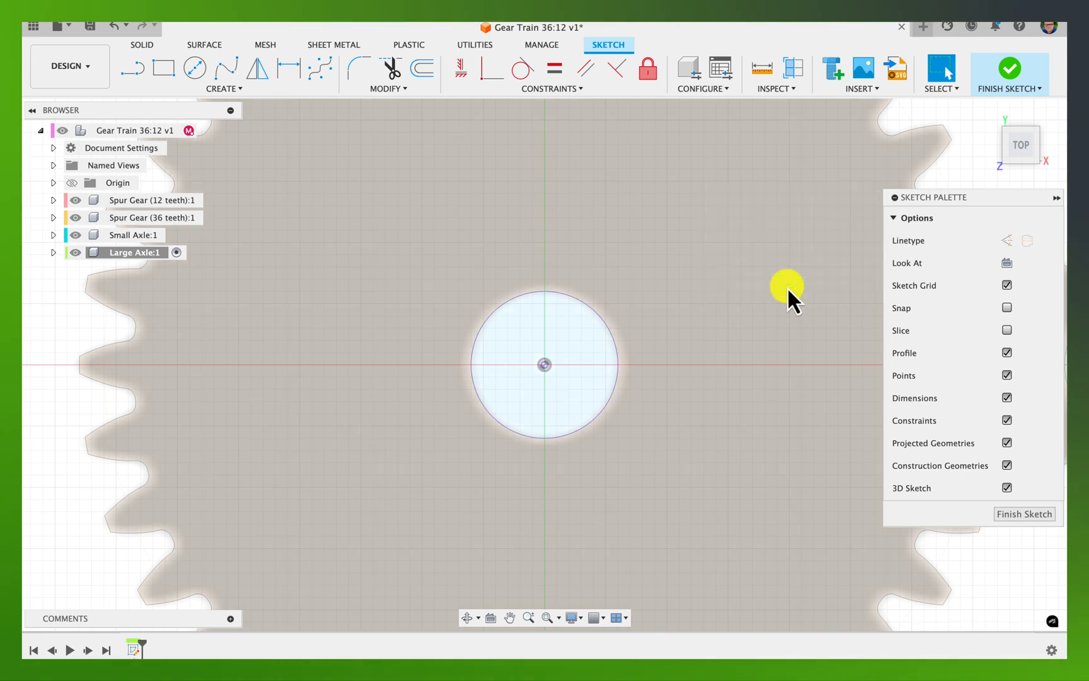
- Offset the projected bore circle of the 36-tooth gear by -0.5 mm for the large axle's clearance
key(o)
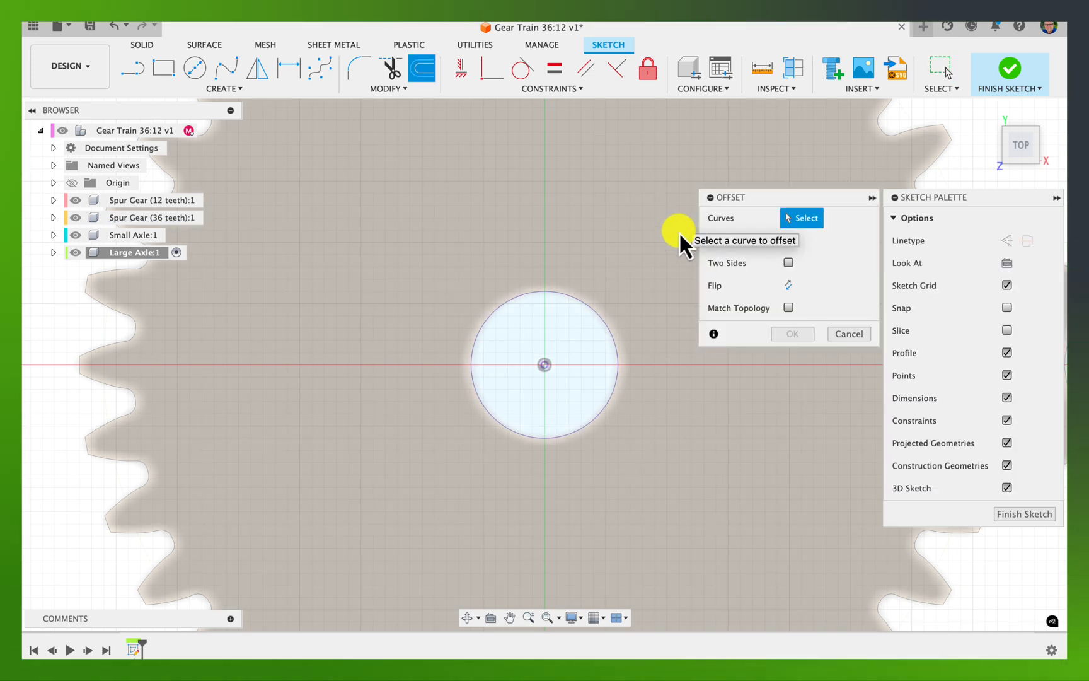
click(604, 324)
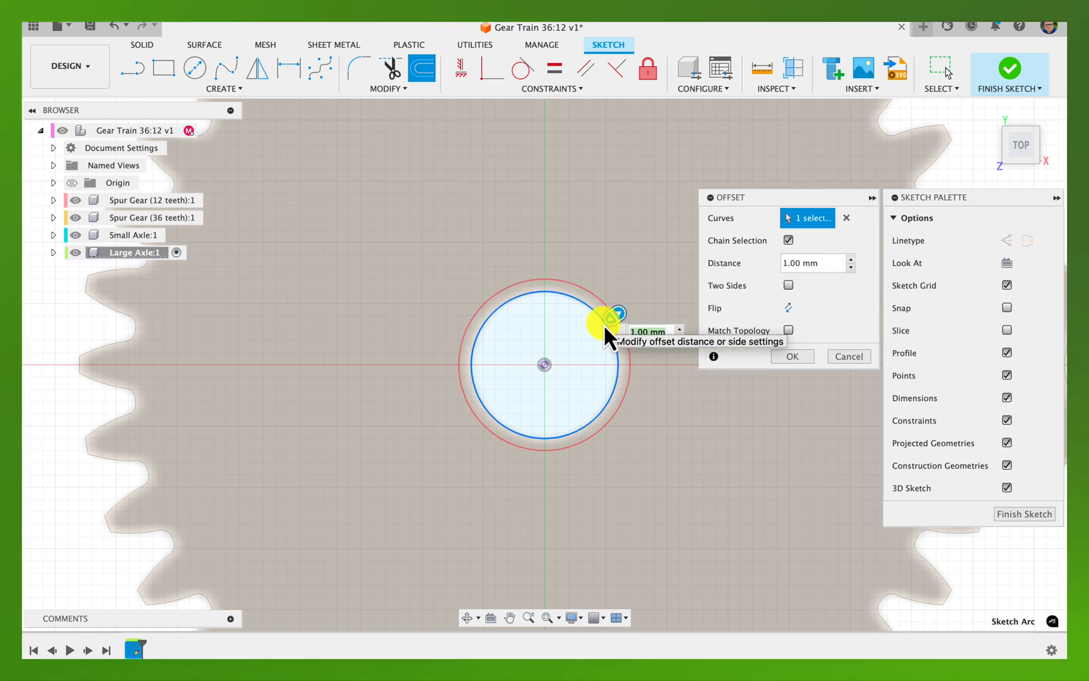
text(-0.5)
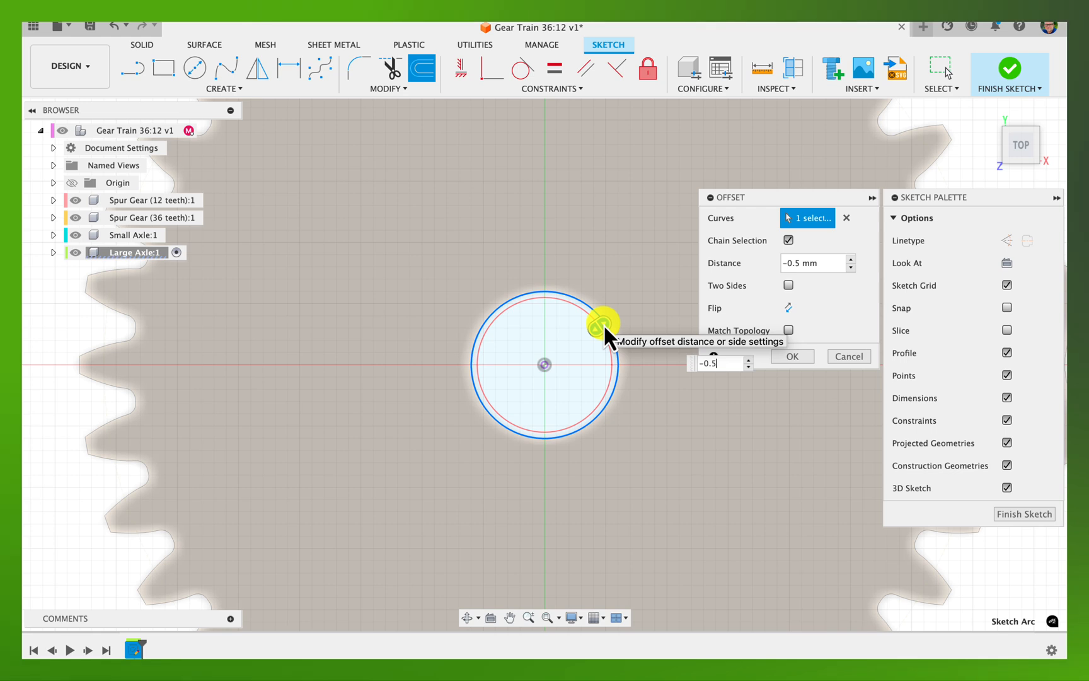
click(788, 358)
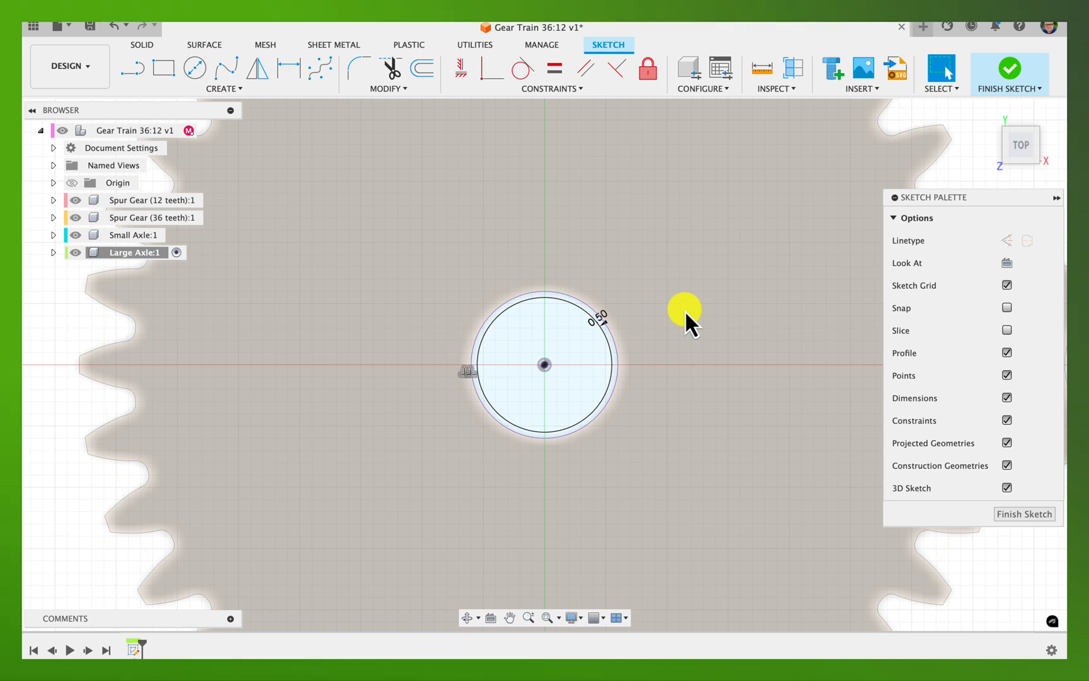
- Extrude the inner circular profile in the 36-tooth gear's bore by 15 mm as a new body
key(e)
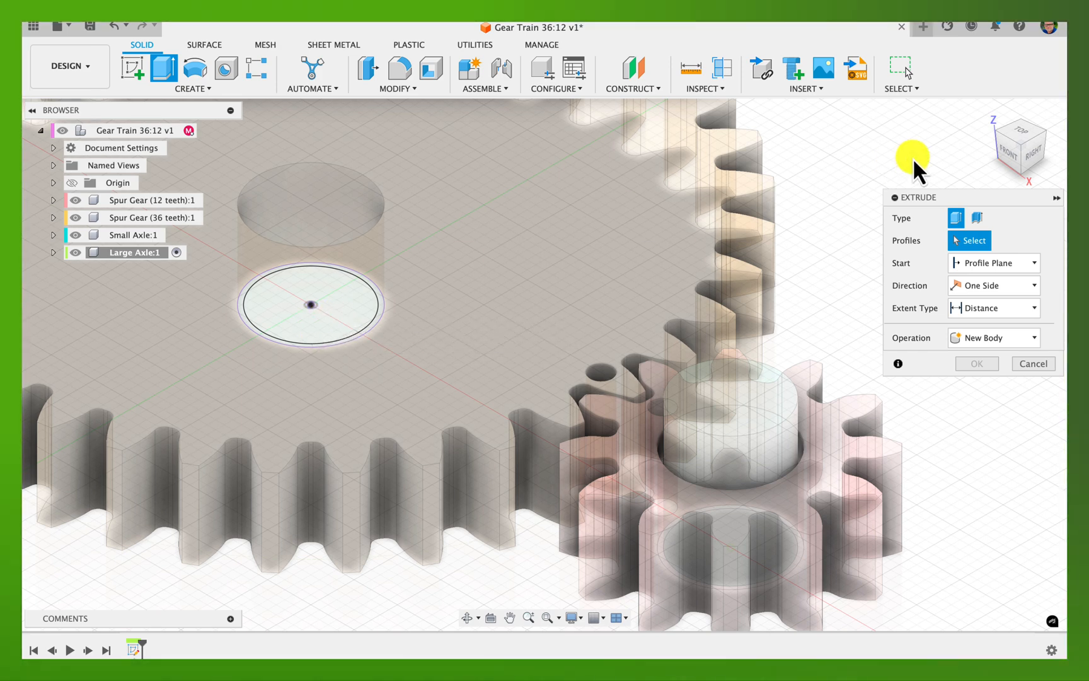
click(1023, 149)
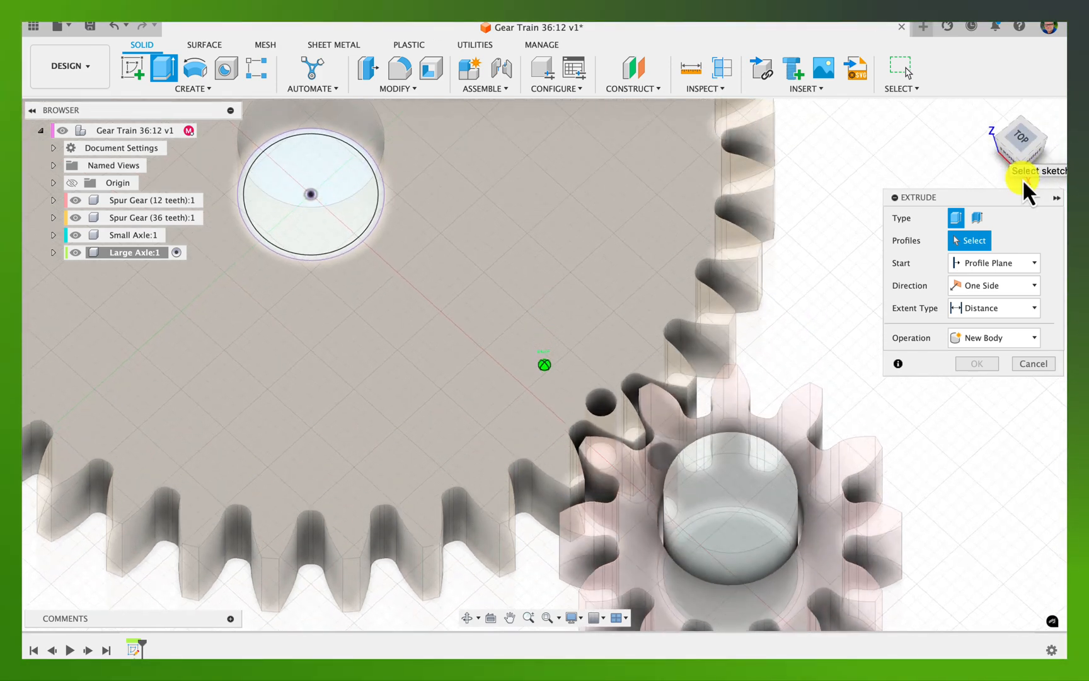
click(317, 170)
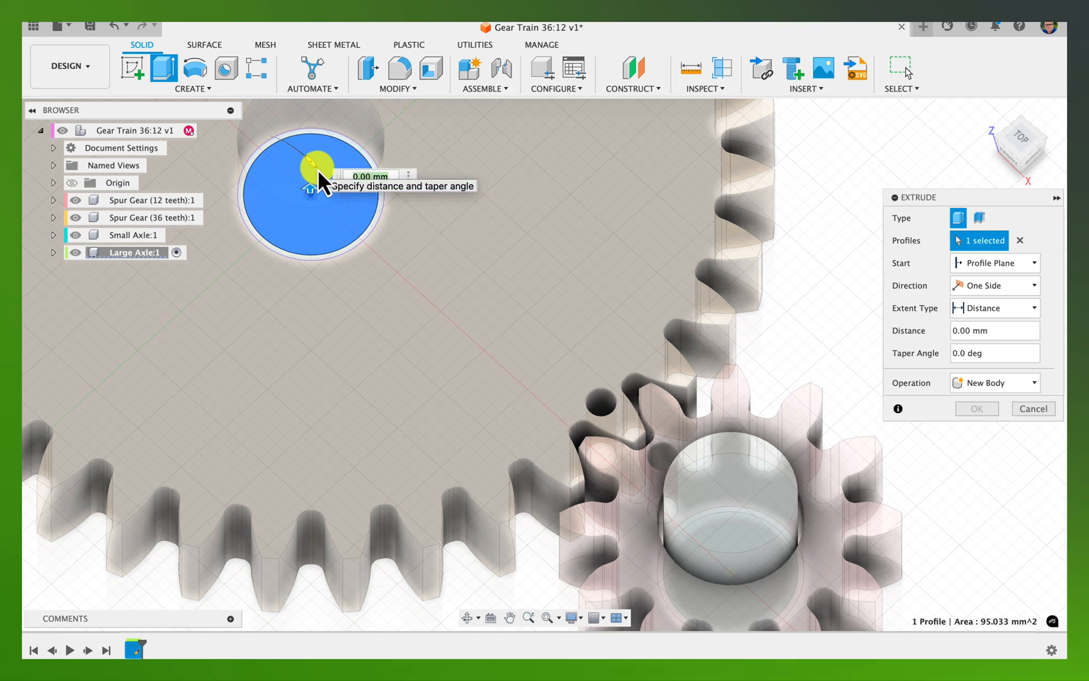
click(991, 111)
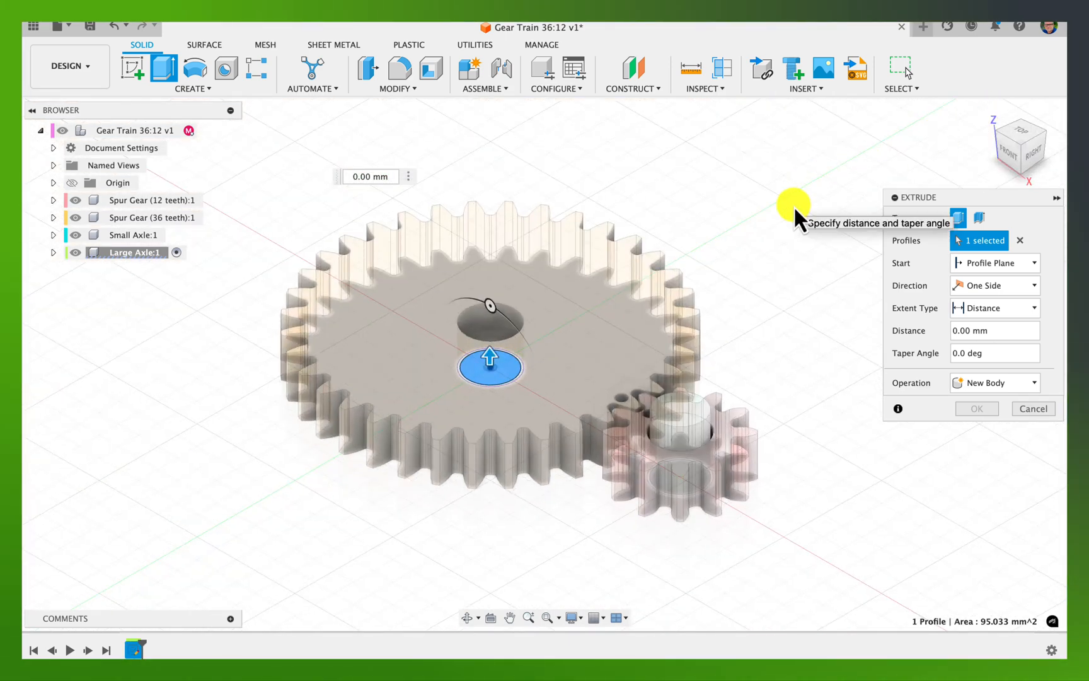
drag(383, 171, 340, 176)
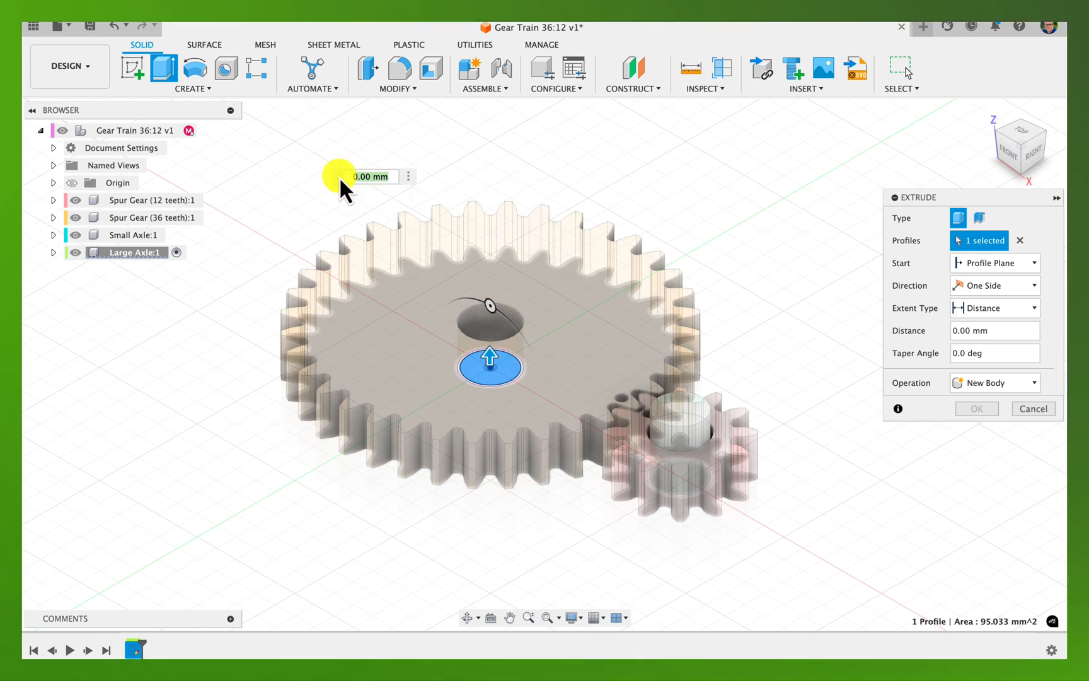
text(15)
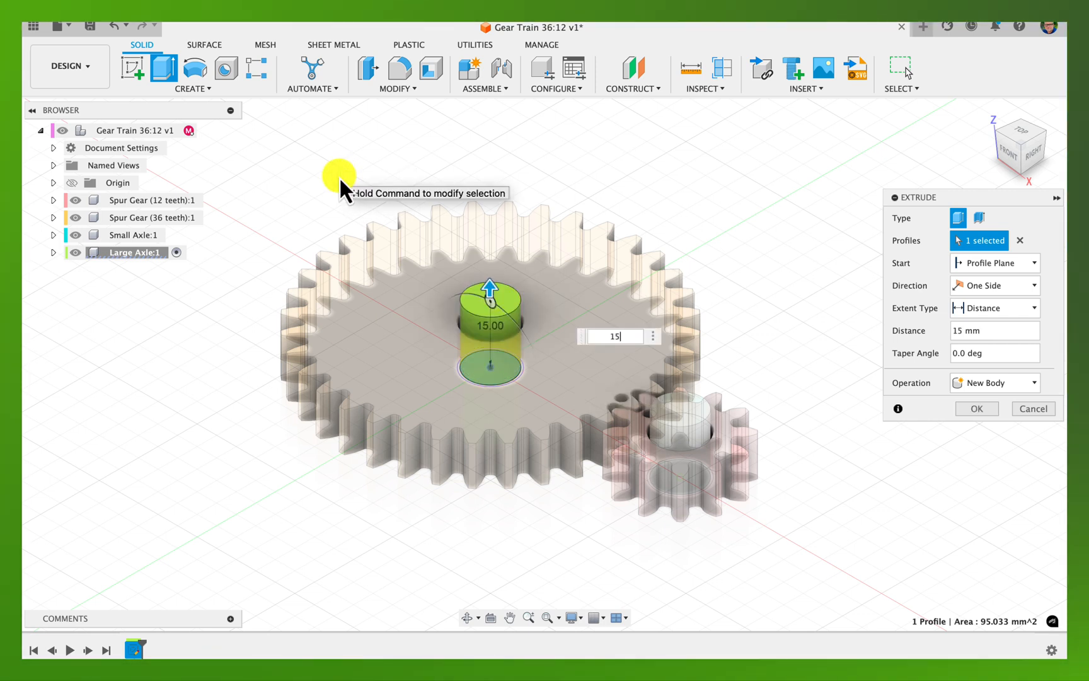
key(Return)
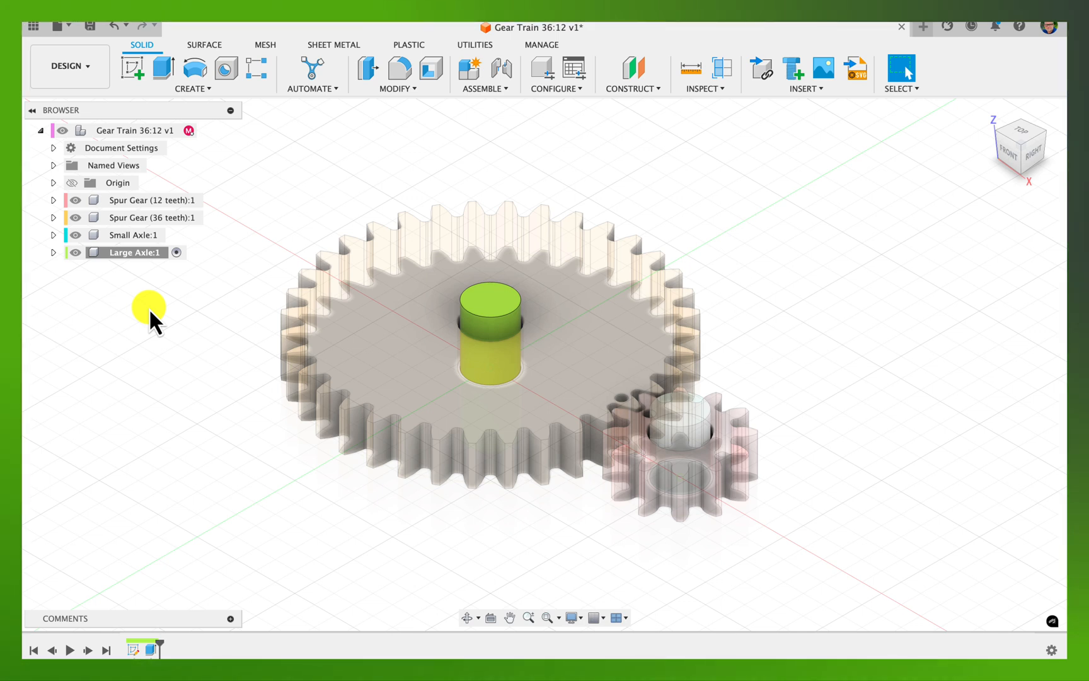
- Ground the Small Axle and Large Axle components to their parent and activate the top-level Gear Train 36:12 assembly
right_click(122, 236)
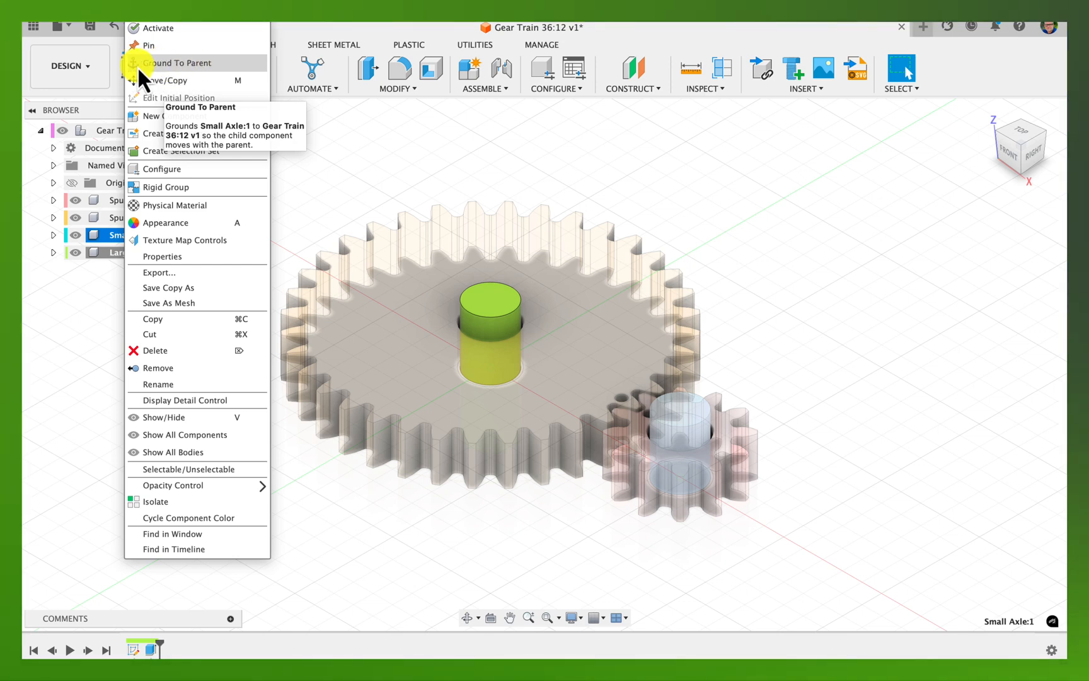
click(158, 65)
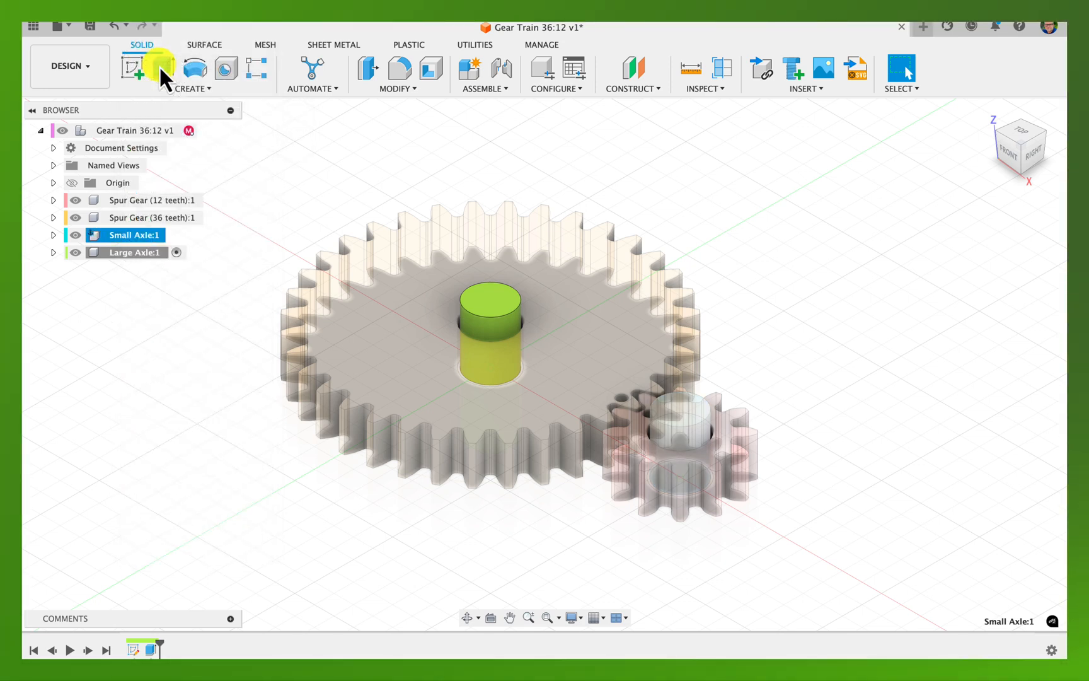
right_click(128, 252)
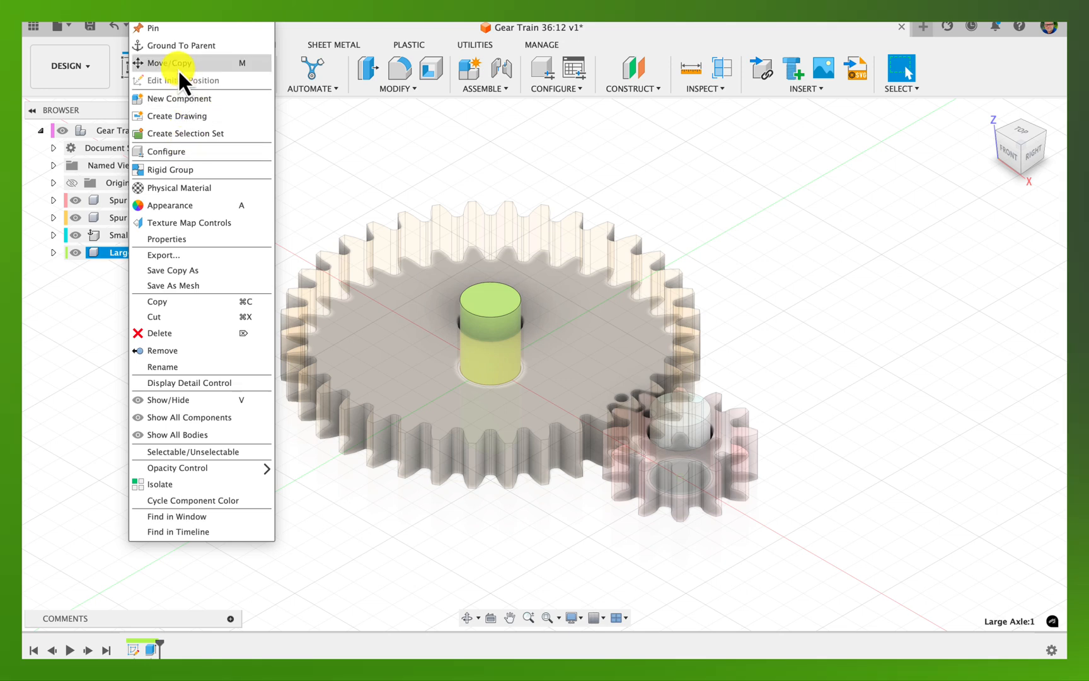
click(170, 45)
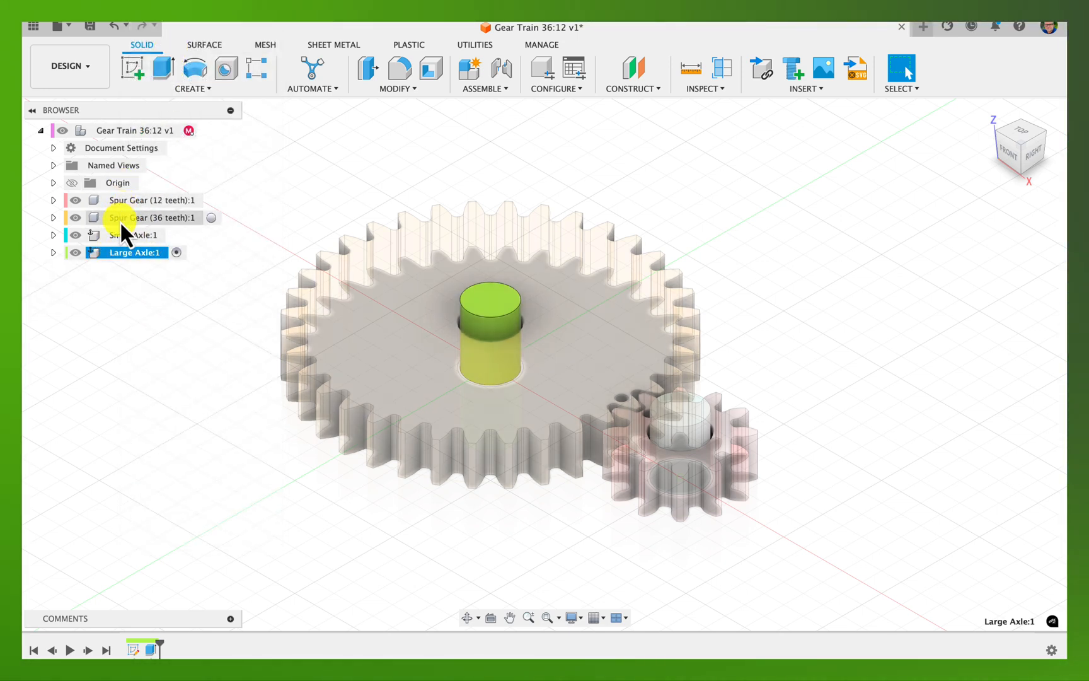
mouse_move(109, 262)
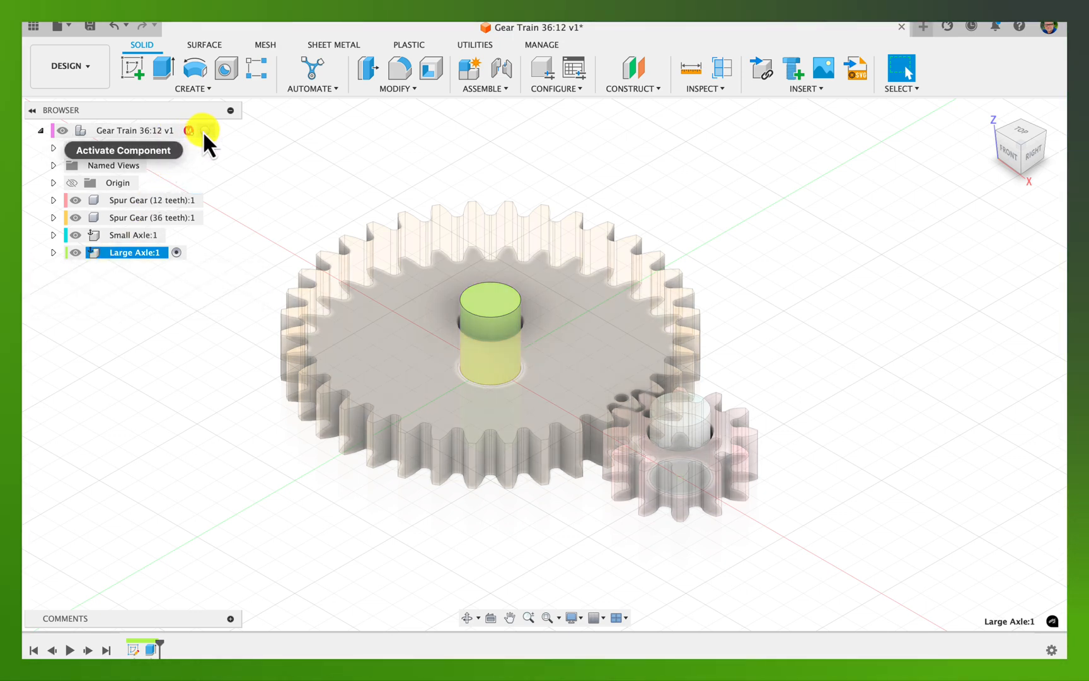
click(204, 130)
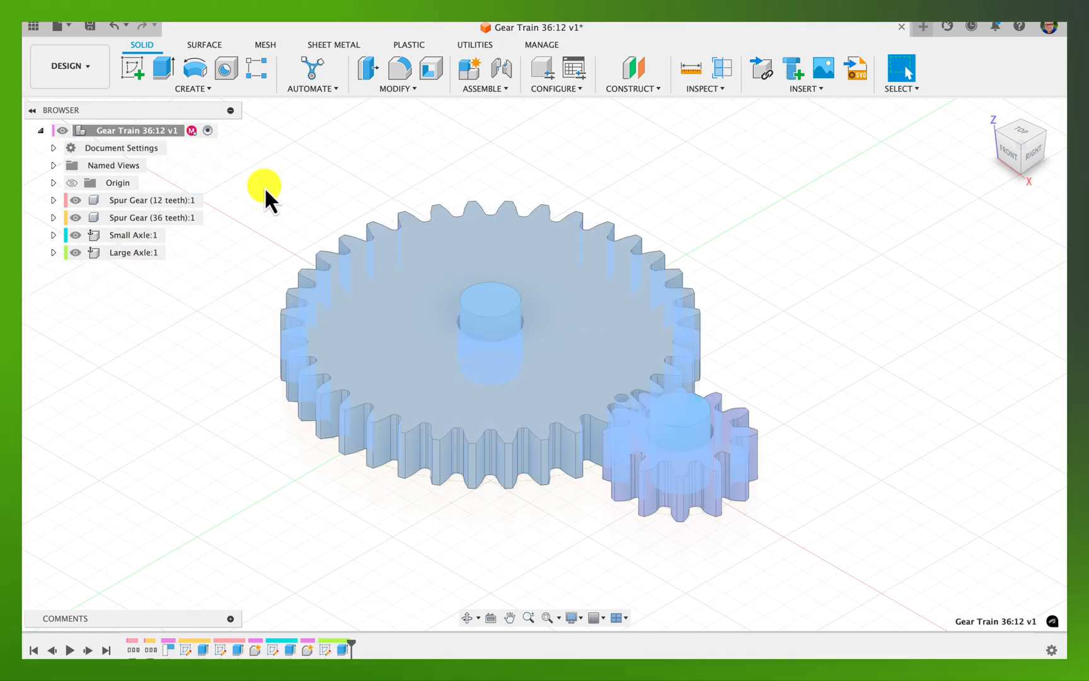